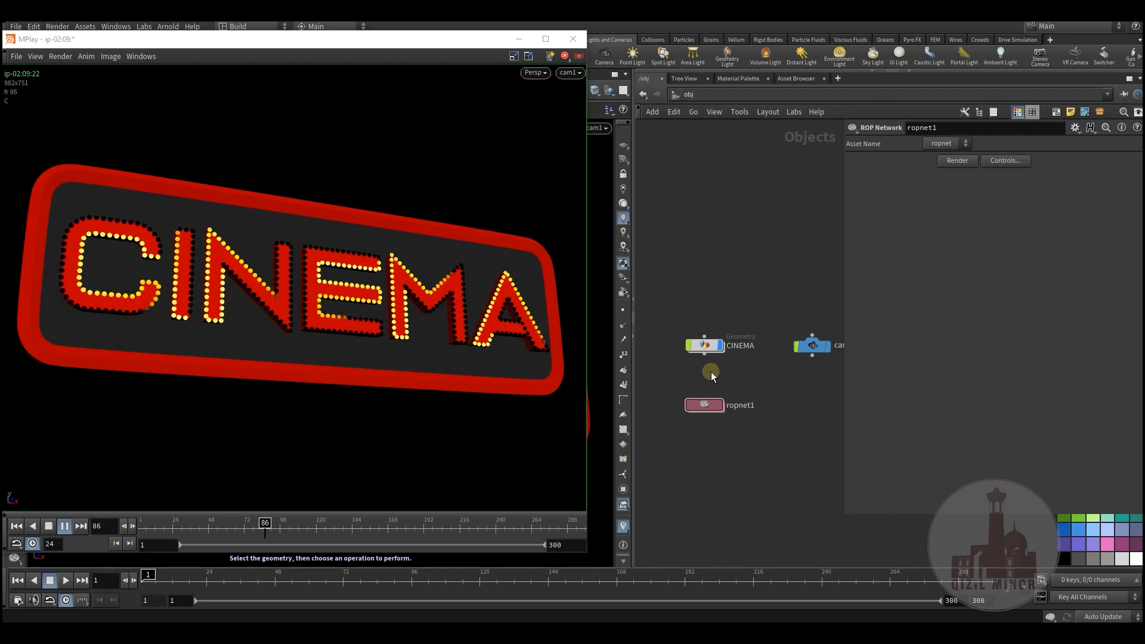
Step: Open the CINEMA geometry network and narrow the parameter area to make room for the node graph
middle_drag(727, 369, 764, 368)
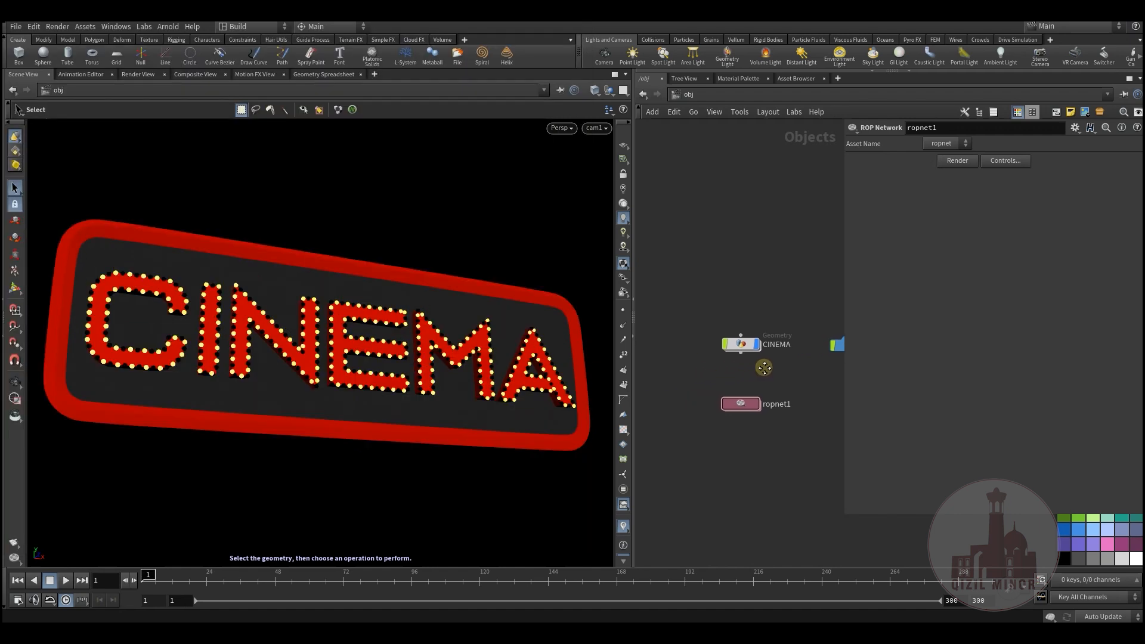
double_click(750, 352)
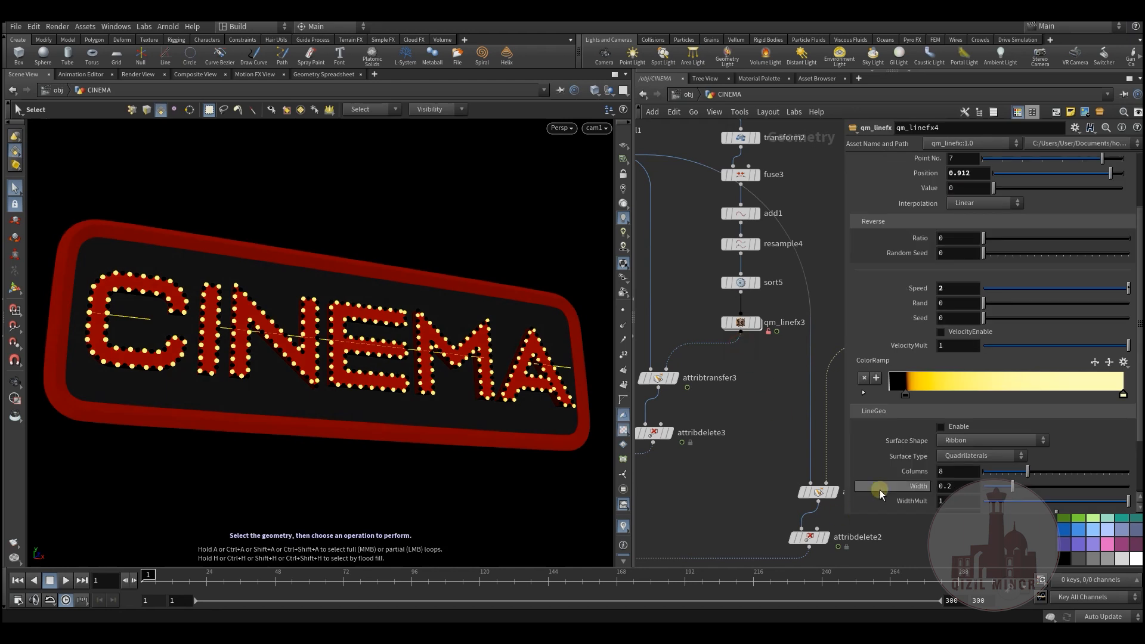
drag(842, 515, 935, 515)
scroll(779, 336, down, 5)
scroll(779, 336, up, 10)
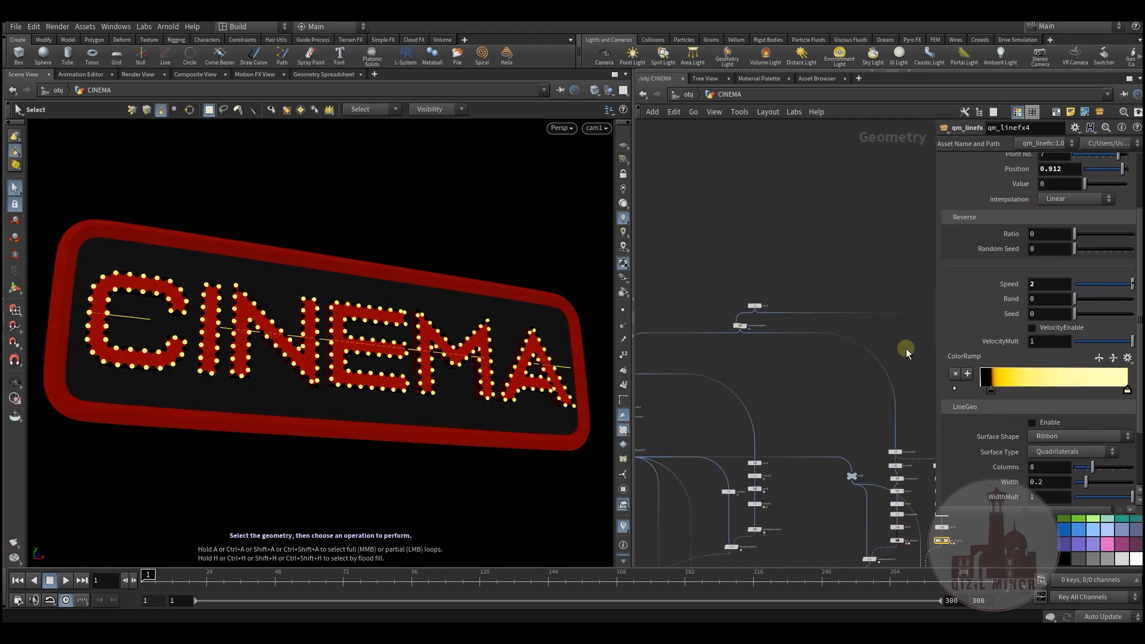
Step: Display the font1 node's CINEMA text in the viewport and widen the network area
drag(779, 315, 775, 234)
click(782, 274)
middle_drag(795, 239, 767, 282)
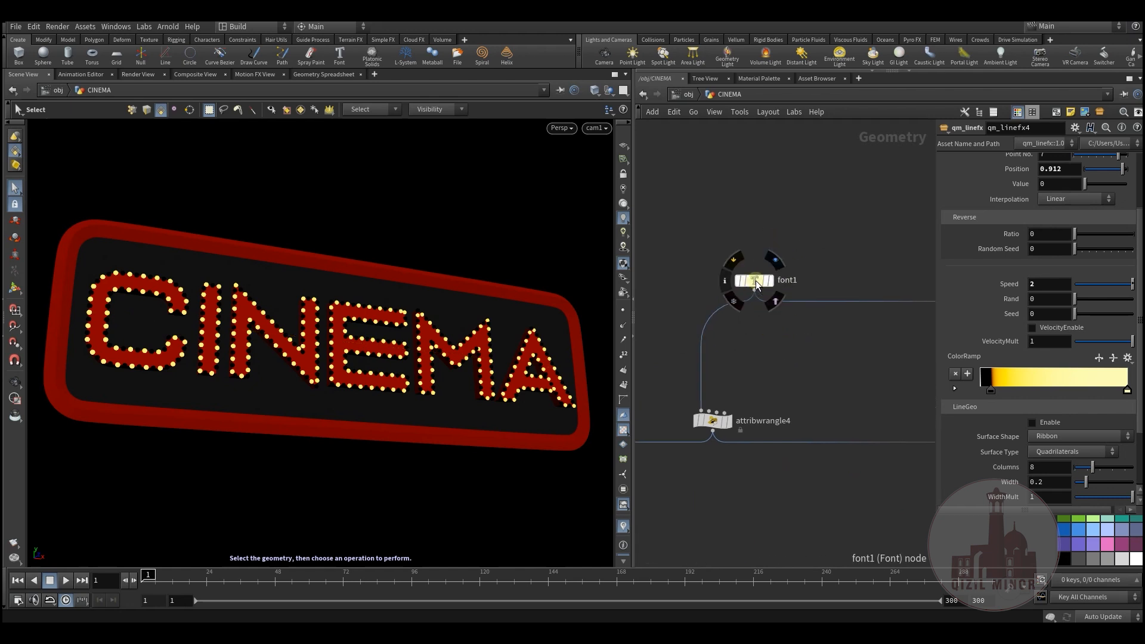
click(770, 281)
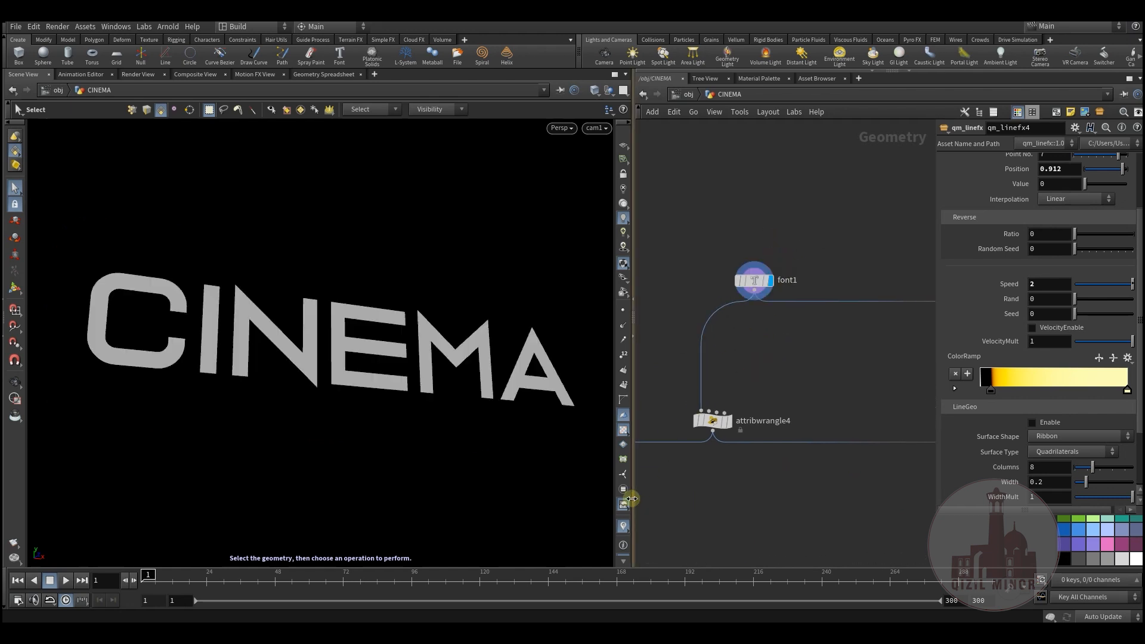
drag(620, 497, 394, 497)
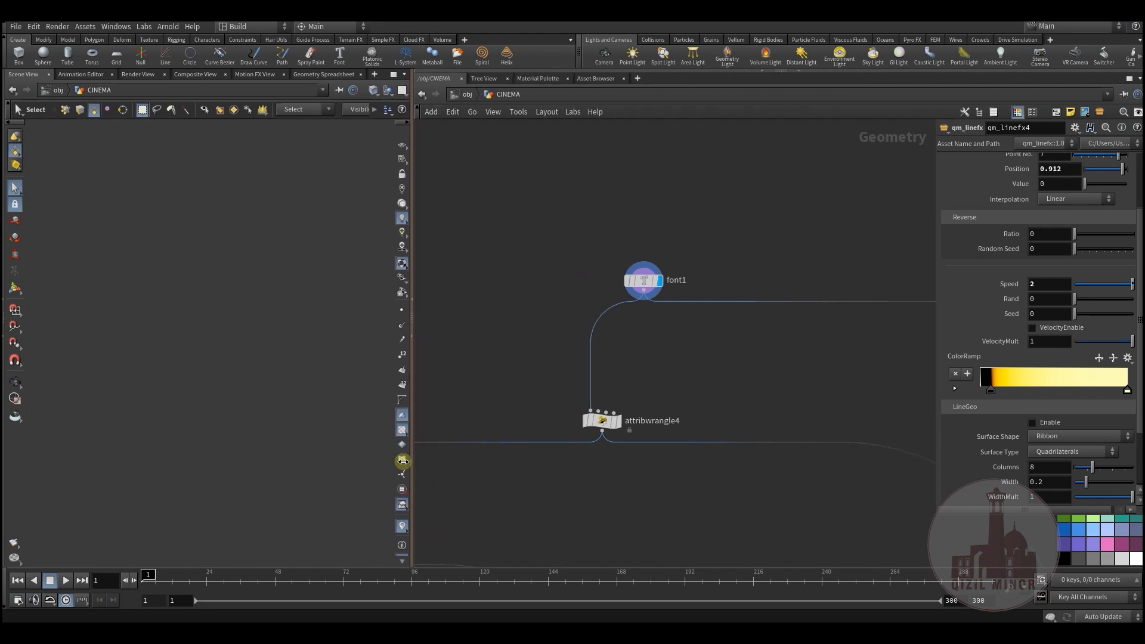
Step: Review the text settings of font1 and the VEX expression of attribwrangle4
drag(503, 245, 616, 306)
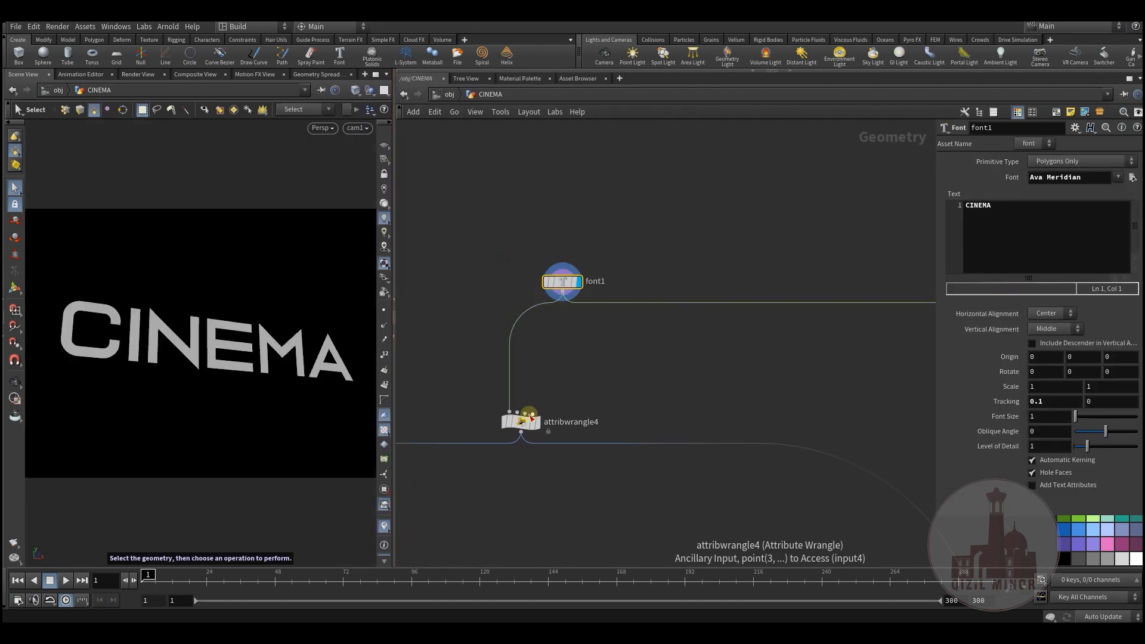
drag(524, 427, 538, 397)
mouse_move(518, 398)
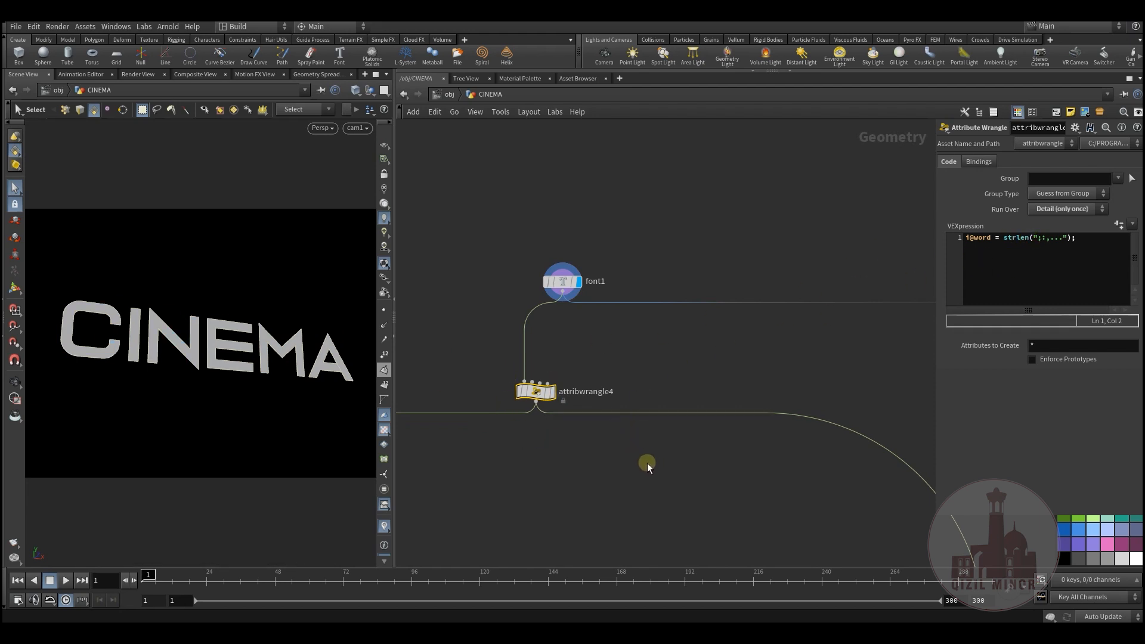
Step: Display the node that colours the letters red, followed by the merge2 node that assembles the sign
scroll(554, 383, down, 3)
middle_drag(555, 384, 521, 284)
scroll(579, 358, down, 2)
scroll(520, 282, down, 1)
middle_drag(718, 359, 583, 331)
scroll(670, 305, up, 3)
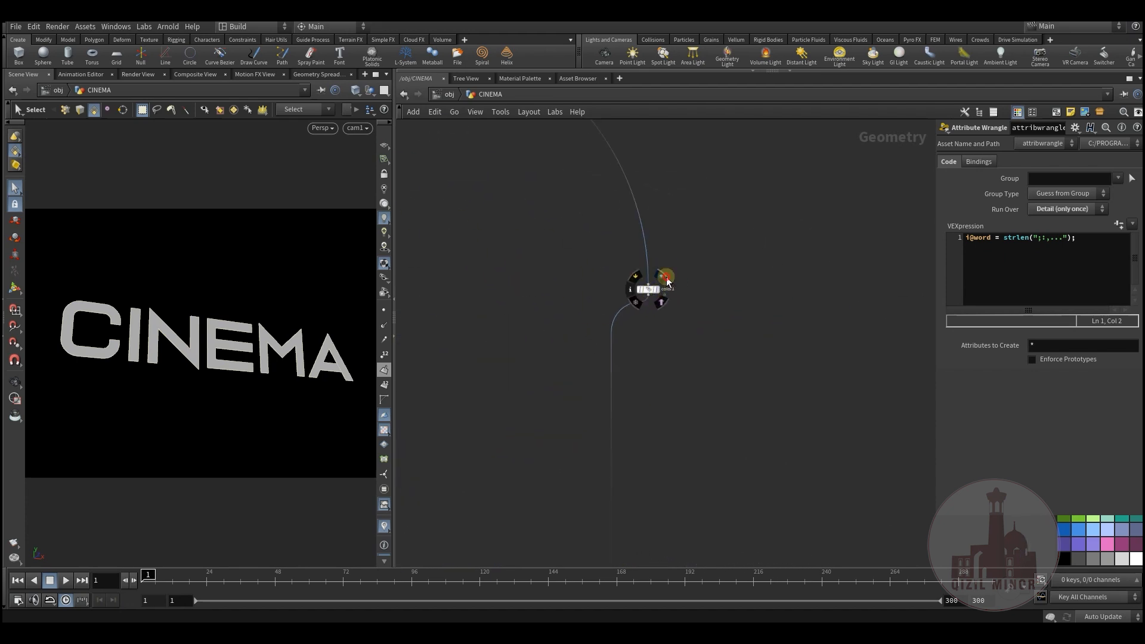
click(666, 278)
scroll(644, 427, down, 3)
scroll(649, 427, up, 3)
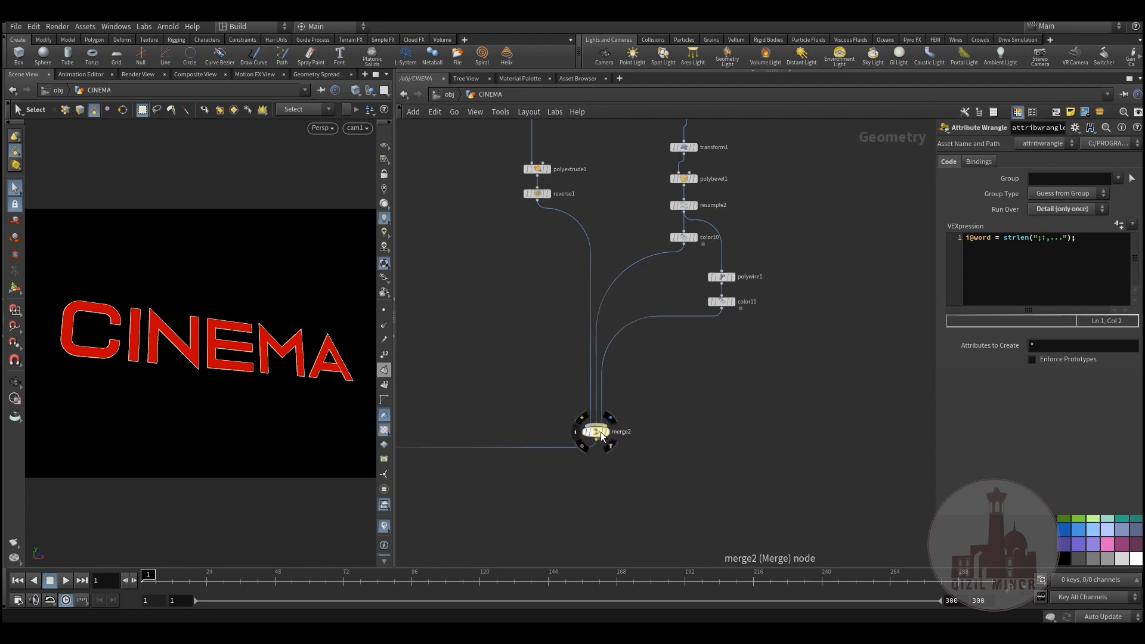
click(605, 432)
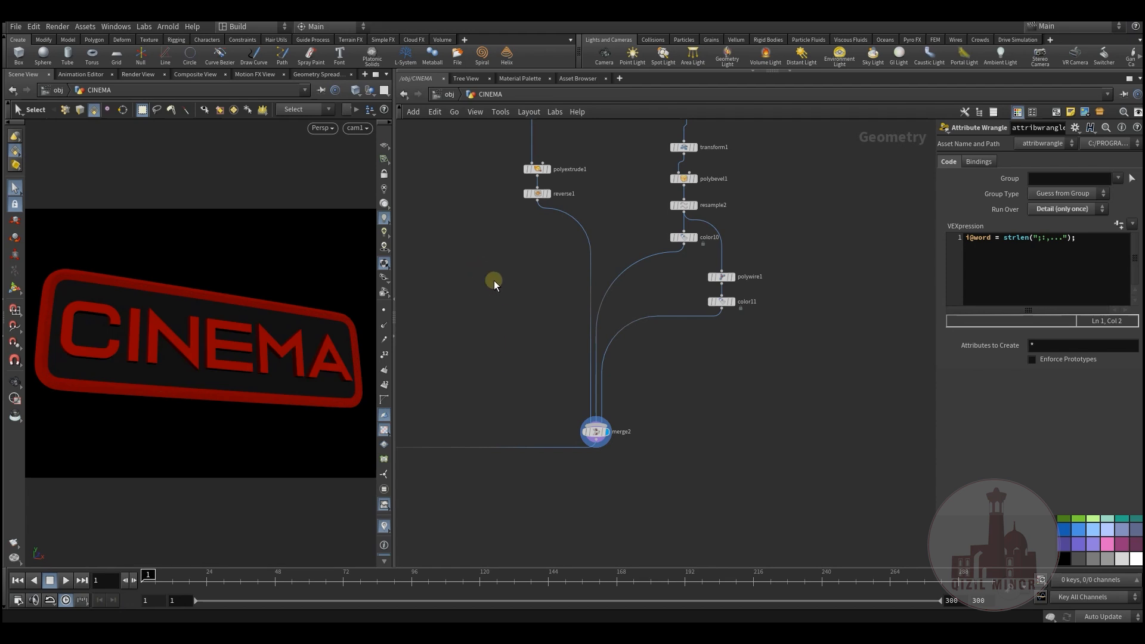
Step: Display resample1, bring up its segment settings and turn on point markers in the viewport
scroll(656, 385, down, 6)
middle_drag(600, 381, 622, 583)
middle_drag(512, 341, 732, 358)
middle_drag(623, 320, 670, 232)
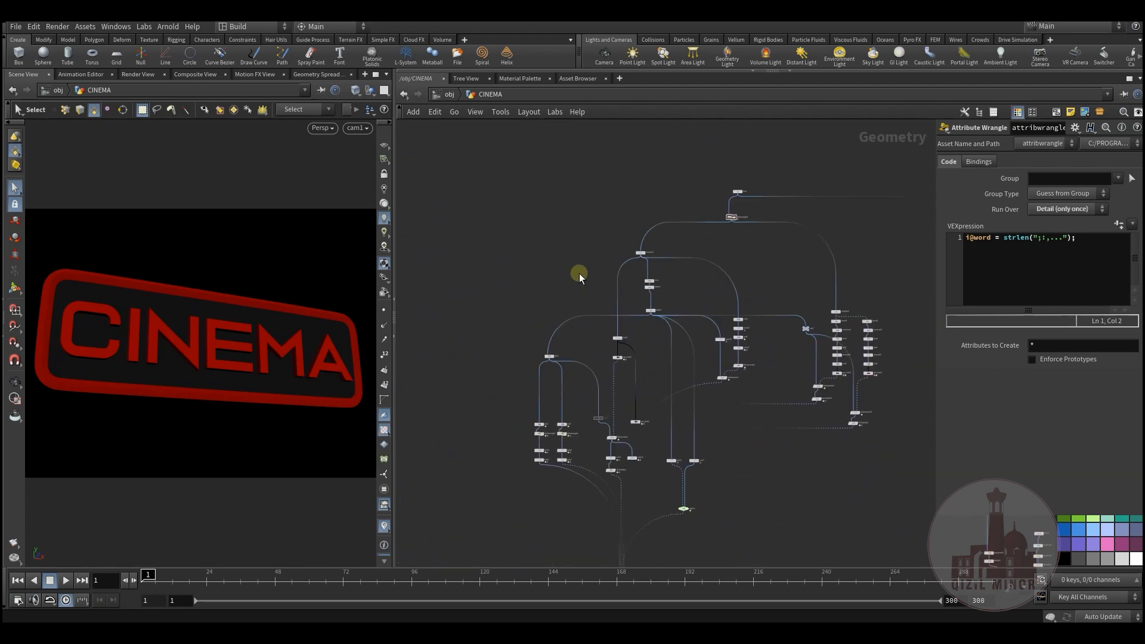
middle_drag(585, 285, 564, 204)
scroll(531, 297, up, 6)
scroll(768, 311, up, 7)
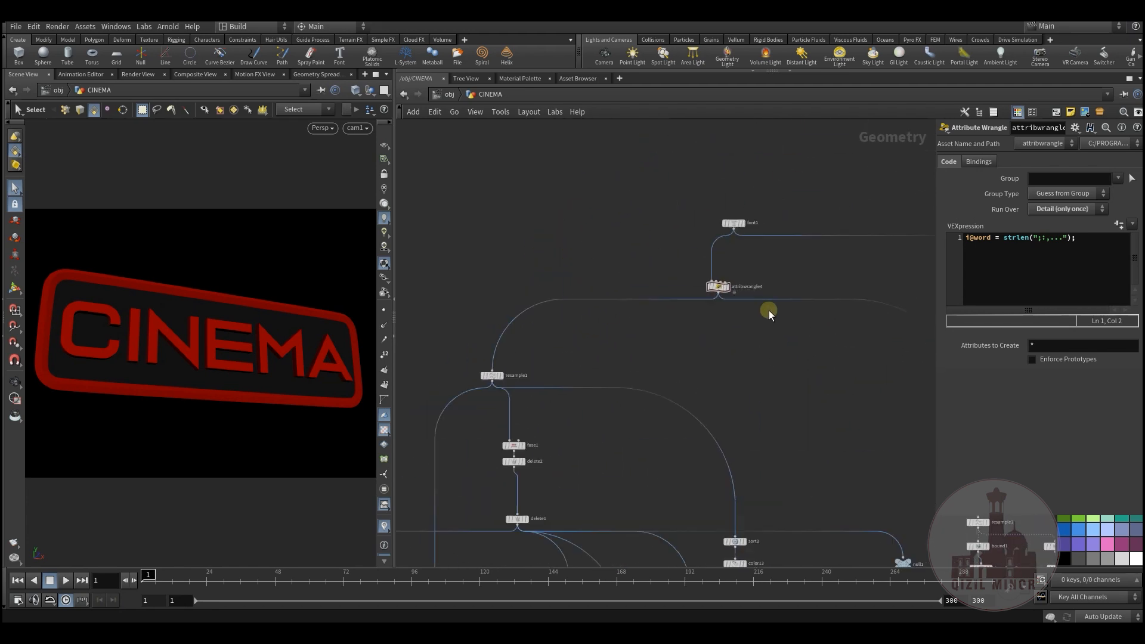
click(582, 316)
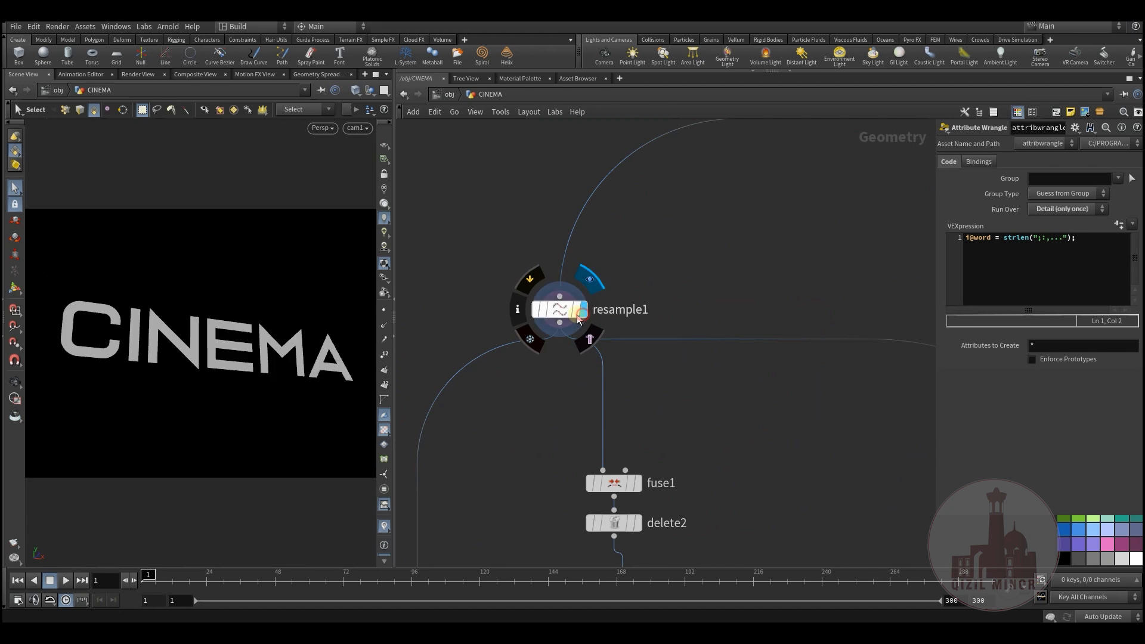
click(577, 314)
click(384, 310)
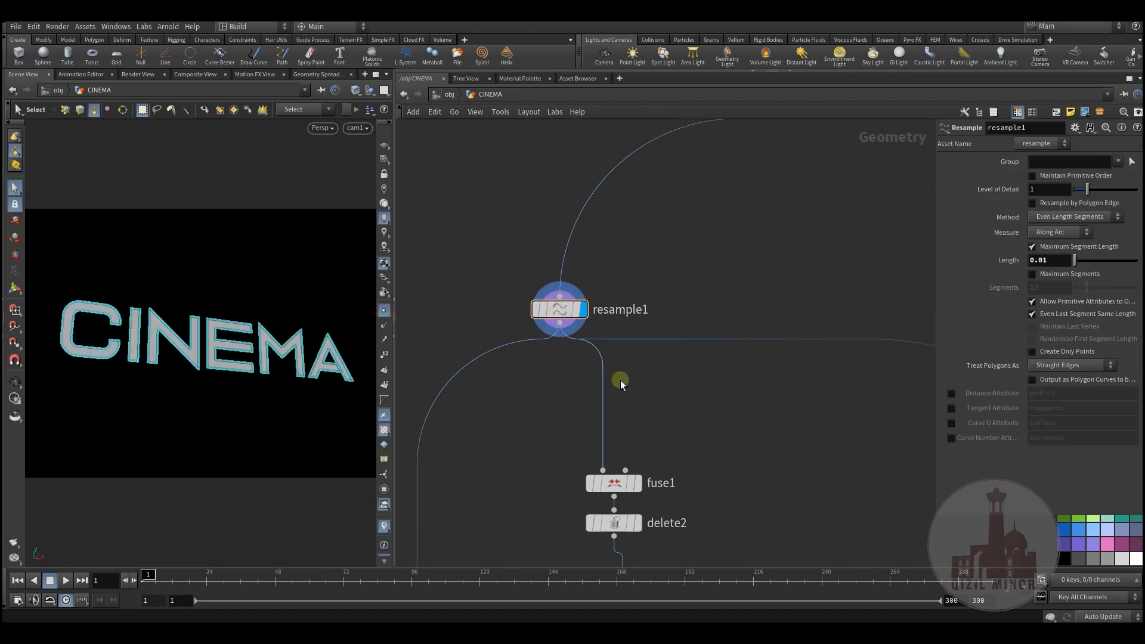
Step: Display the fuse1 node and review its snap distance and fuse settings
middle_drag(660, 366, 677, 179)
scroll(641, 199, down, 5)
middle_drag(489, 412, 527, 407)
scroll(537, 295, down, 2)
scroll(633, 279, up, 3)
click(655, 269)
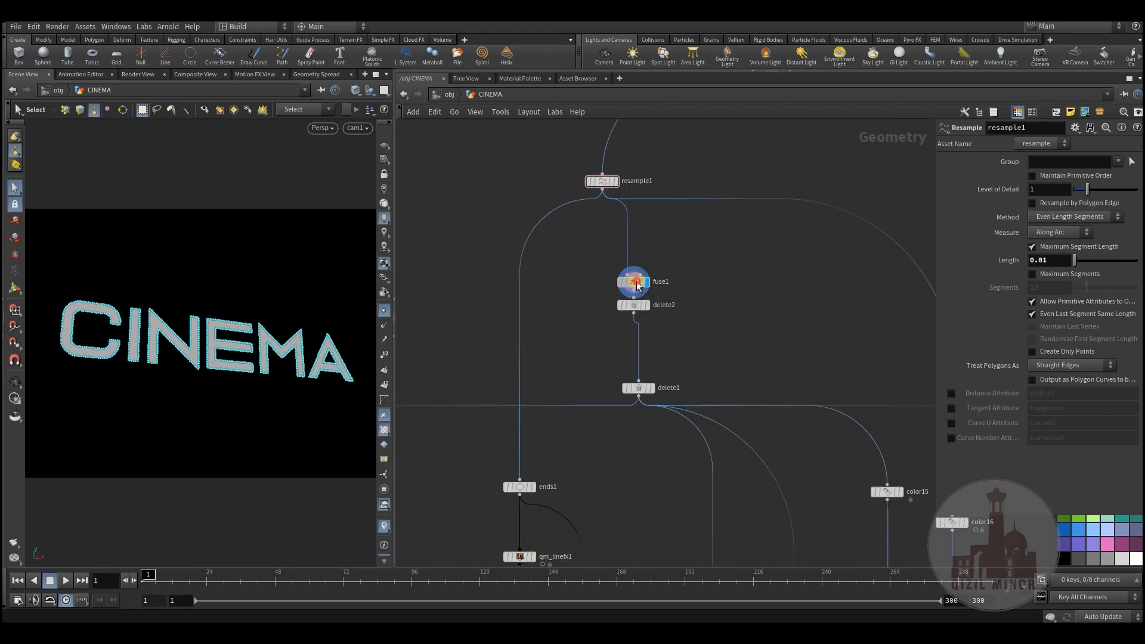
click(636, 283)
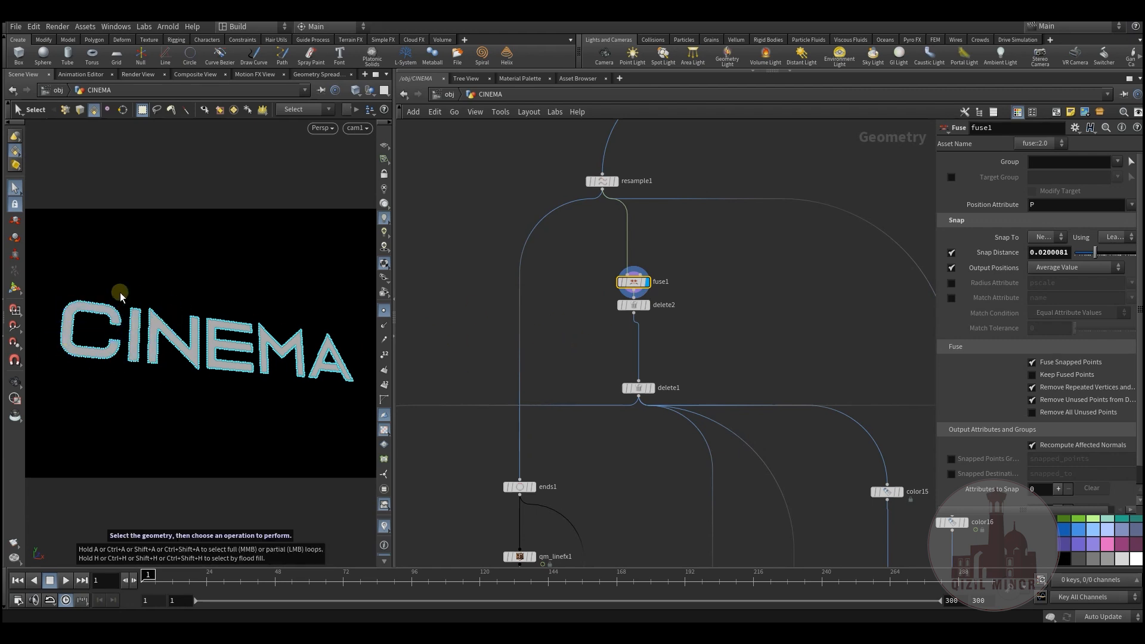
Step: Display delete2 and delete1 in turn, reviewing the point filter expression and the primitive deletion settings
click(648, 306)
drag(635, 307, 635, 317)
click(635, 320)
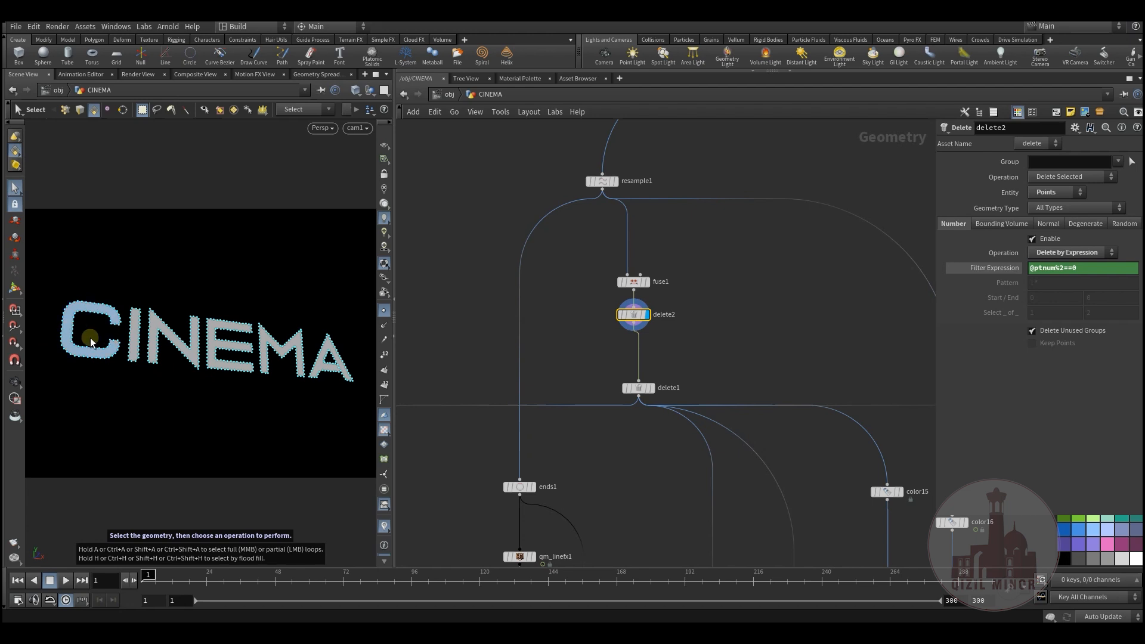
click(649, 388)
click(636, 391)
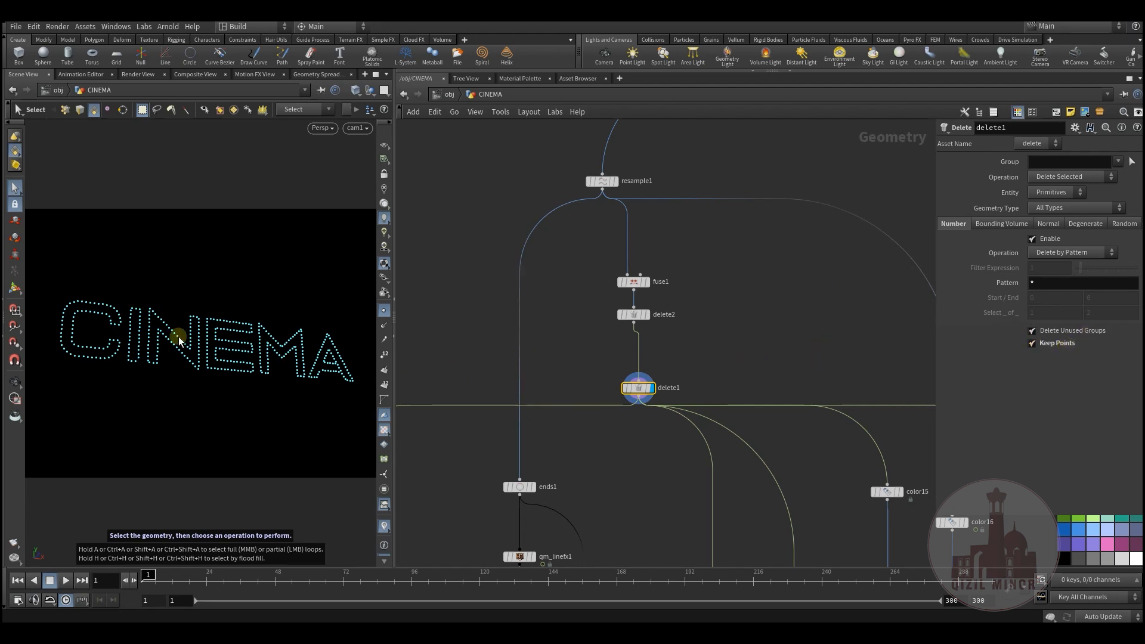
Step: Display the fuse2 node on the branch below delete1 and review its snap settings
middle_drag(654, 350, 688, 318)
scroll(687, 318, down, 3)
middle_drag(474, 425, 549, 358)
scroll(528, 345, up, 3)
click(523, 352)
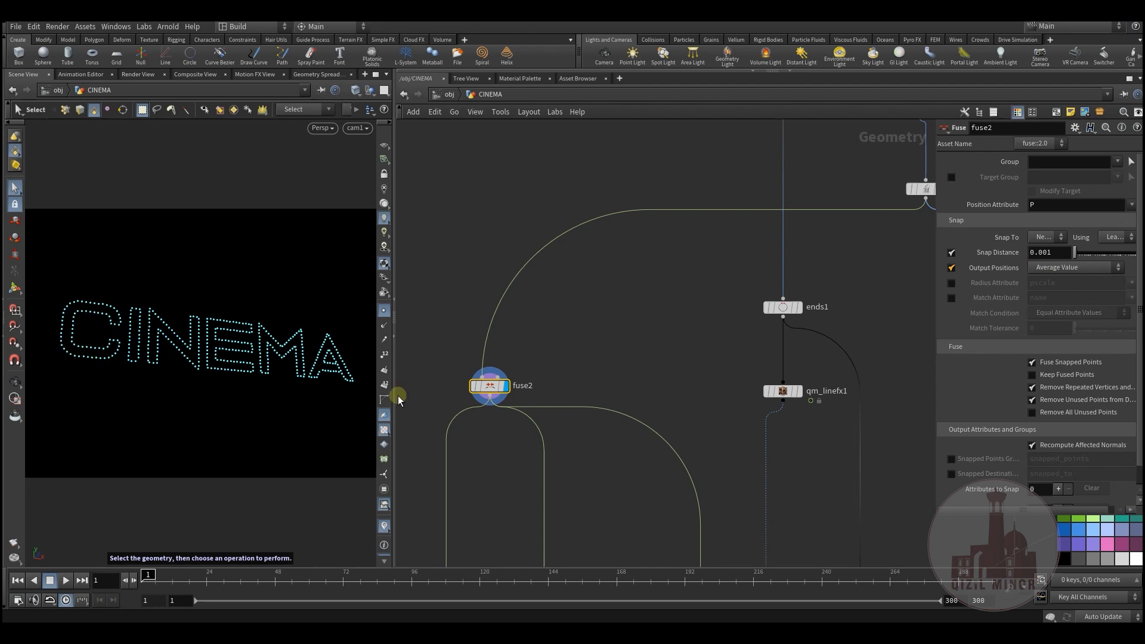
Step: Display sort1 and attribwrangle2 in turn, reviewing the point shift offset and the point-group VEX code
middle_drag(503, 294, 527, 186)
scroll(528, 186, down, 3)
scroll(521, 323, up, 1)
middle_drag(497, 387, 497, 265)
scroll(521, 323, up, 3)
mouse_move(522, 356)
click(541, 336)
click(518, 357)
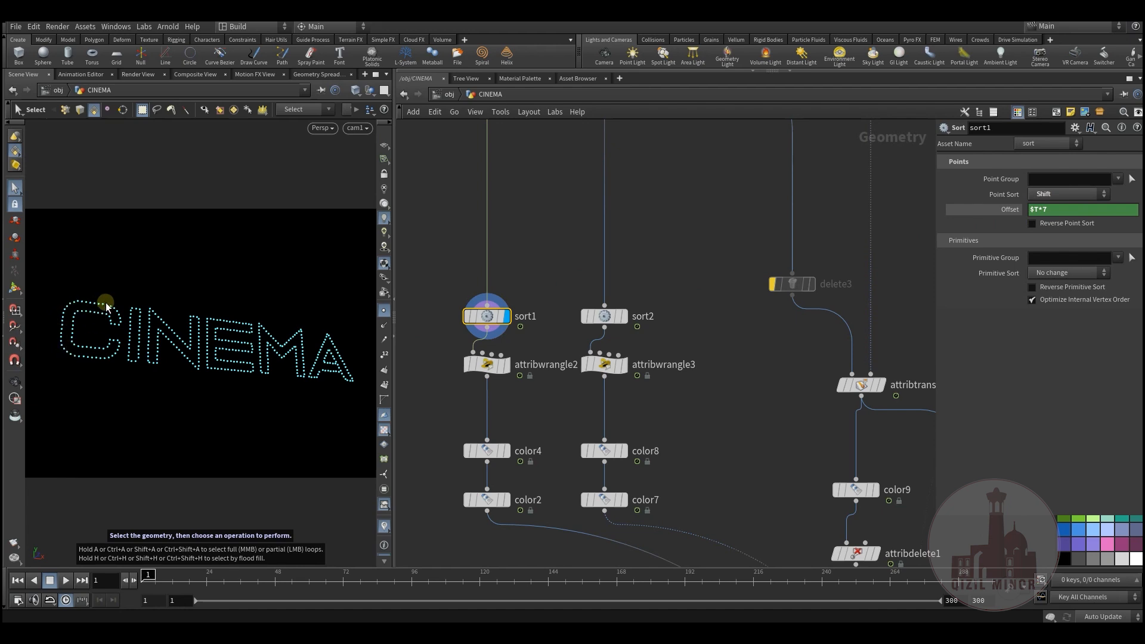
click(497, 366)
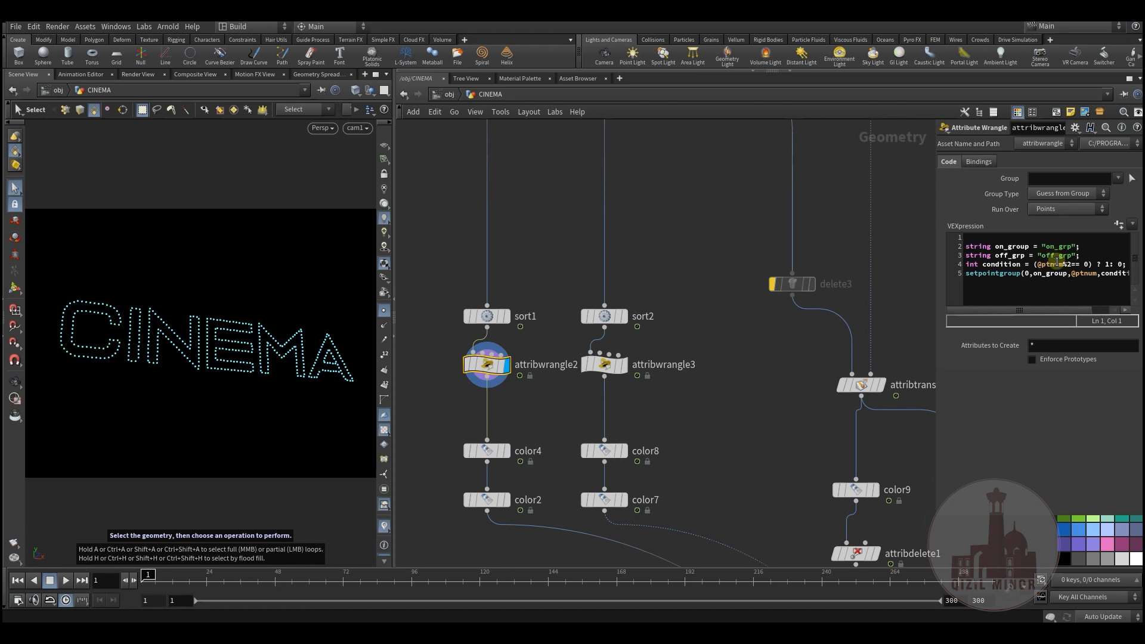
Step: Display color2 and compare its on_grp colour settings with the base colour in color4
middle_drag(509, 513, 529, 420)
click(520, 408)
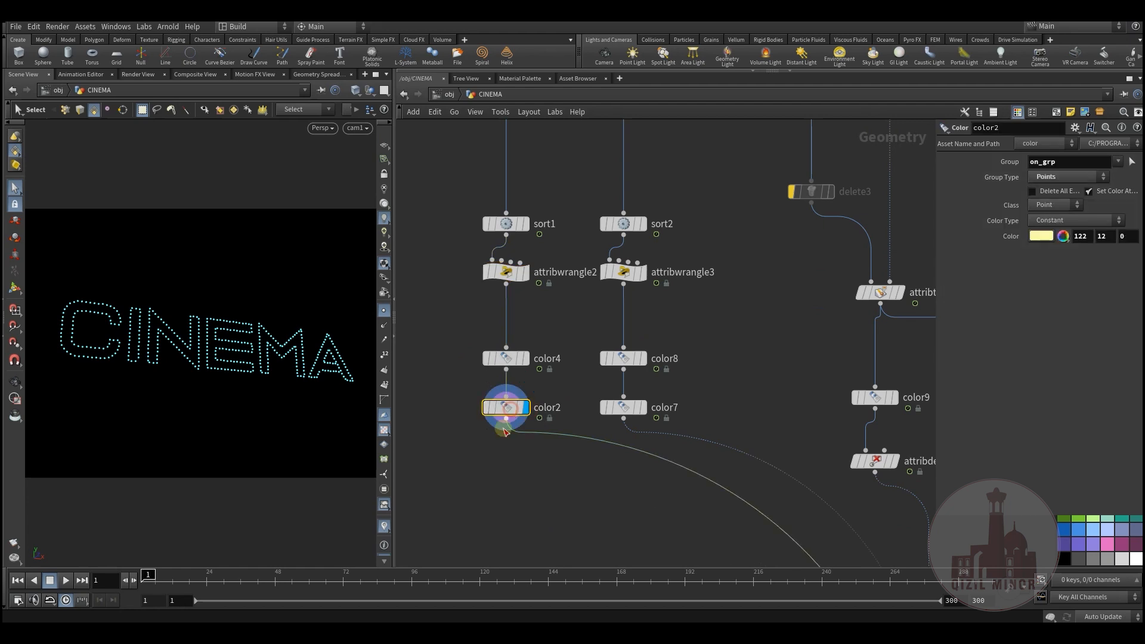
mouse_move(534, 466)
middle_down()
mouse_move(568, 422)
mouse_move(524, 462)
middle_up()
click(504, 346)
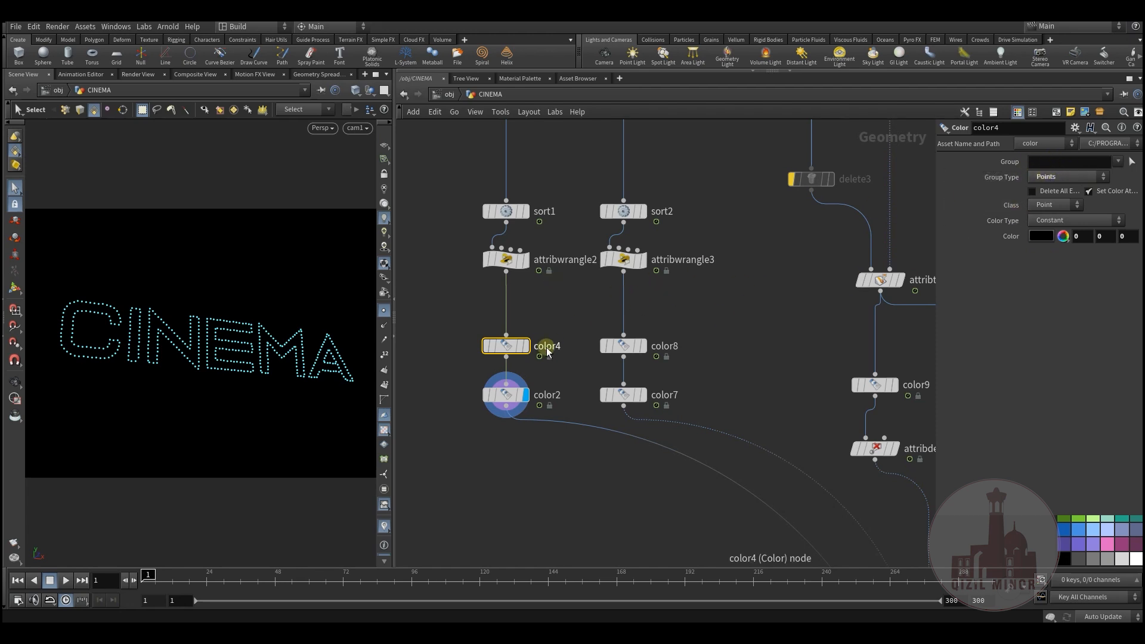
click(508, 403)
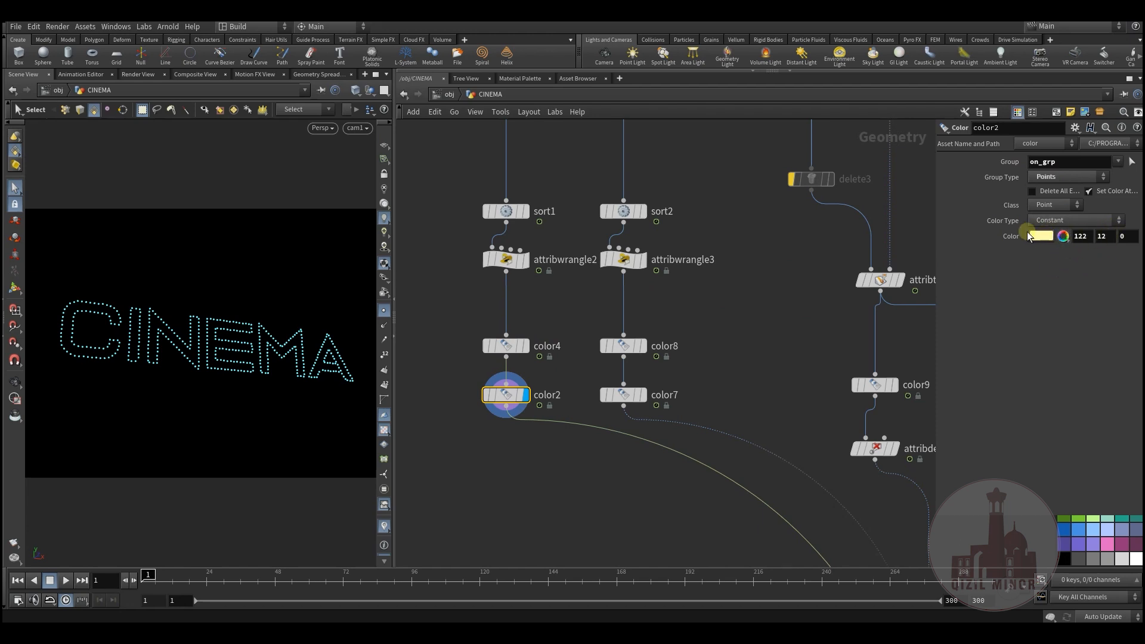
Step: Review the inputs of switch2, display copytopoints1 with its parameters, and turn off the point markers
middle_drag(662, 486, 639, 381)
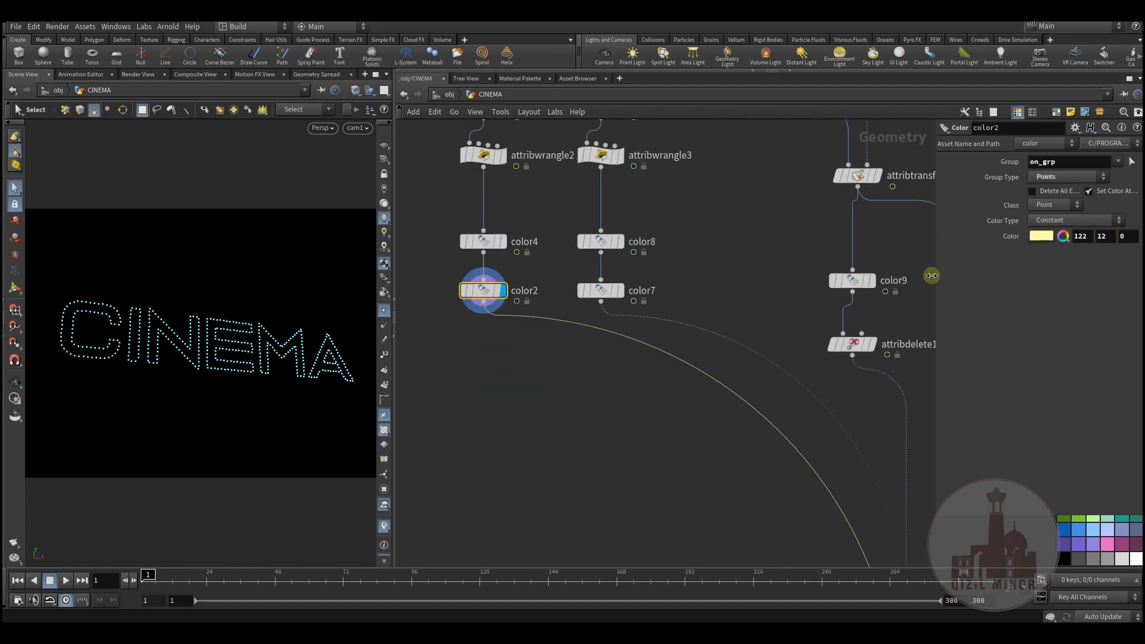
middle_drag(680, 435, 653, 328)
scroll(650, 325, down, 3)
middle_drag(682, 427, 620, 227)
middle_drag(744, 456, 674, 218)
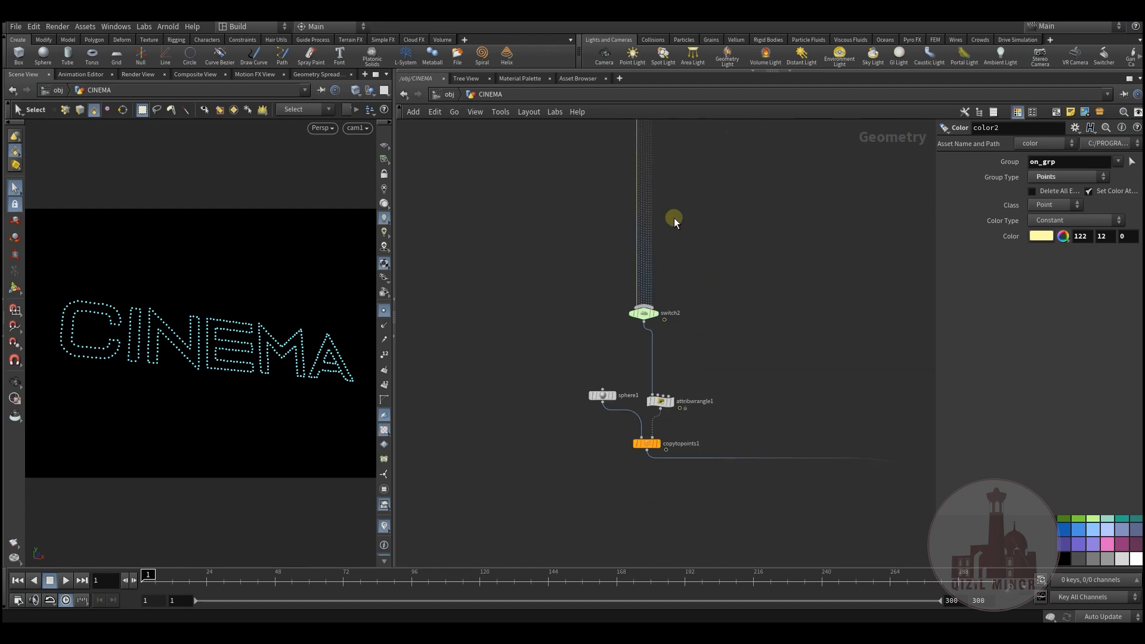
scroll(656, 256, up, 3)
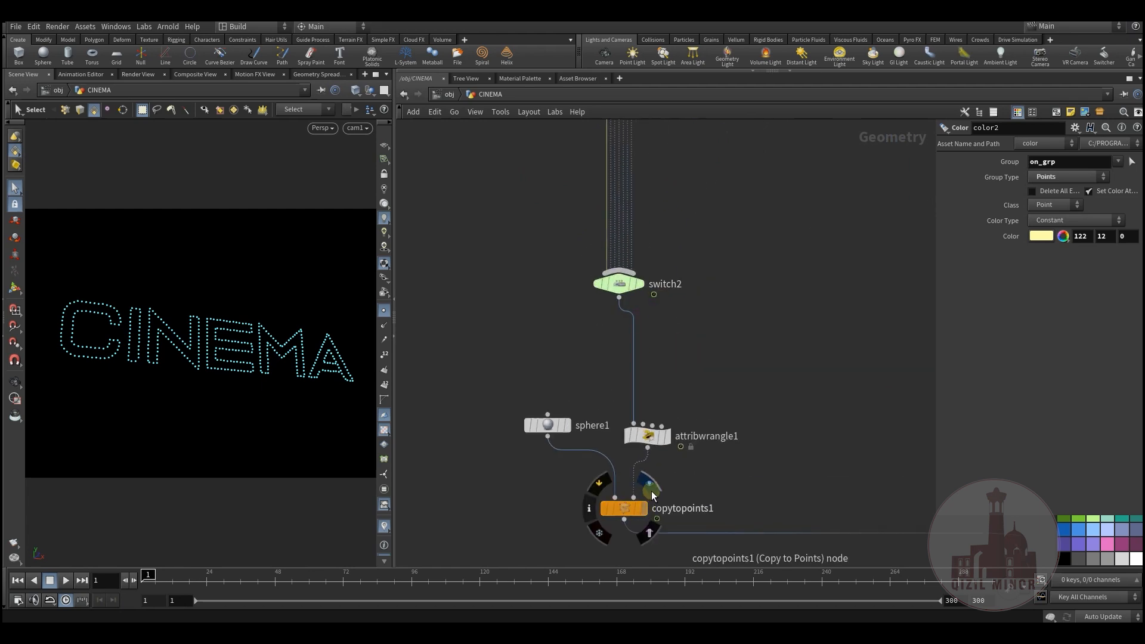
click(620, 284)
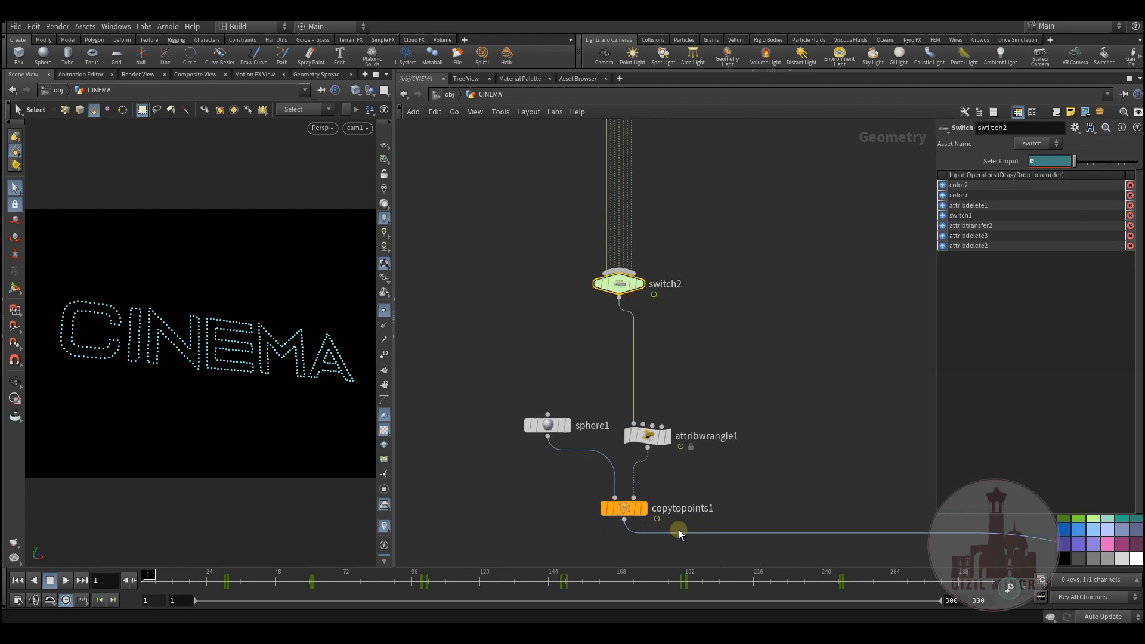
click(657, 487)
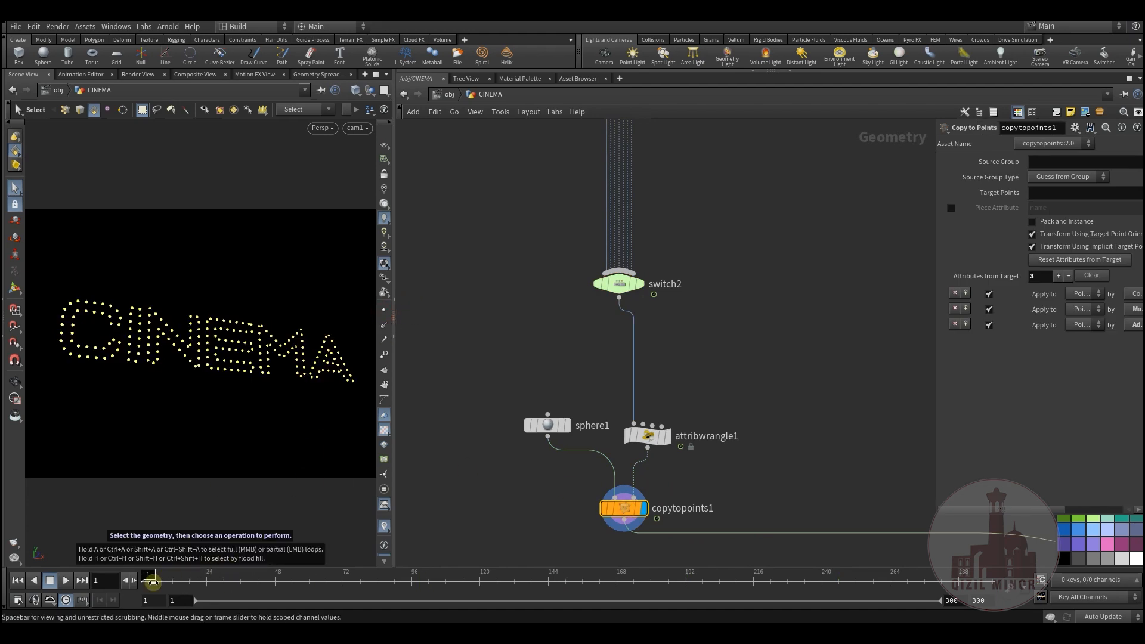
Step: Scrub the timeline to frame 29 with sort1 selected to preview how its offset animates the bulbs
mouse_move(153, 583)
mouse_down()
mouse_move(220, 599)
mouse_move(167, 593)
mouse_up()
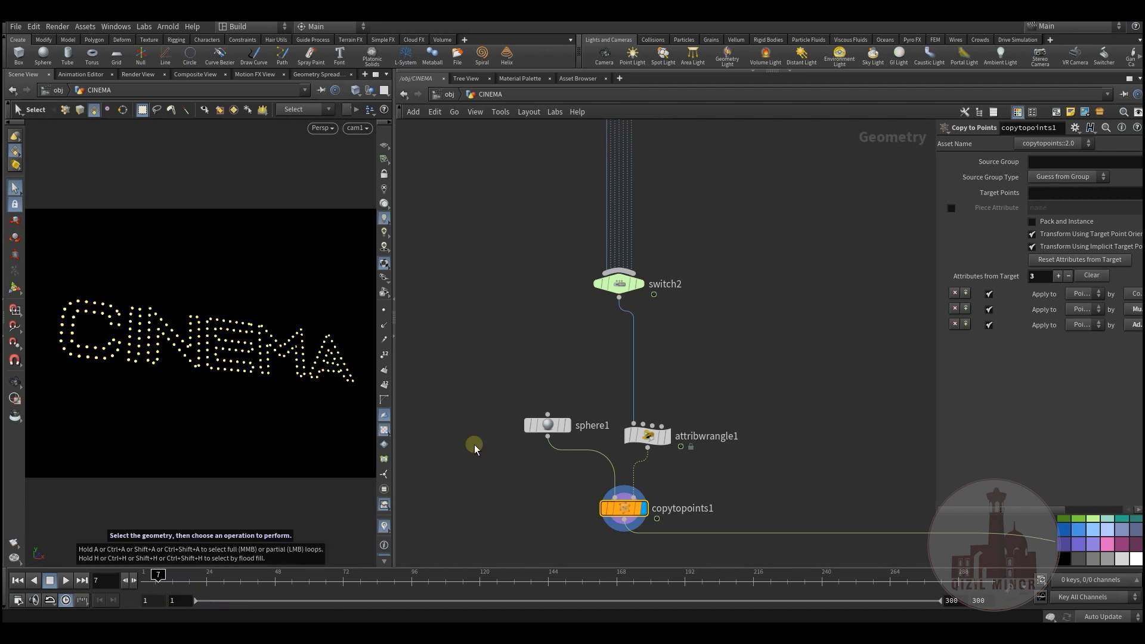
scroll(544, 352, down, 3)
middle_drag(545, 353, 611, 539)
middle_drag(567, 374, 601, 520)
click(536, 288)
drag(160, 582, 205, 595)
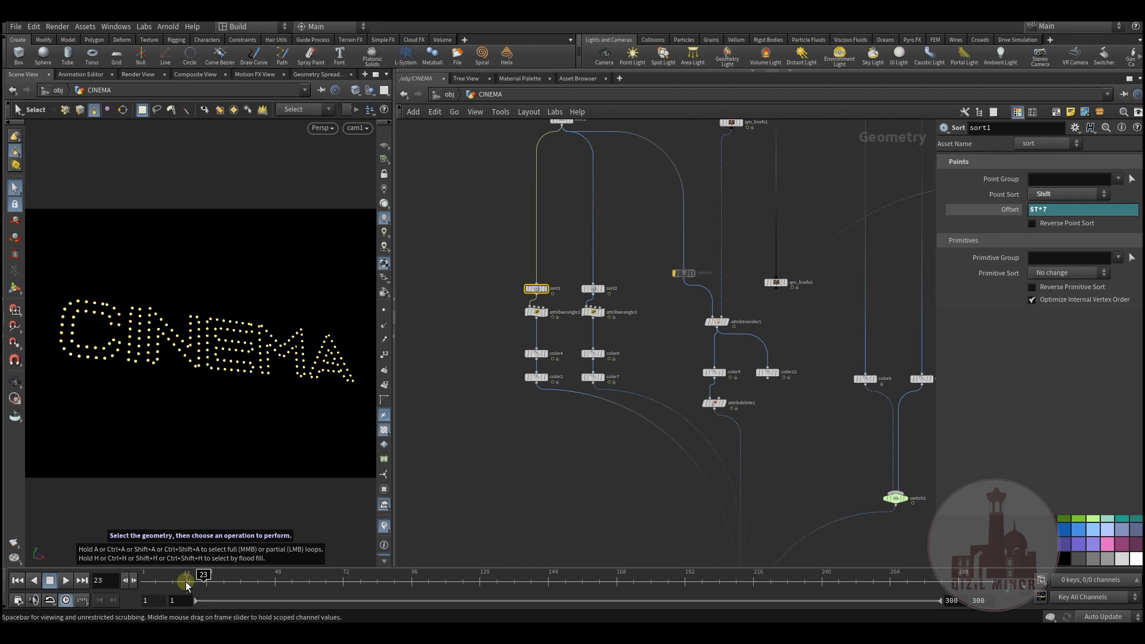
mouse_move(206, 582)
mouse_down()
mouse_move(171, 581)
mouse_move(221, 582)
mouse_up()
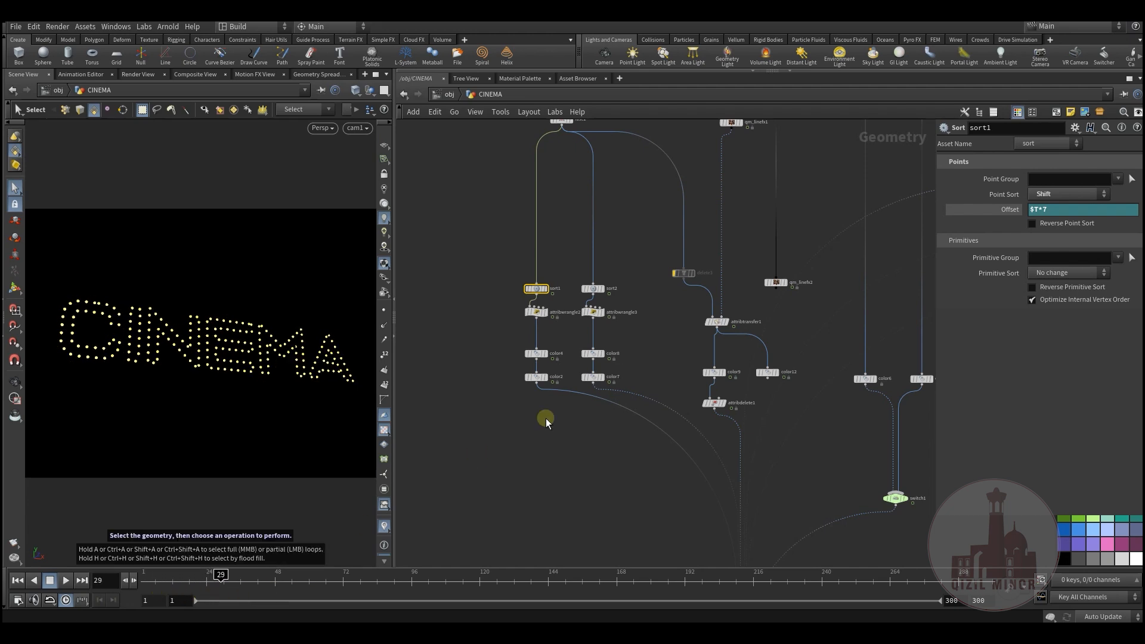
Step: Compare the point-group conditions in the VEX code of attribwrangle3 and attribwrangle2
click(592, 312)
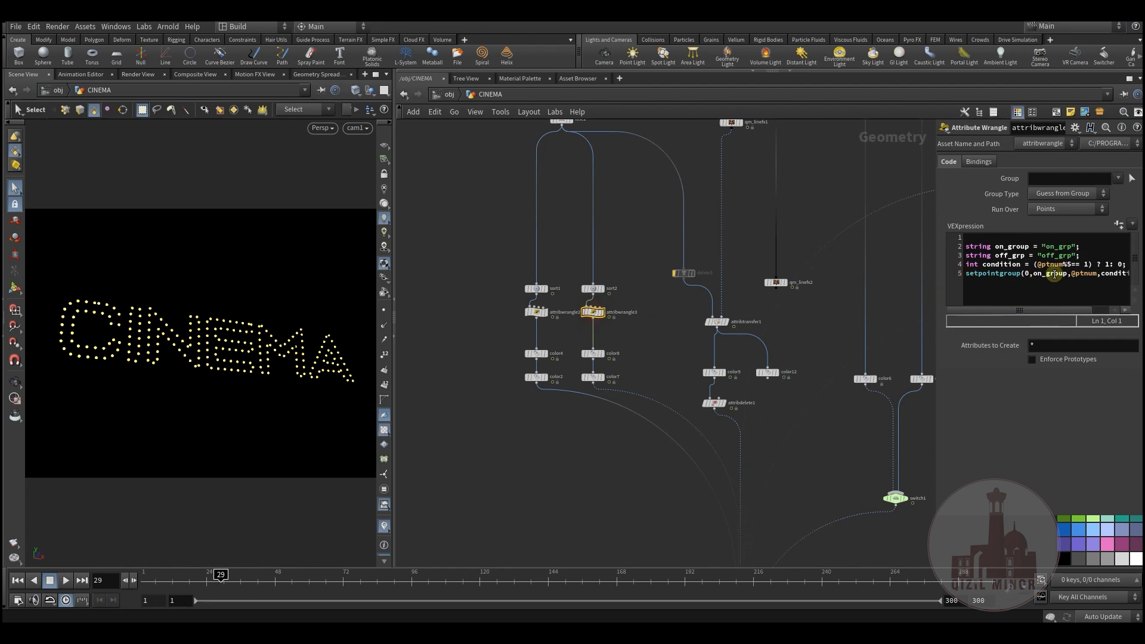
click(536, 312)
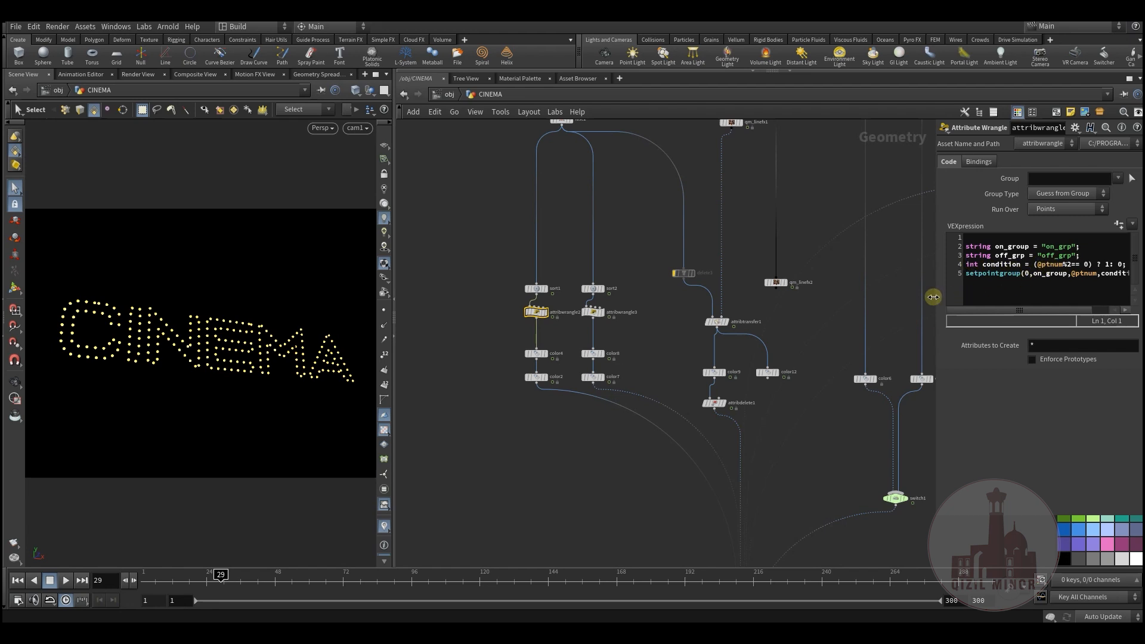
Step: Widen the parameter area and review the full VEX code of attribwrangle3
drag(933, 297, 836, 297)
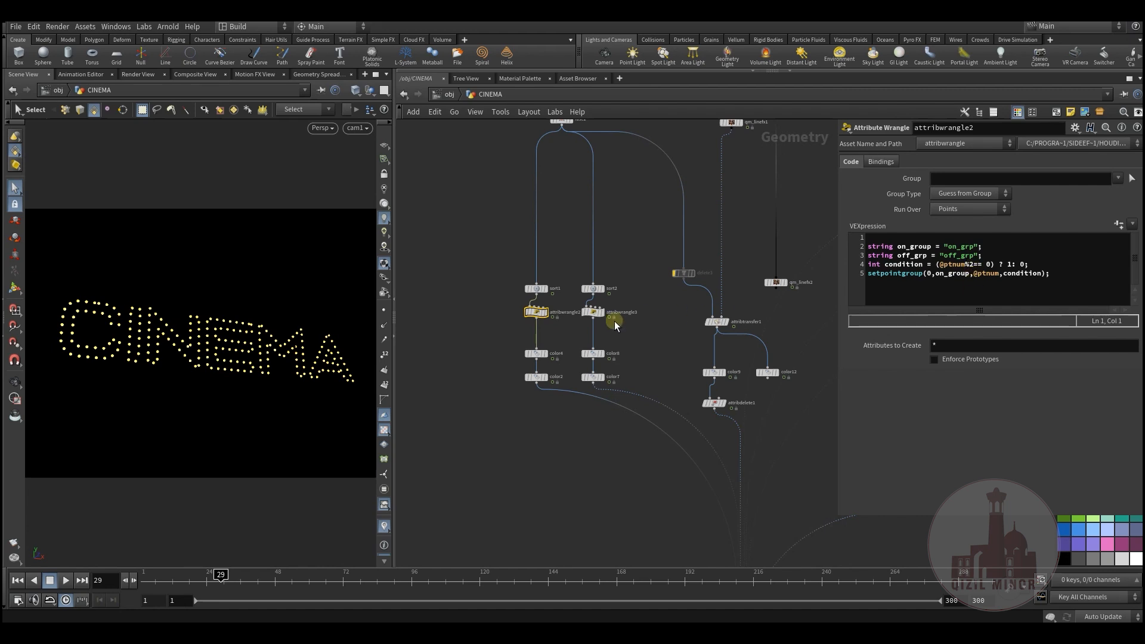
click(594, 312)
Step: Display color7, review its on_grp colour settings, and scrub the timeline back to frame 1 to preview its bulb pattern
mouse_move(593, 377)
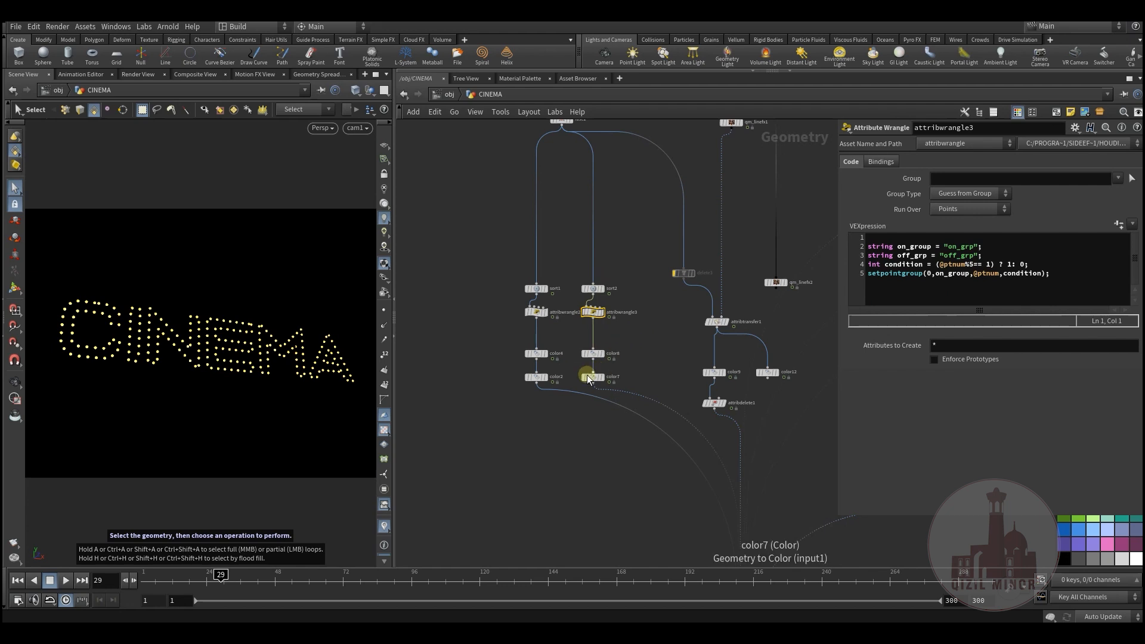
click(603, 366)
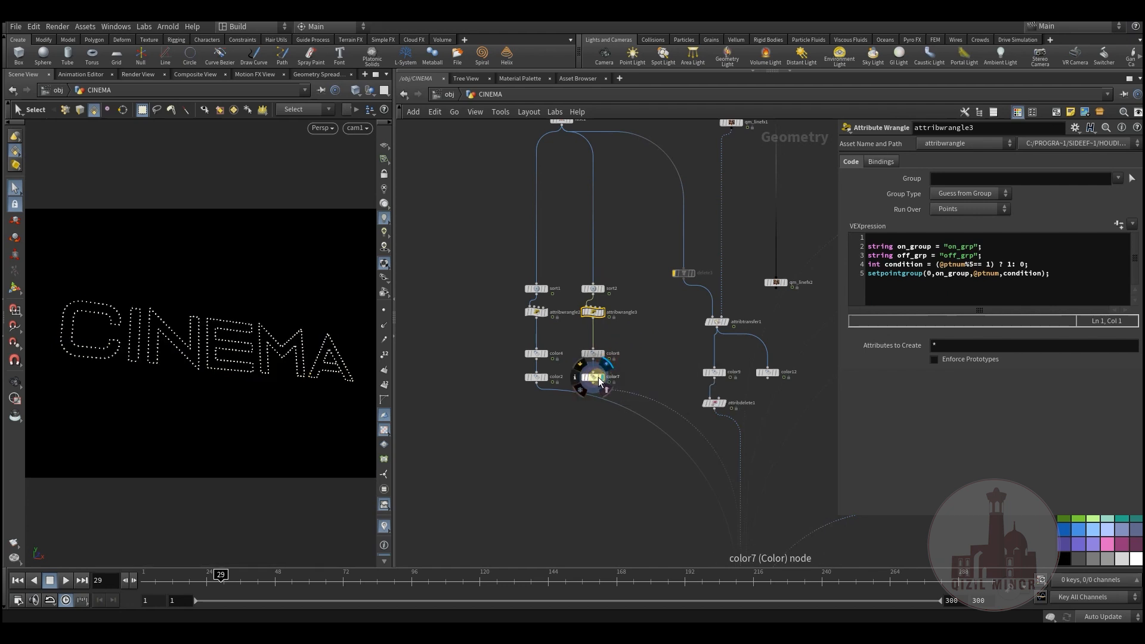
click(595, 377)
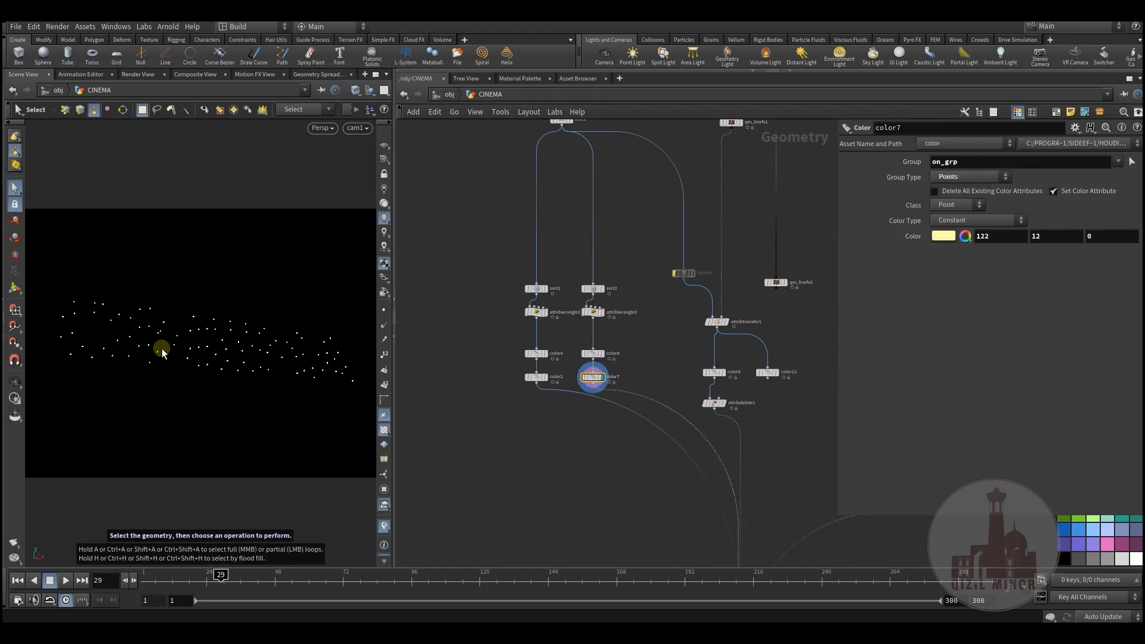
drag(158, 577, 135, 576)
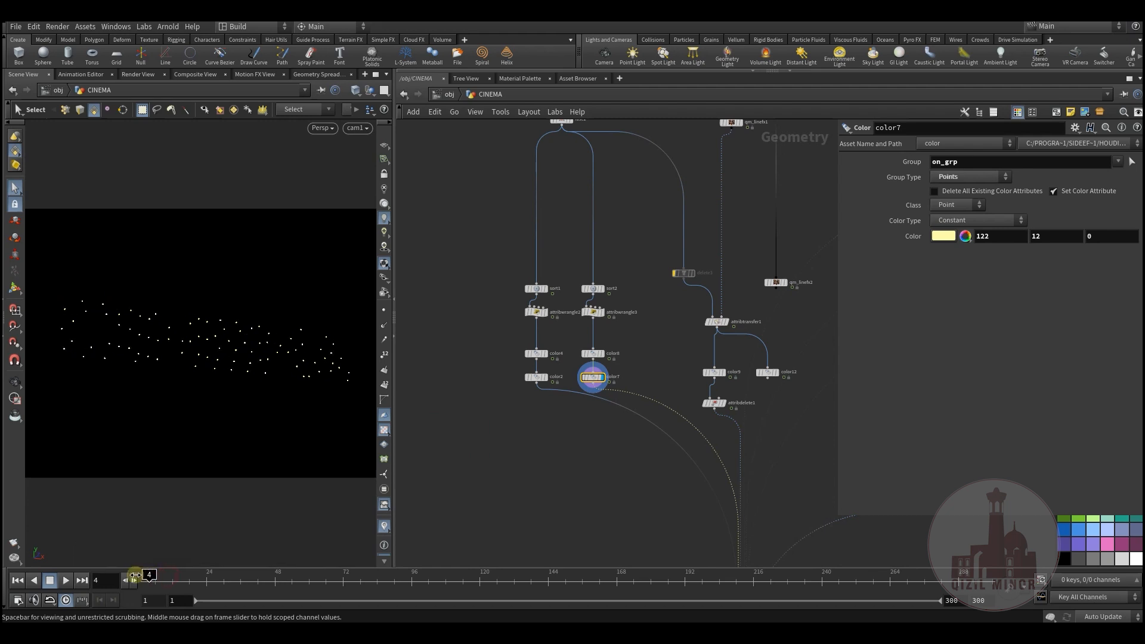
drag(241, 584, 166, 584)
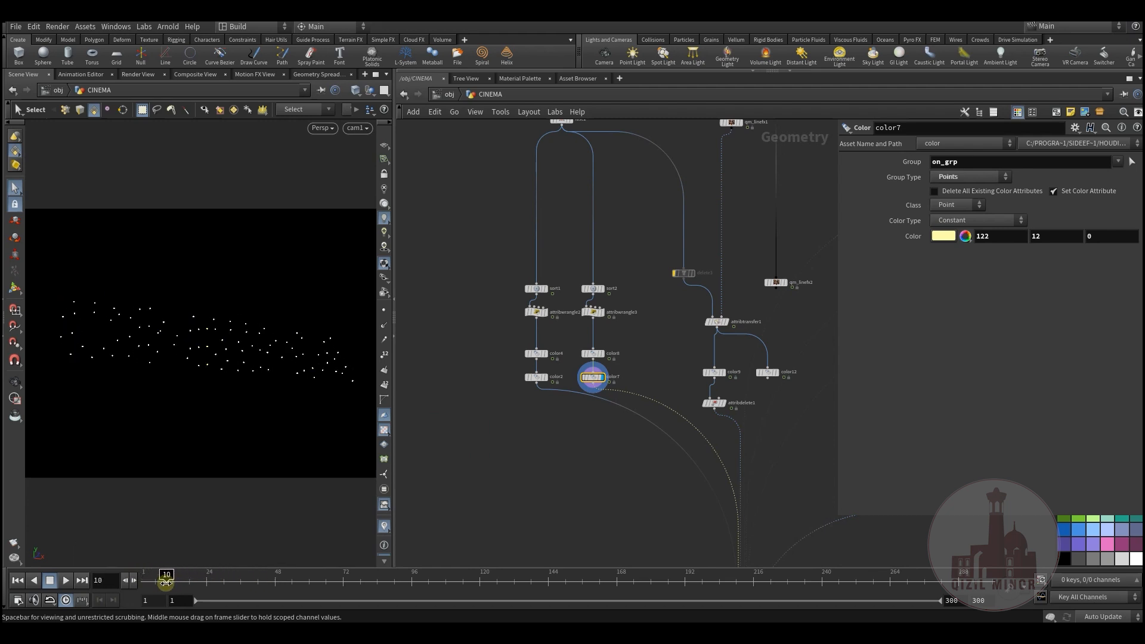
drag(275, 580, 135, 579)
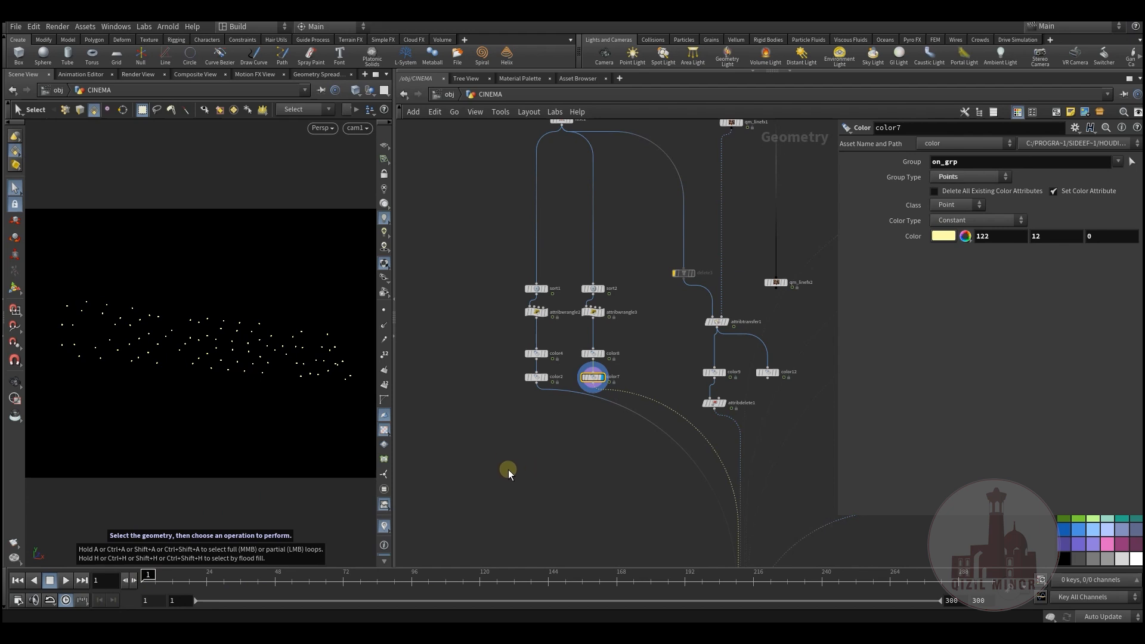
Step: Follow the network down to switch2 and review its list of inputs
scroll(578, 487, down, 1)
drag(579, 484, 484, 322)
scroll(516, 448, down, 1)
middle_drag(515, 451, 476, 345)
scroll(572, 485, up, 2)
middle_drag(605, 430, 674, 406)
click(549, 487)
Step: Display ends1, review its Close U setting, and move the node slightly farther above qm_linefx1
middle_drag(622, 474, 582, 553)
scroll(631, 462, down, 2)
middle_drag(538, 329, 476, 490)
scroll(546, 403, up, 2)
scroll(544, 335, up, 2)
middle_drag(522, 371, 488, 476)
scroll(510, 377, down, 2)
scroll(548, 367, up, 2)
click(561, 359)
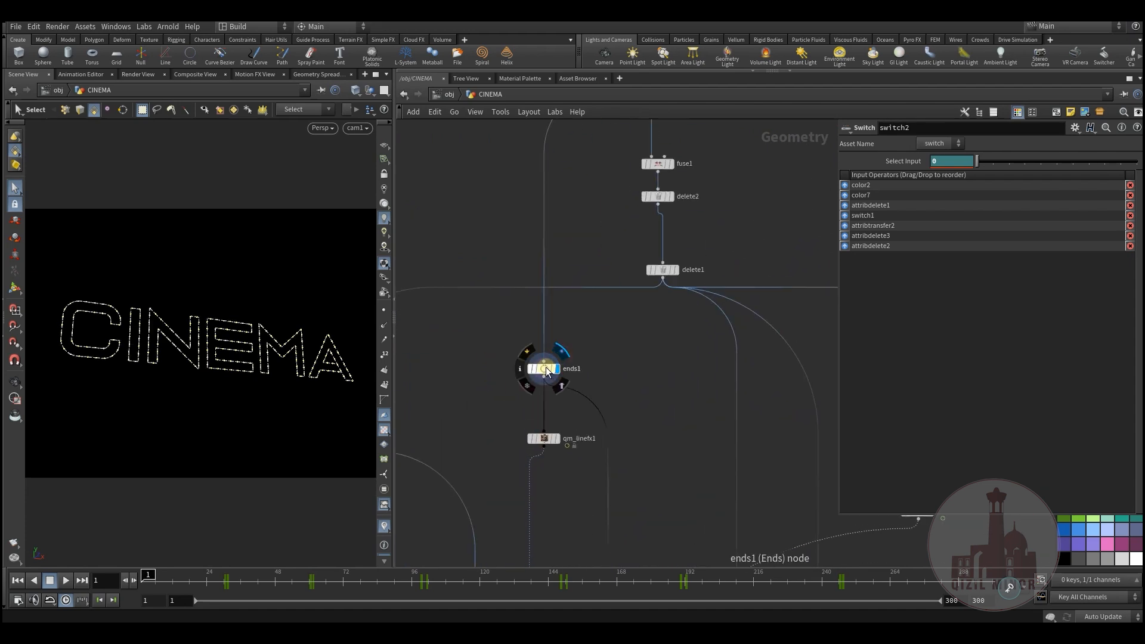
click(545, 368)
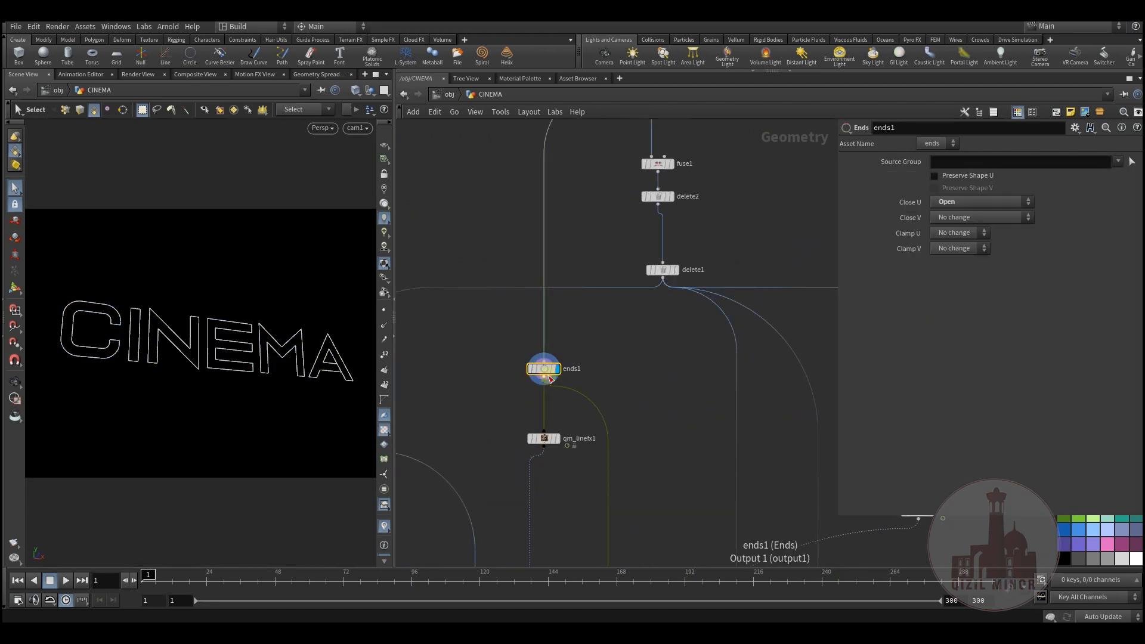
drag(550, 376, 548, 346)
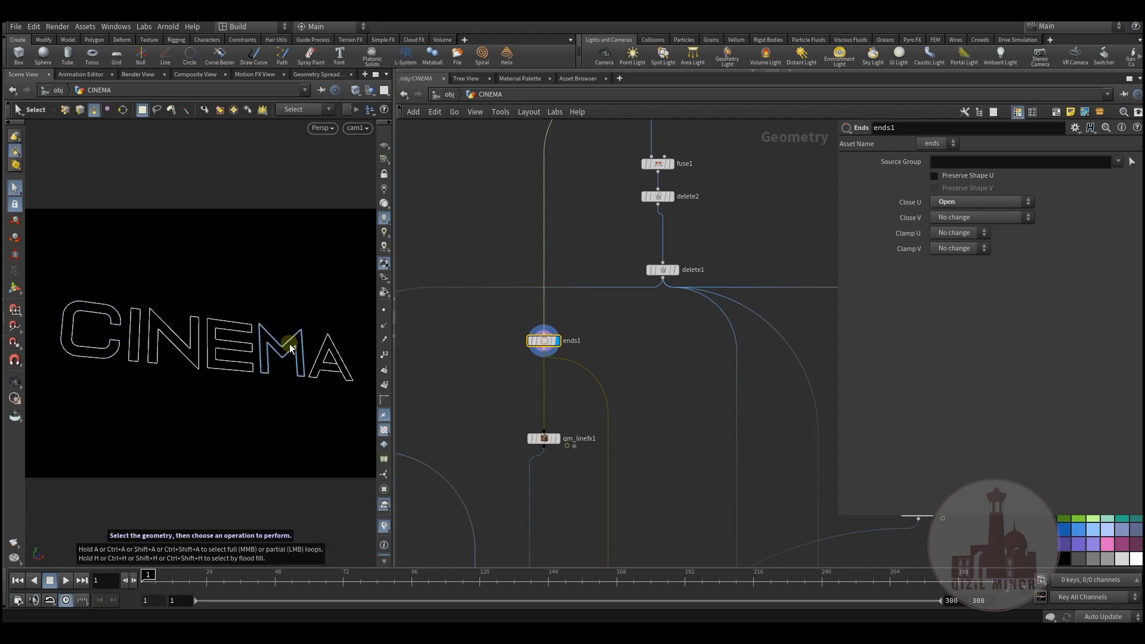
Step: Select qm_linefx1 below ends1 and review its line and colour ramp parameters
mouse_move(546, 439)
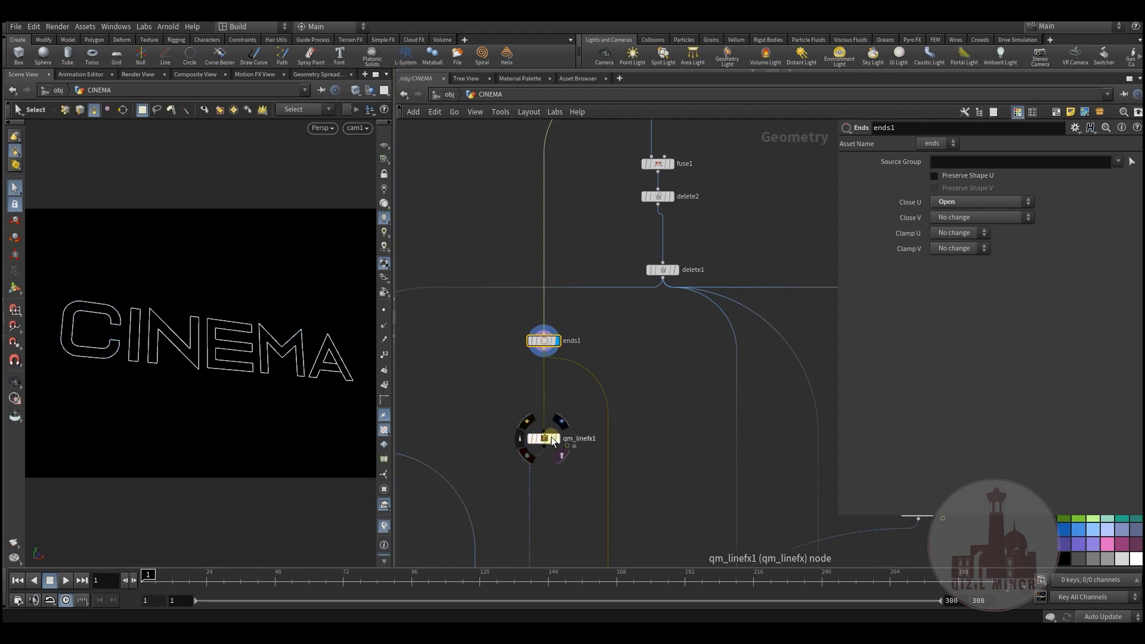
middle_drag(567, 420, 589, 356)
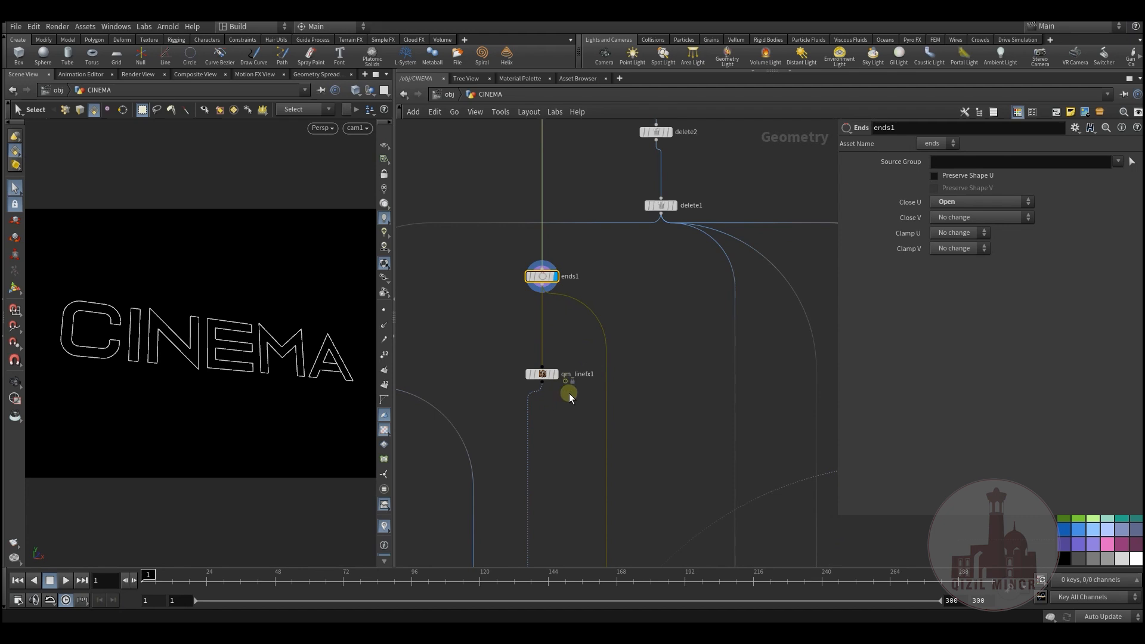
scroll(569, 392, up, 3)
drag(481, 332, 575, 398)
drag(477, 334, 583, 418)
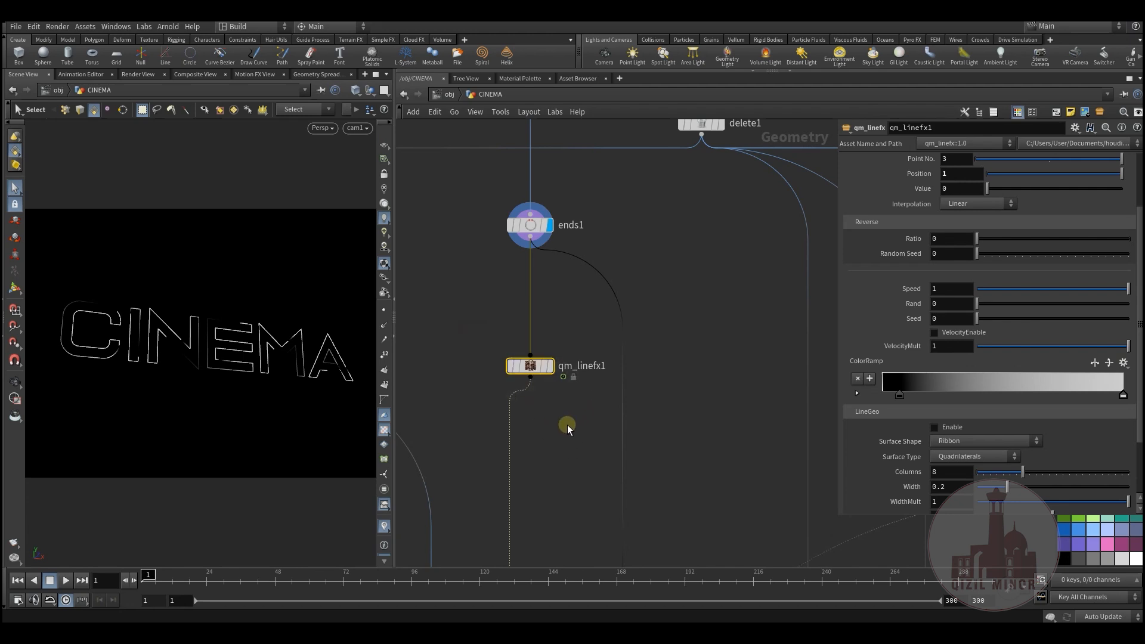
drag(477, 338, 587, 411)
drag(475, 336, 587, 411)
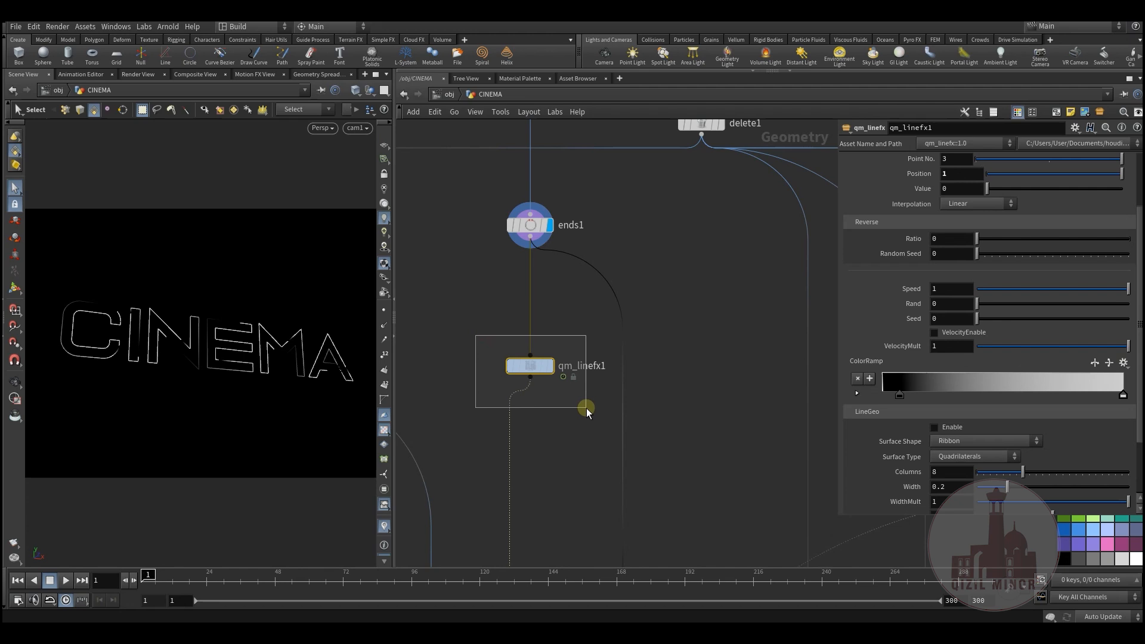
drag(586, 411, 609, 420)
drag(489, 341, 608, 400)
Step: Display qm_linefx1 and scrub the timeline to frame 91 to preview the moving line effect
click(549, 370)
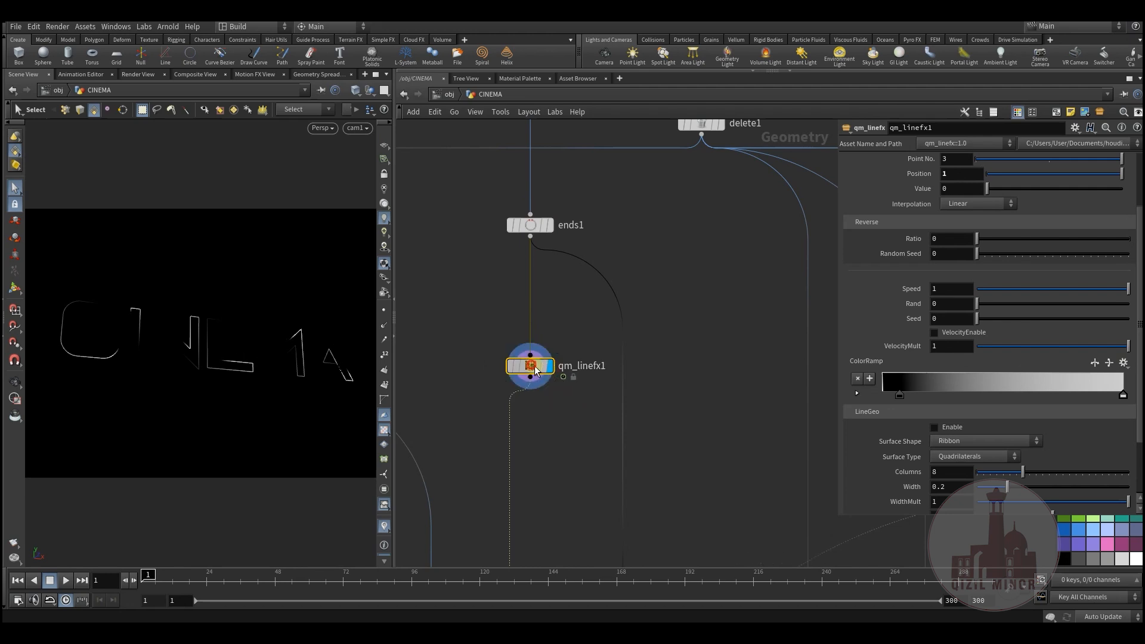
drag(191, 574, 295, 582)
drag(207, 584, 397, 579)
Step: Display attribtransfer1 and scrub the timeline to frame 100 to preview the line effect transferred to the bulb points
middle_drag(544, 463, 552, 274)
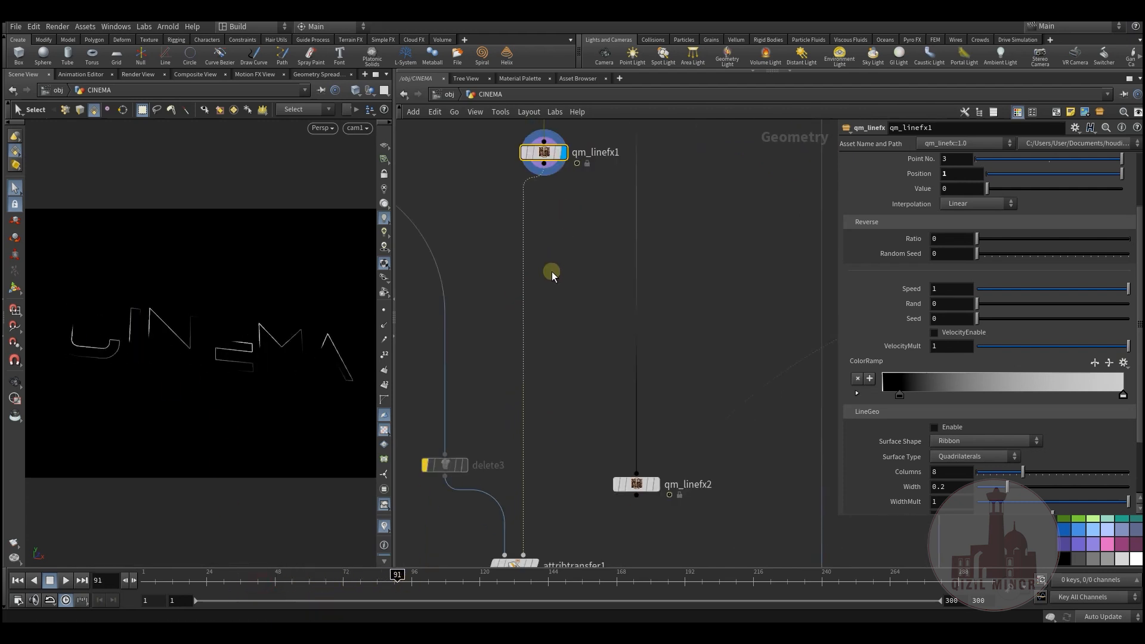
click(546, 420)
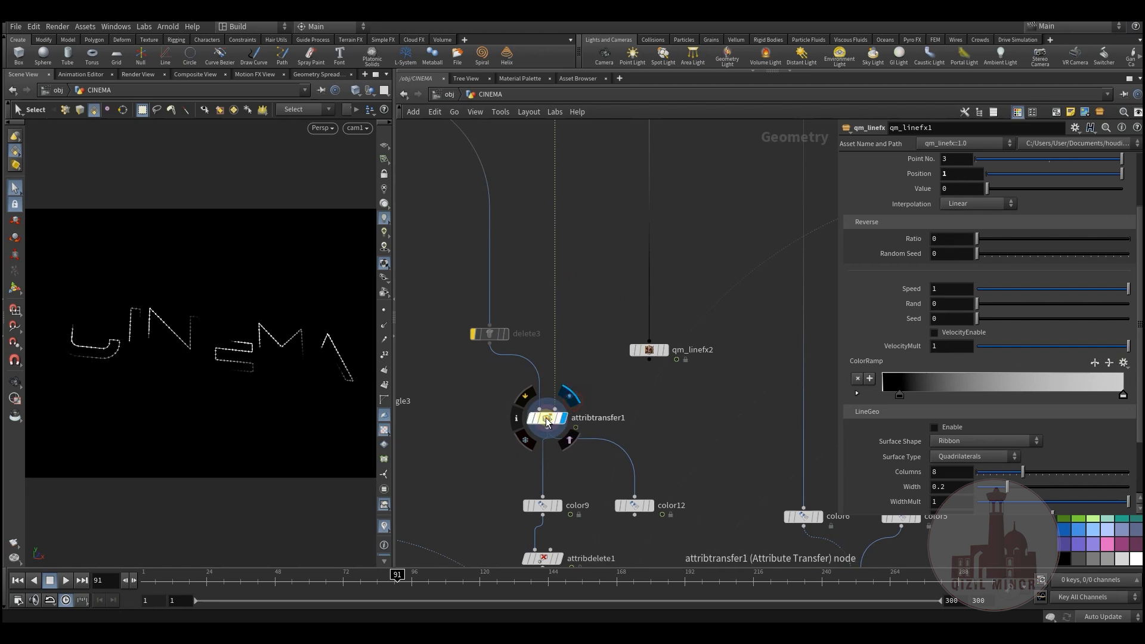
drag(210, 578, 423, 580)
Step: Display color9 and its downstream attribdelete1, and review which point attribute is deleted
middle_drag(483, 416, 545, 211)
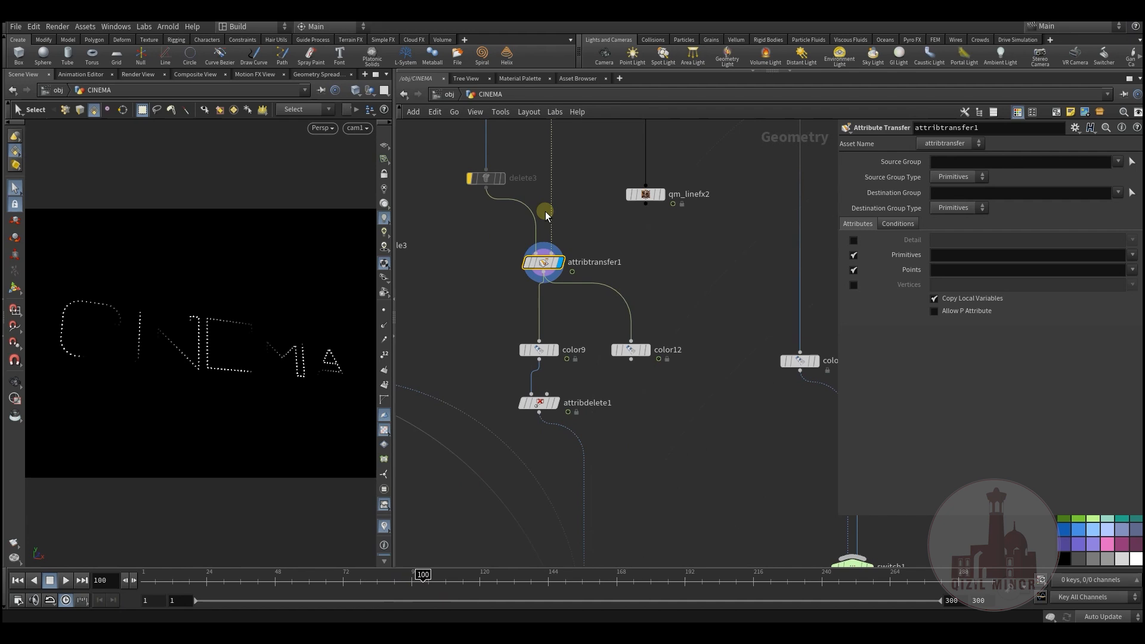
click(538, 349)
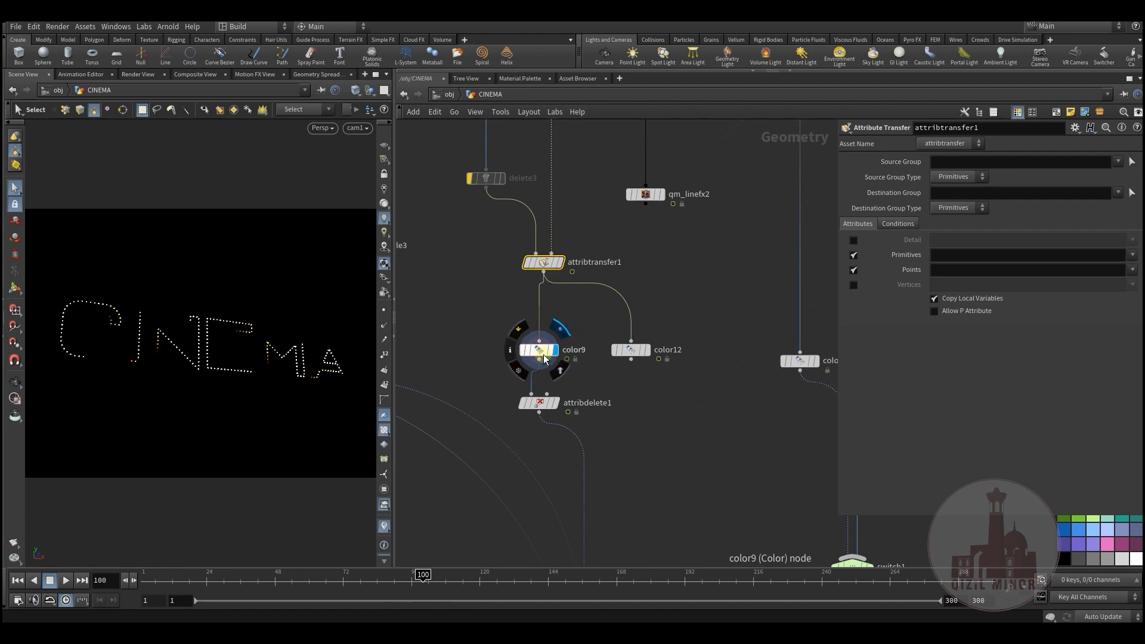
click(554, 402)
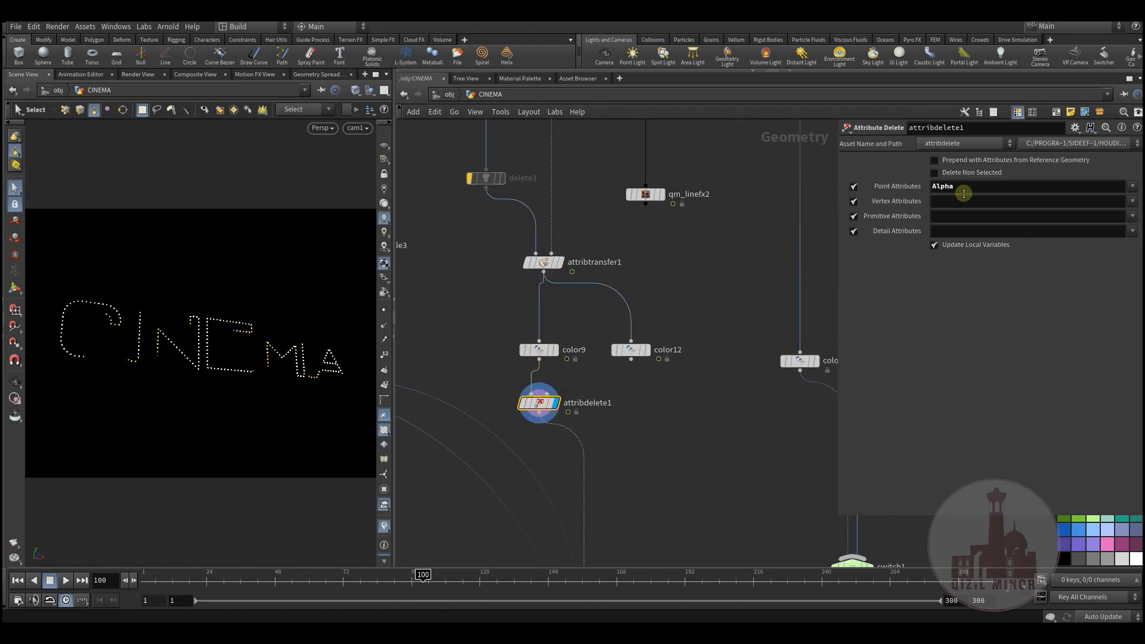
Step: Display copytopoints1 with its parameters and scrub the timeline to frame 76 to preview the pattern on the bulbs
middle_drag(512, 351, 513, 186)
scroll(496, 251, down, 3)
middle_drag(493, 406, 496, 250)
click(562, 393)
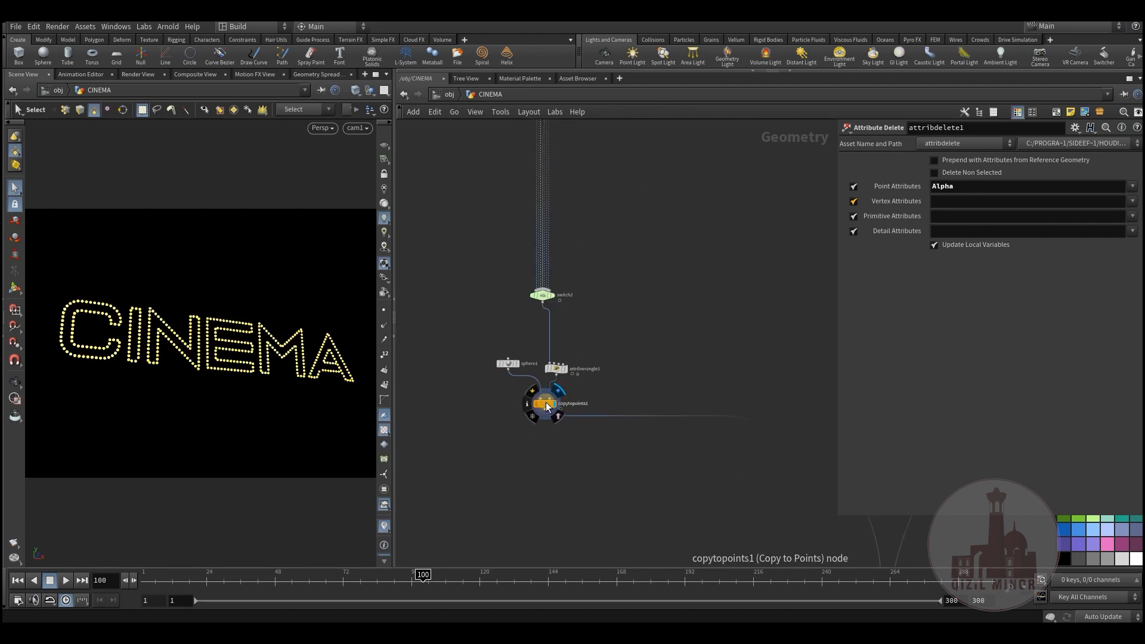
click(544, 404)
drag(265, 601, 353, 607)
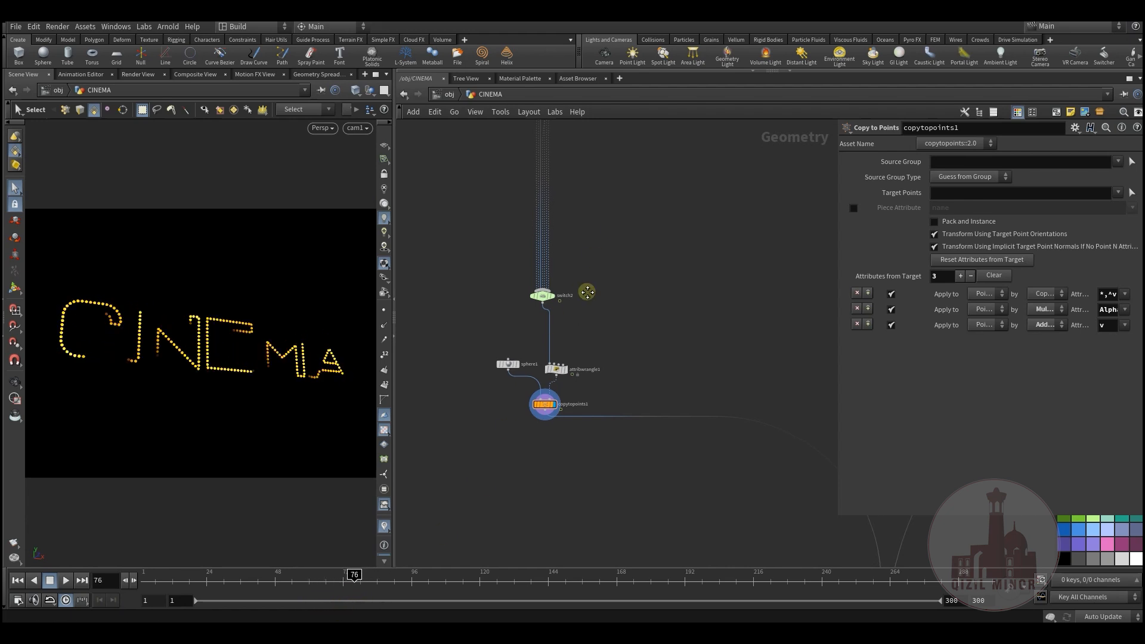
Step: Display color12, review its color type, and scrub the timeline to frame 60 to preview the coloured bulb points
middle_drag(588, 292, 524, 529)
scroll(524, 529, down, 1)
middle_drag(534, 268, 585, 477)
scroll(555, 377, up, 3)
drag(583, 377, 567, 342)
middle_drag(601, 437, 592, 251)
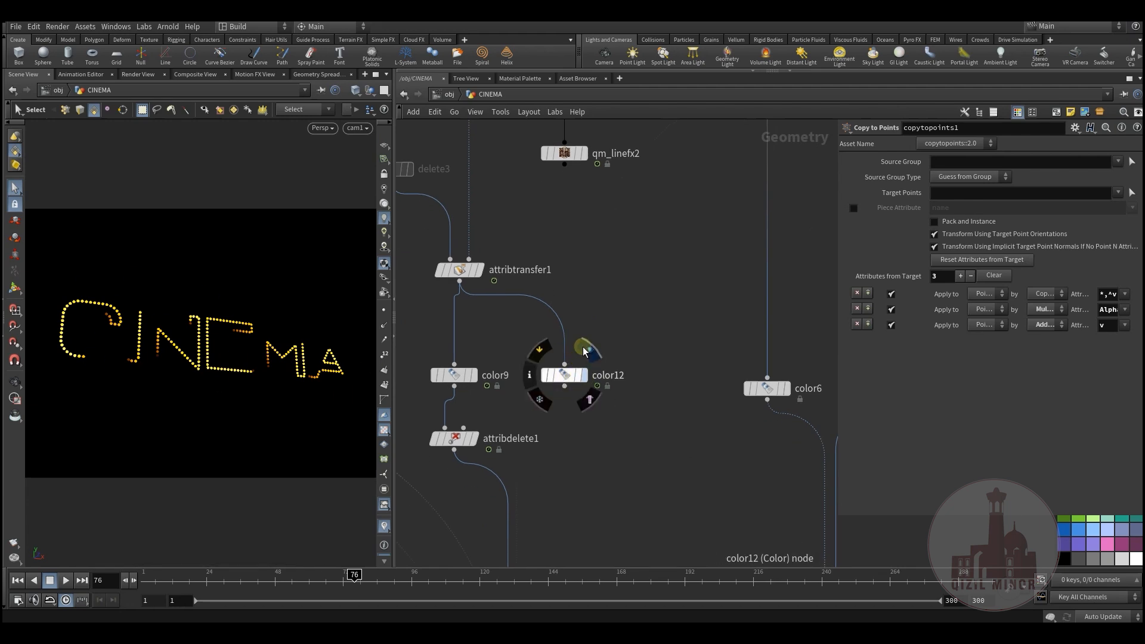
click(583, 351)
click(564, 374)
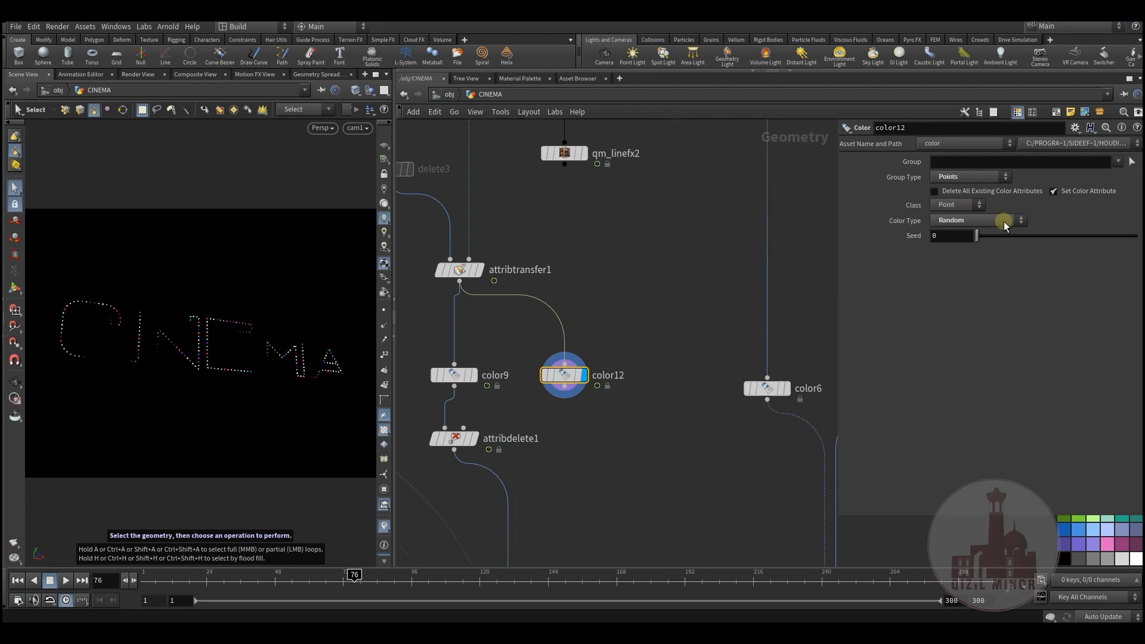
drag(197, 589, 275, 594)
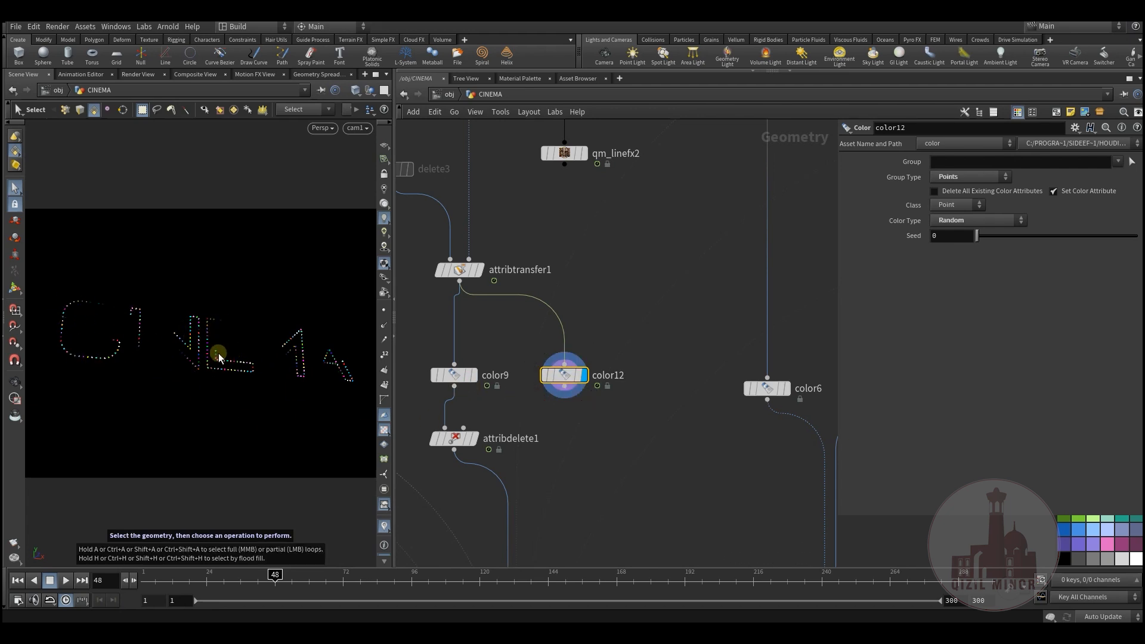
drag(215, 584, 309, 581)
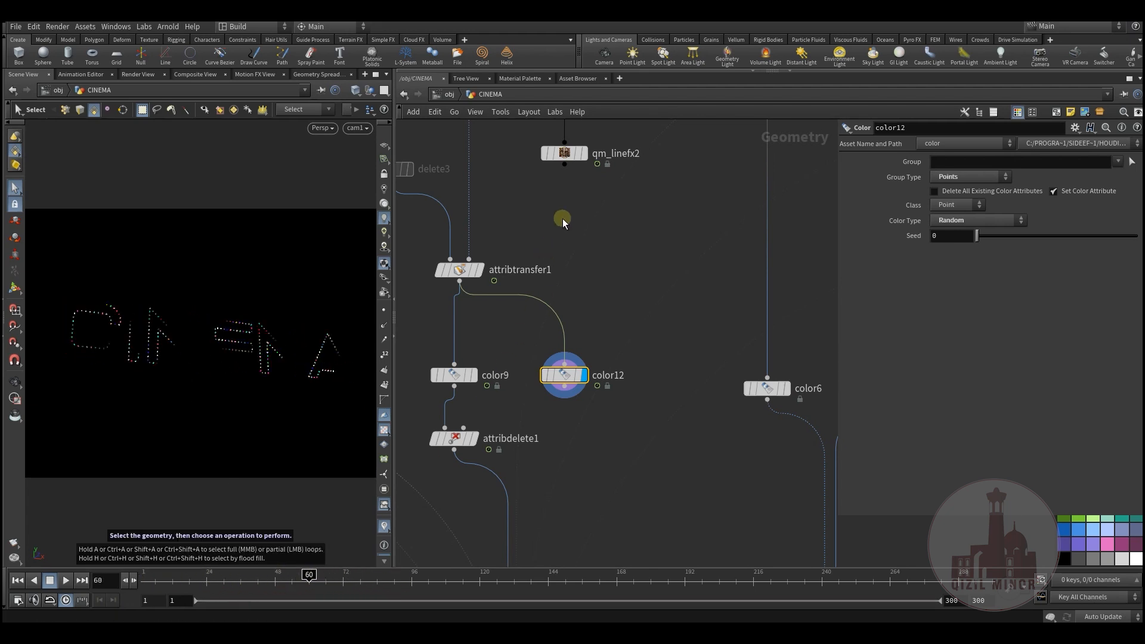
Step: Display qm_linefx2, review its line and colour ramps, and scrub the timeline to frame 26 to preview the effect
middle_drag(588, 188, 554, 341)
click(549, 306)
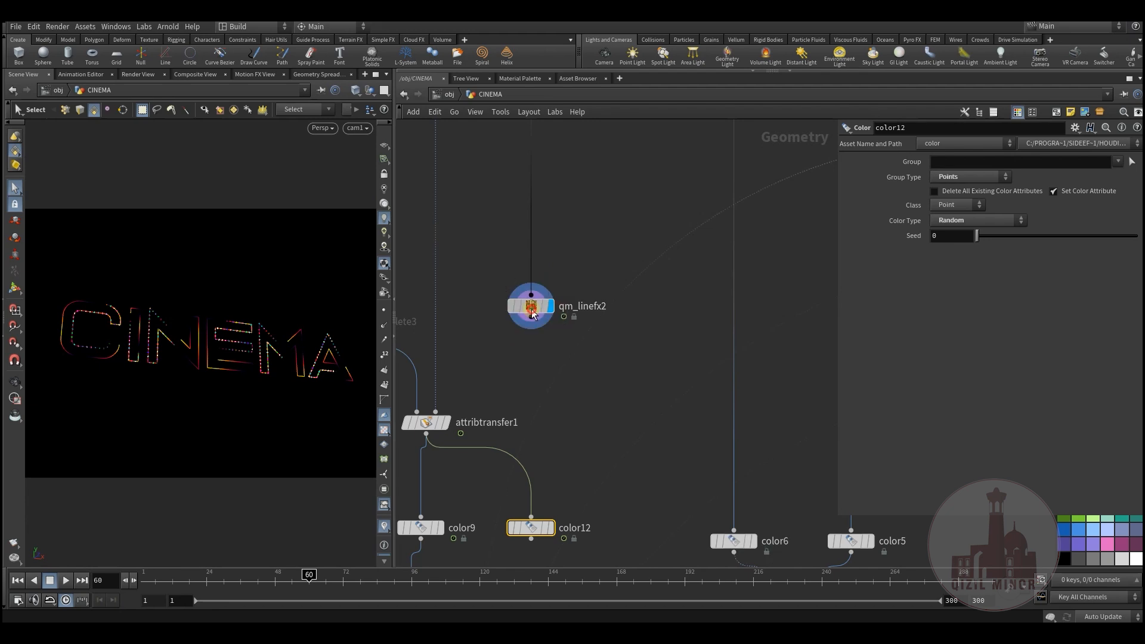
click(530, 306)
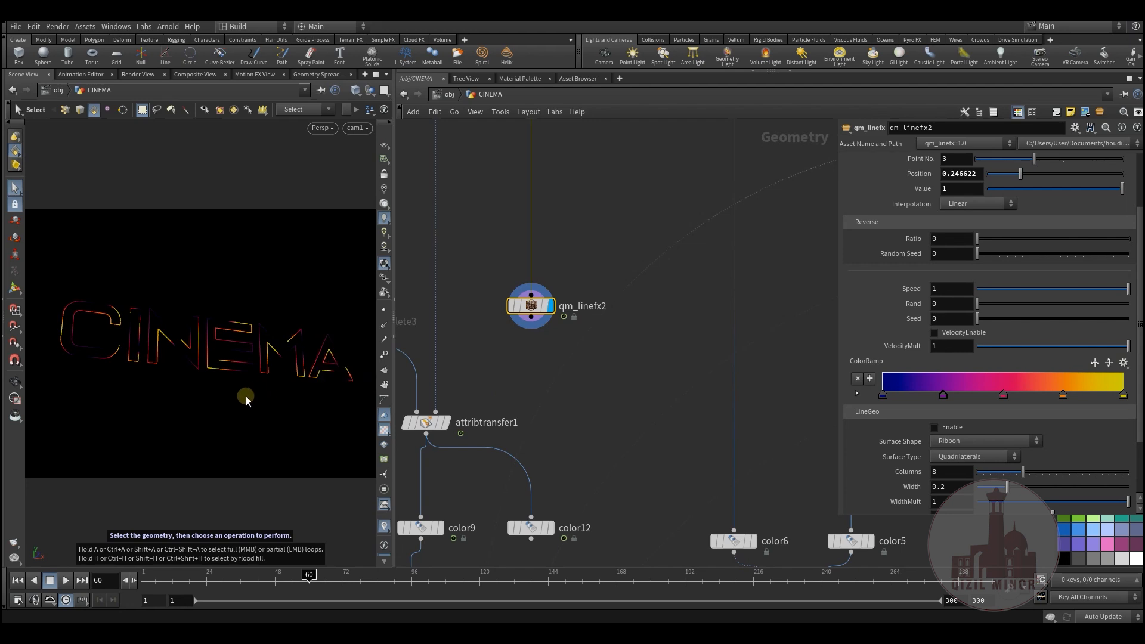
scroll(881, 320, up, 3)
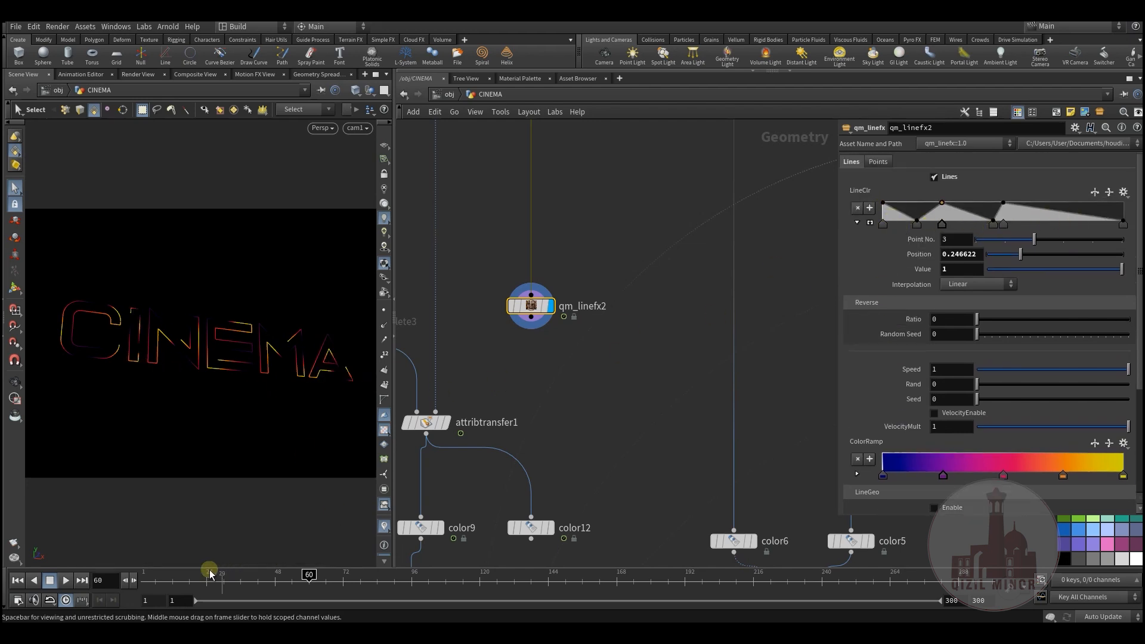
drag(287, 584, 366, 588)
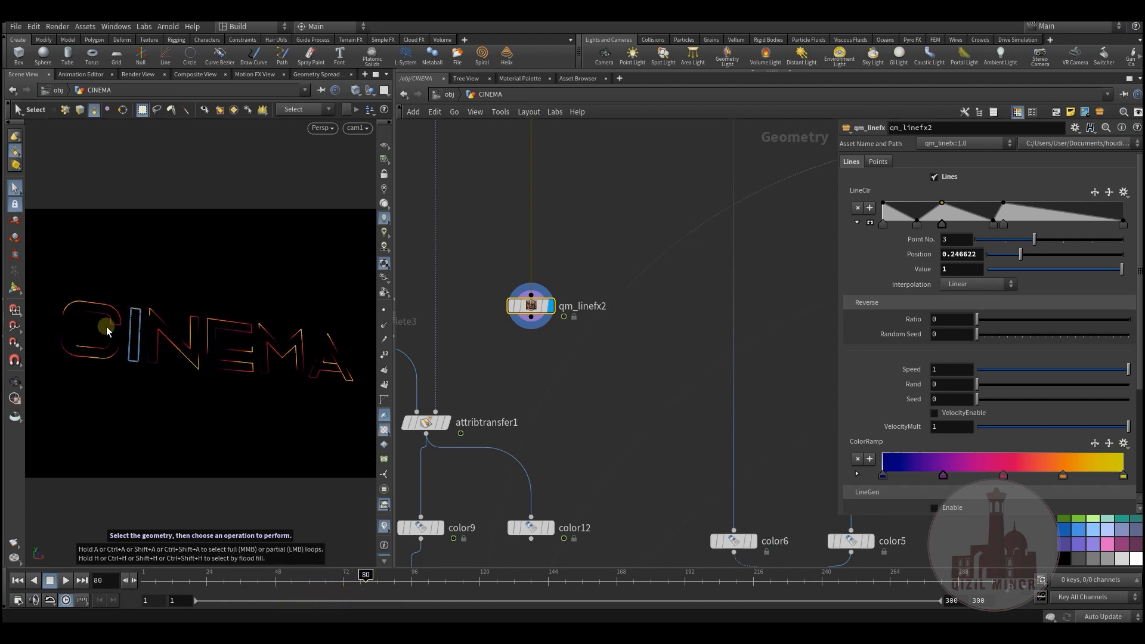
drag(263, 582, 212, 576)
Step: Display switch1, review its Select Input expression, and scrub the timeline to frame 86 to preview the flicker
middle_drag(643, 474, 580, 263)
scroll(574, 334, down, 5)
middle_drag(567, 417, 507, 552)
middle_drag(493, 215, 496, 233)
middle_drag(513, 496, 520, 343)
scroll(560, 417, up, 3)
middle_drag(608, 420, 598, 332)
mouse_move(577, 404)
click(601, 389)
click(575, 404)
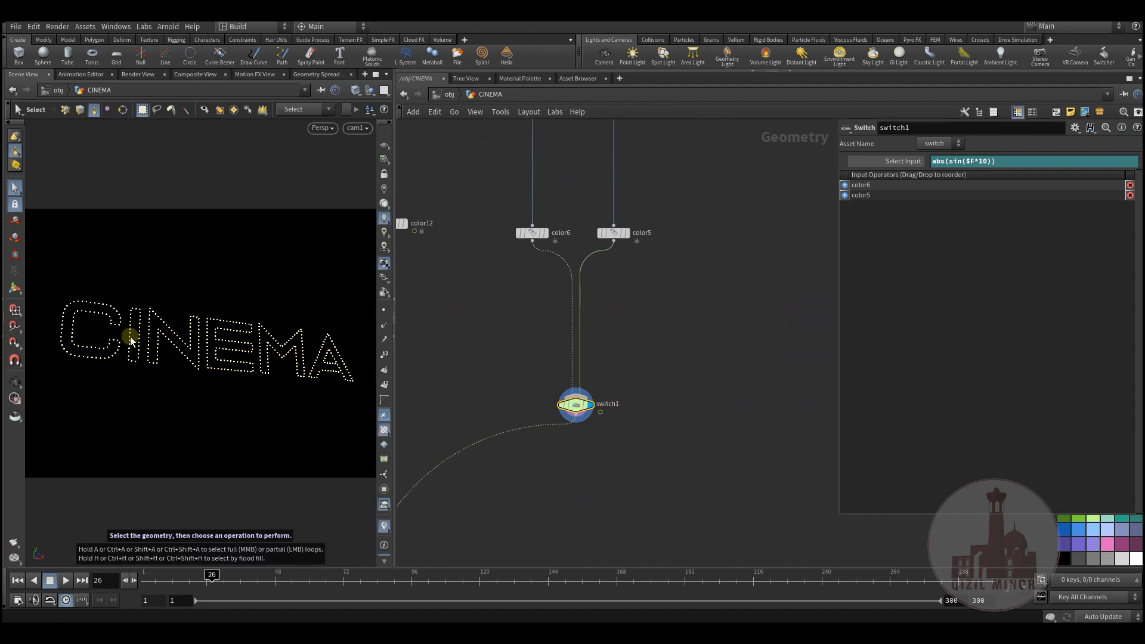
drag(156, 574, 383, 589)
Step: Compare the constant colours of color6 and color5 feeding switch1, and return to the switch1 parameters
click(539, 237)
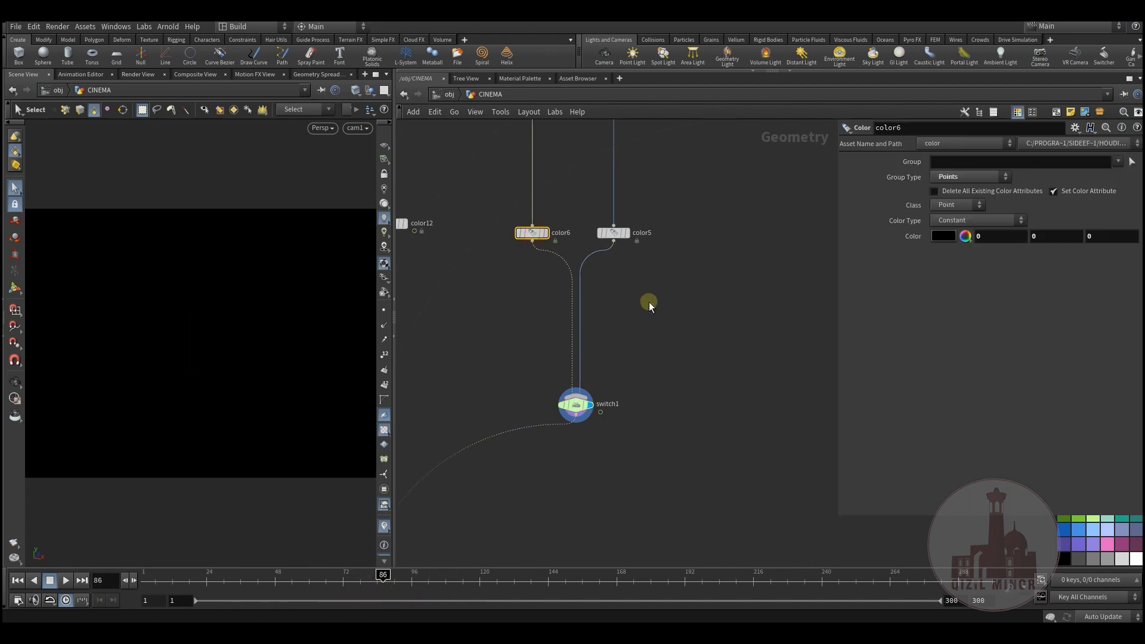
click(617, 232)
click(571, 416)
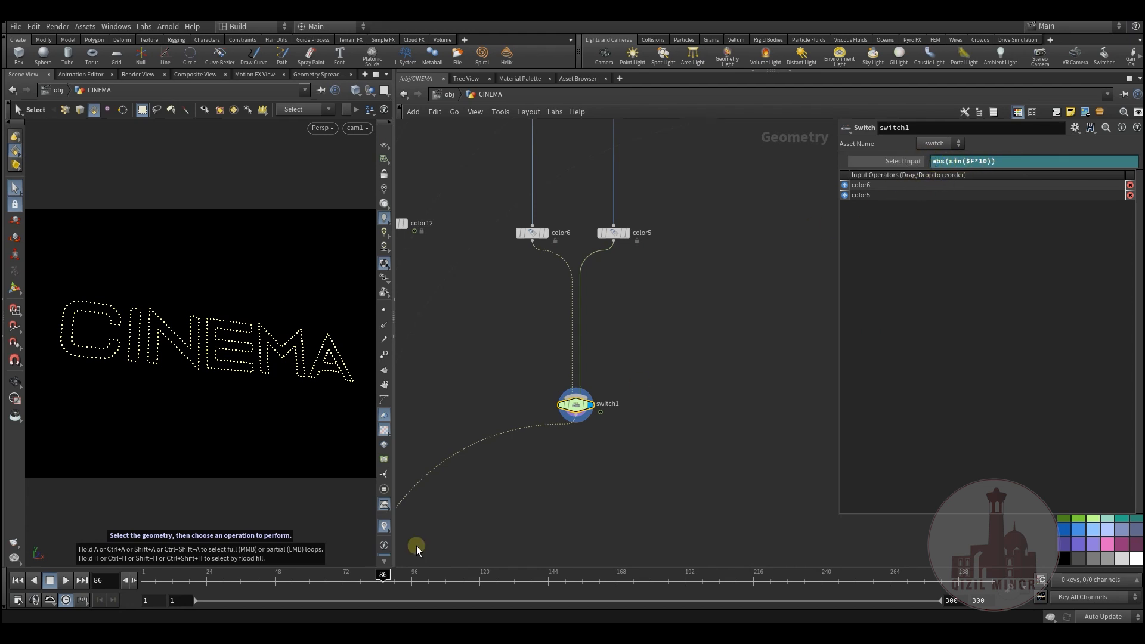
Step: Scrub the timeline to frame 90 to preview switch1 alternating between its two colour inputs
drag(261, 583, 209, 586)
mouse_move(325, 586)
mouse_down()
mouse_move(480, 583)
mouse_move(286, 575)
mouse_move(451, 579)
mouse_up()
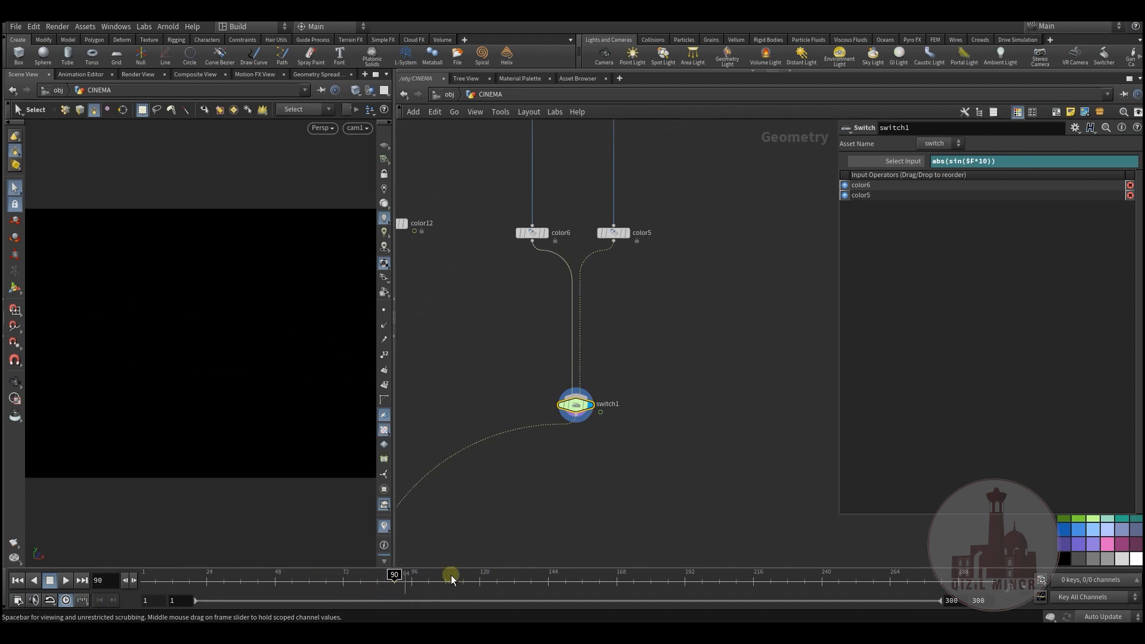
middle_drag(577, 397, 642, 429)
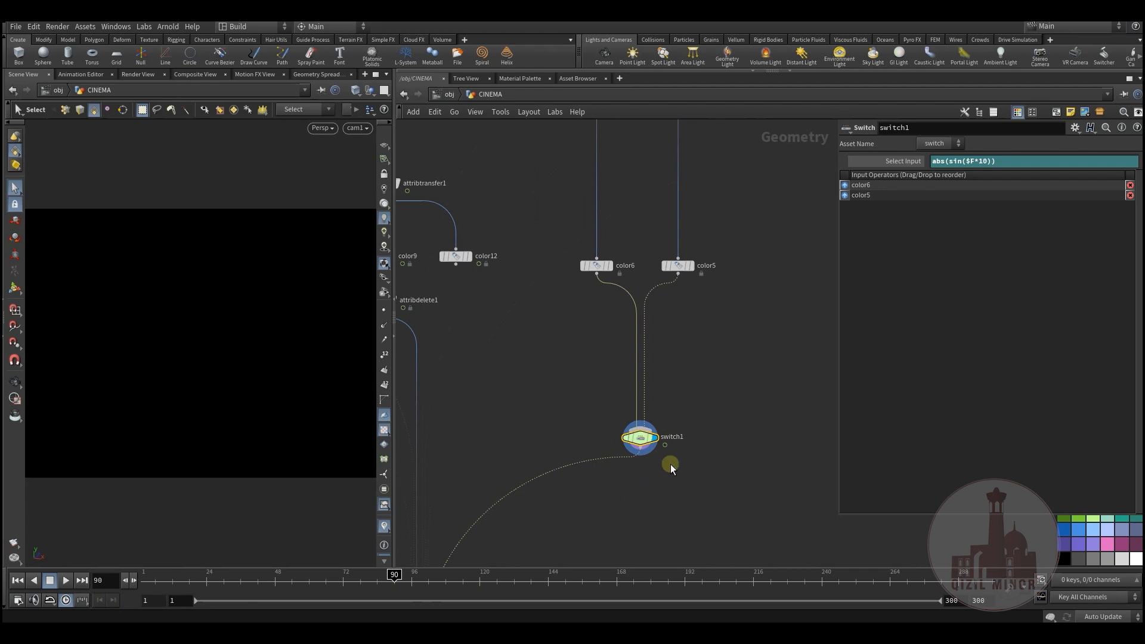
Step: Scrub the timeline to frame 95 and back to frame 70 to preview the flicker of switch1
mouse_move(256, 582)
mouse_down()
mouse_move(225, 575)
mouse_move(408, 582)
mouse_up()
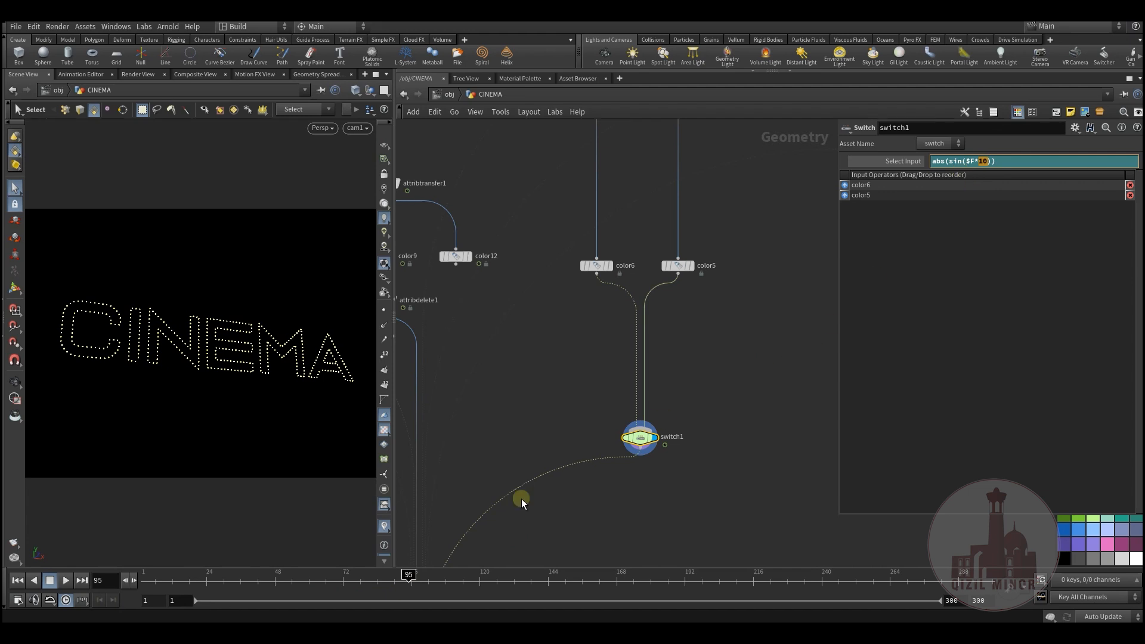
drag(346, 580, 228, 581)
drag(362, 590, 338, 591)
Step: Display attribtransfer2, show its parameters, and scrub the timeline from the start to frame 69 to preview its letter-by-letter effect
middle_drag(539, 446, 567, 551)
scroll(567, 525, down, 3)
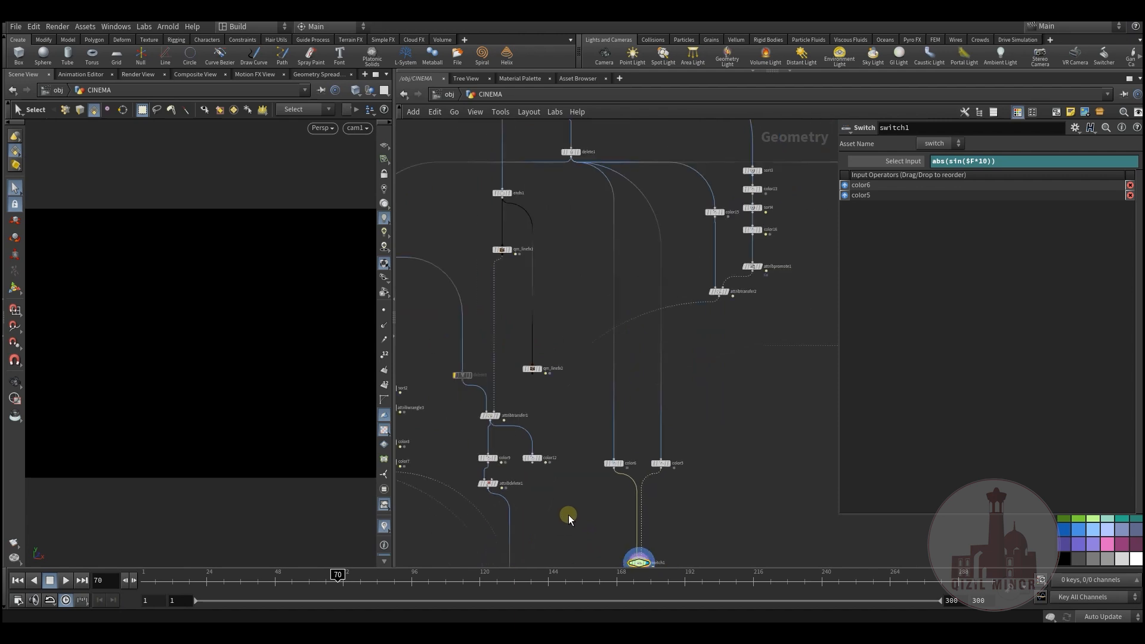
middle_drag(588, 507, 492, 482)
middle_drag(606, 476, 718, 234)
middle_drag(681, 286, 477, 518)
scroll(547, 276, up, 3)
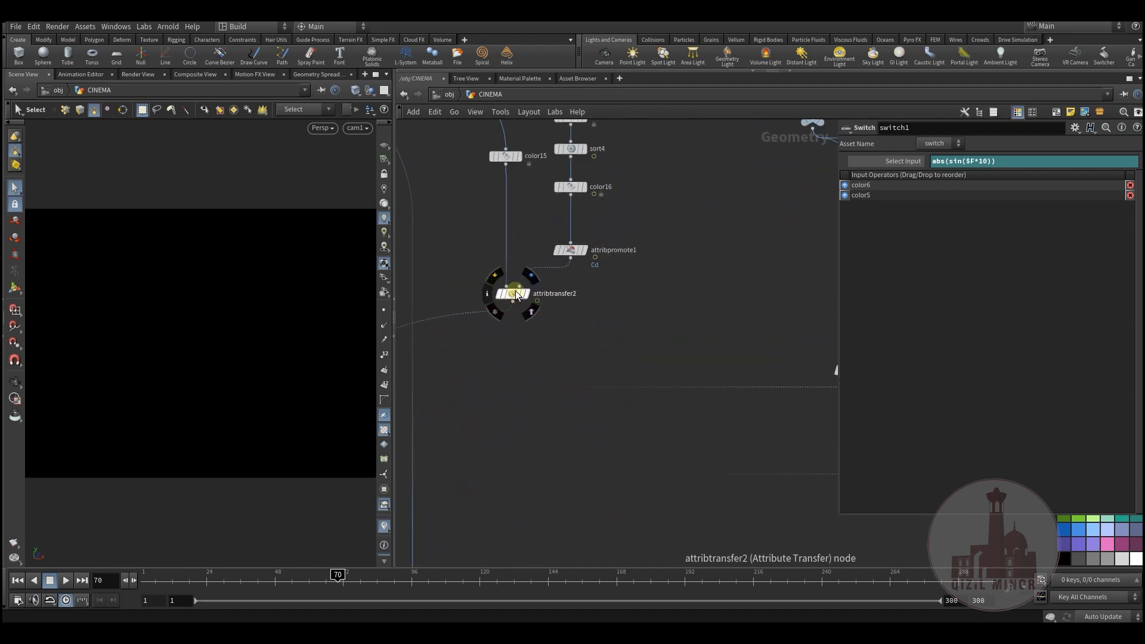
click(531, 277)
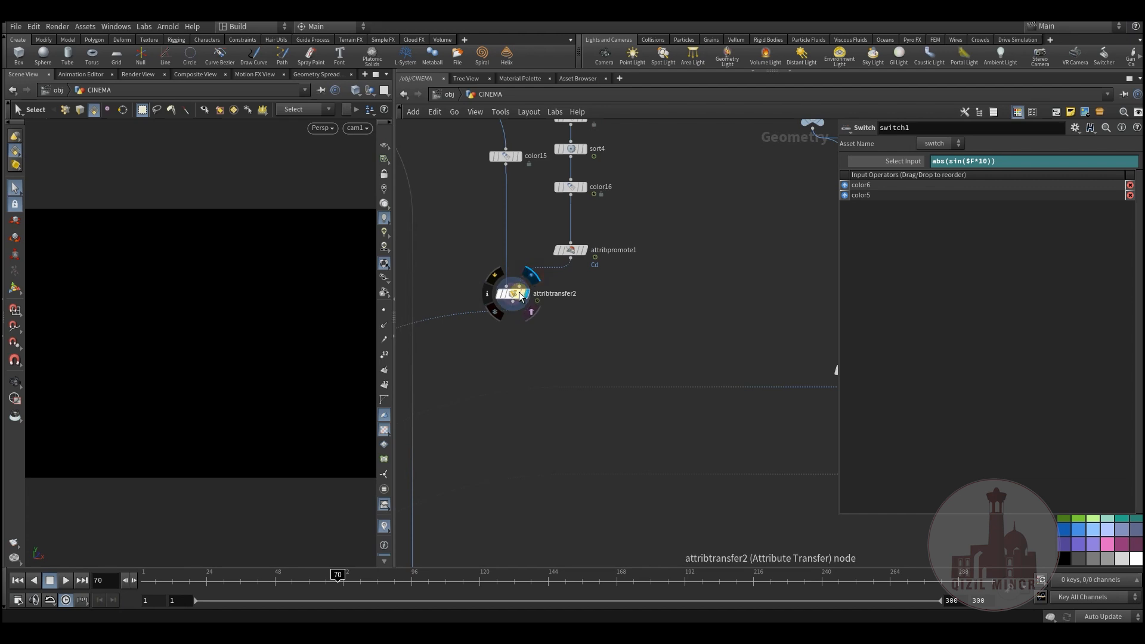
click(515, 294)
middle_drag(579, 337, 576, 410)
click(146, 582)
drag(166, 587, 337, 571)
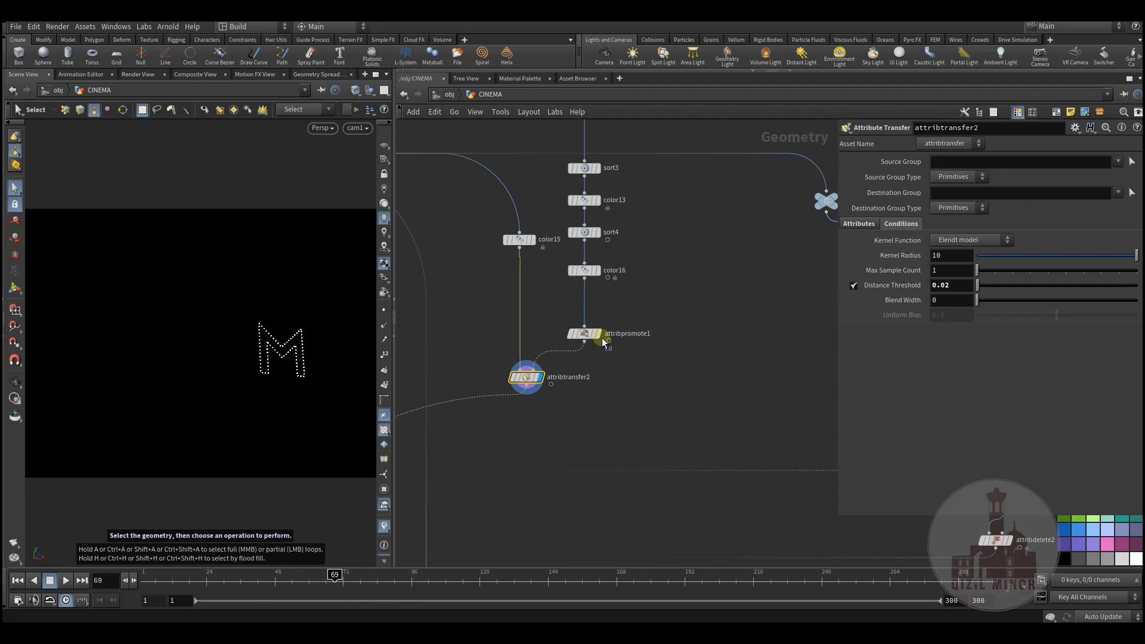
Step: Preview the letter order with sort3's Reverse Primitive Sort turned off, re-enable the option, and scrub to frame 56
click(586, 169)
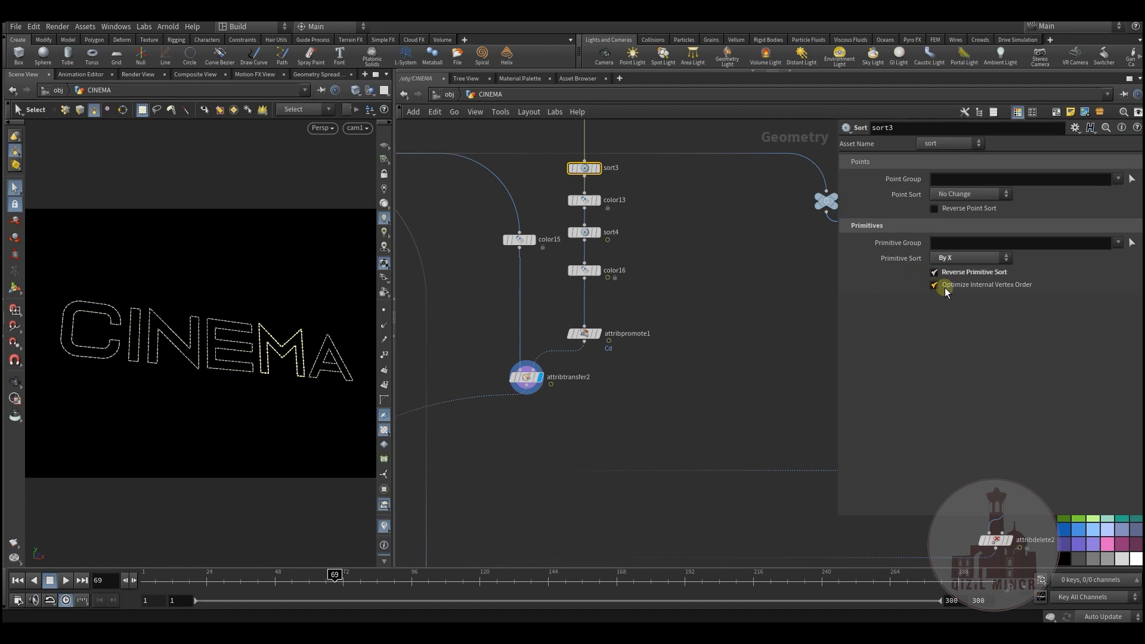
drag(310, 584, 350, 581)
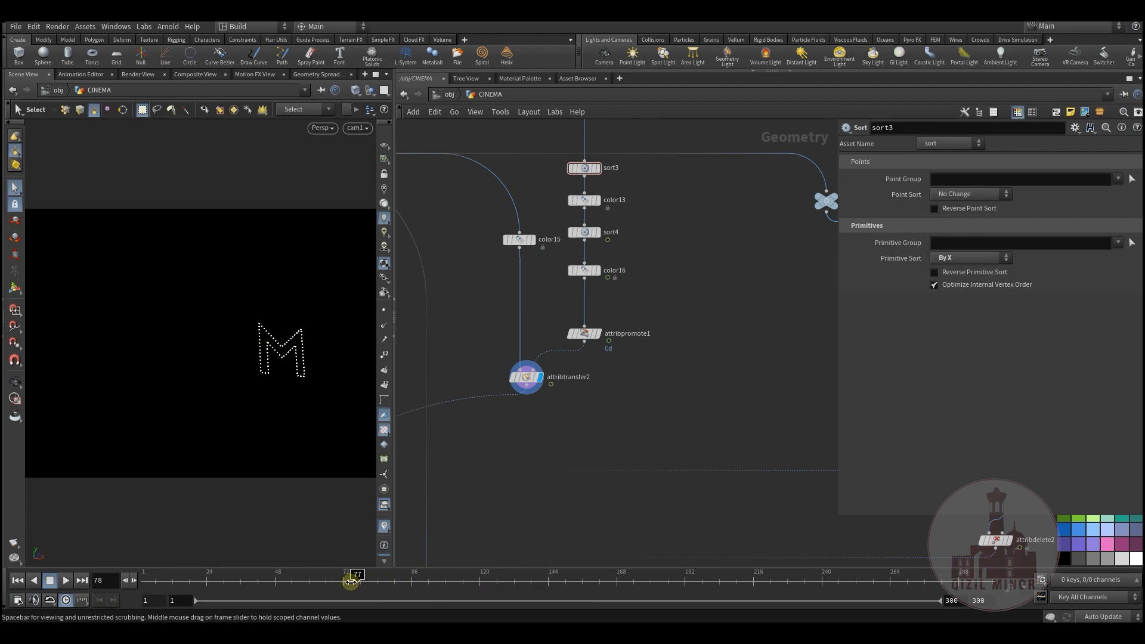
click(934, 272)
drag(249, 575, 298, 579)
Step: Check the node information of attribwrangle4 and examine the strlen part of its VEX expression
middle_drag(651, 266, 678, 388)
middle_drag(680, 209, 515, 312)
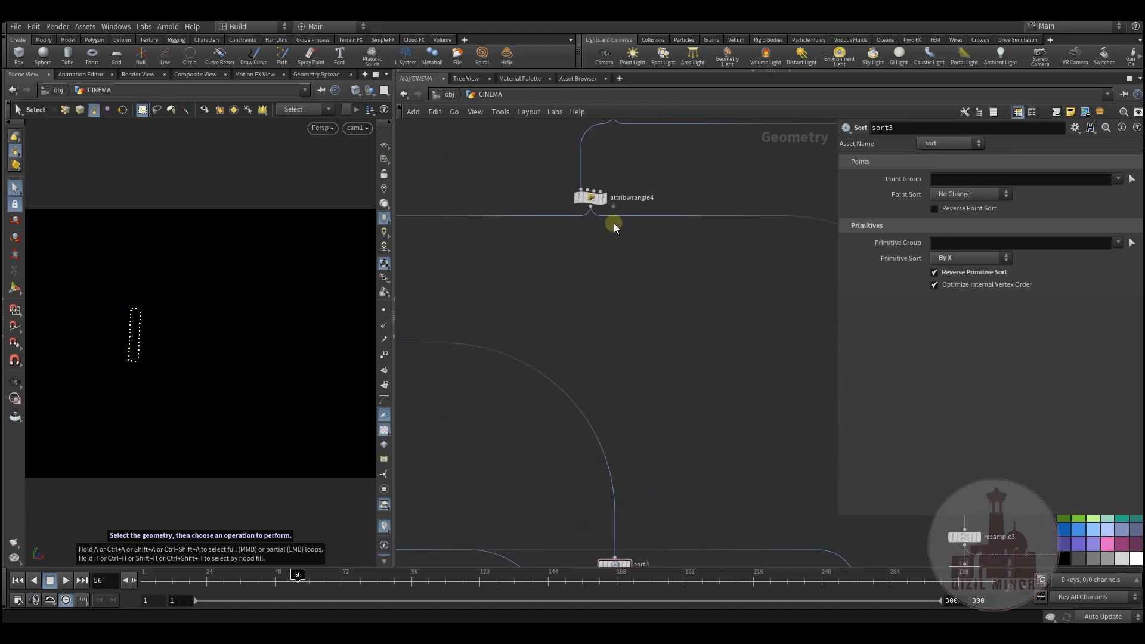
middle_click(591, 200)
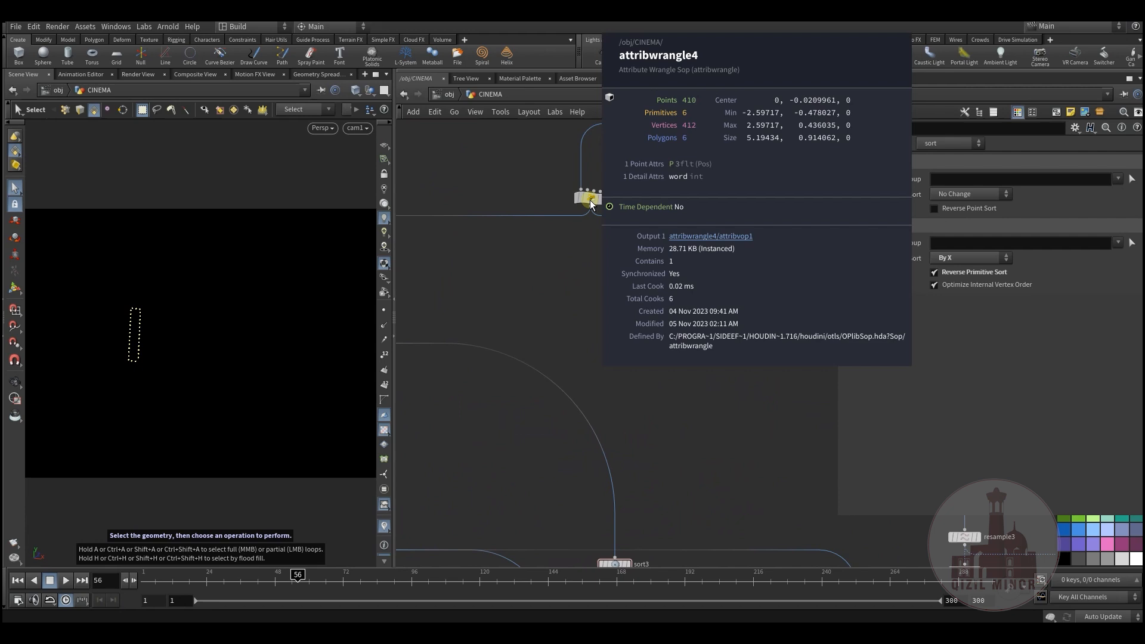
click(589, 199)
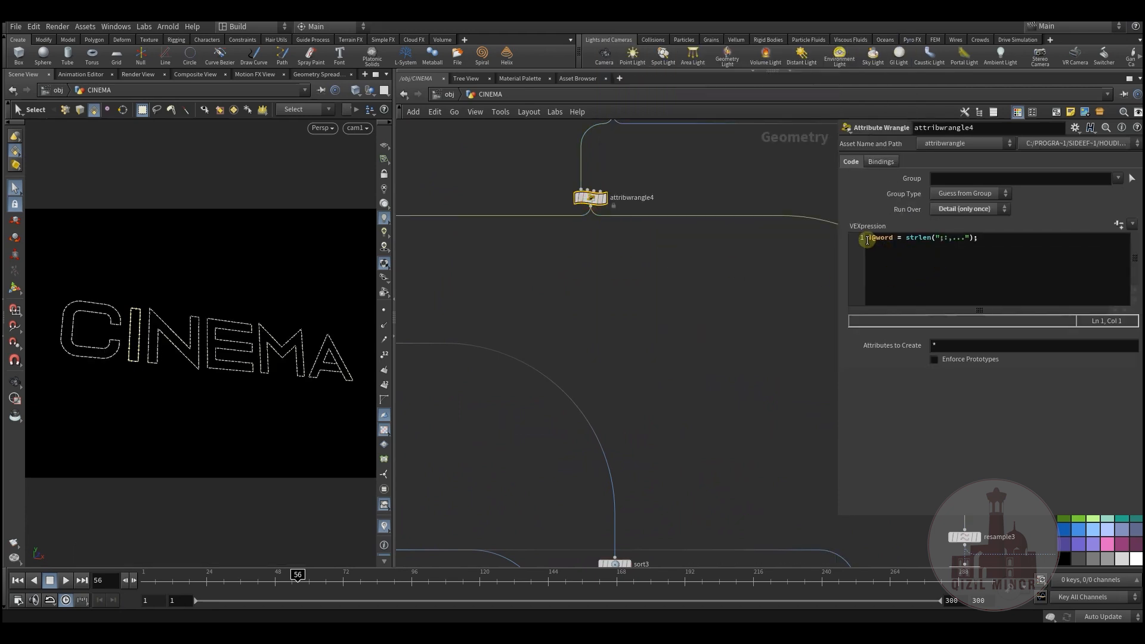
drag(867, 241, 968, 244)
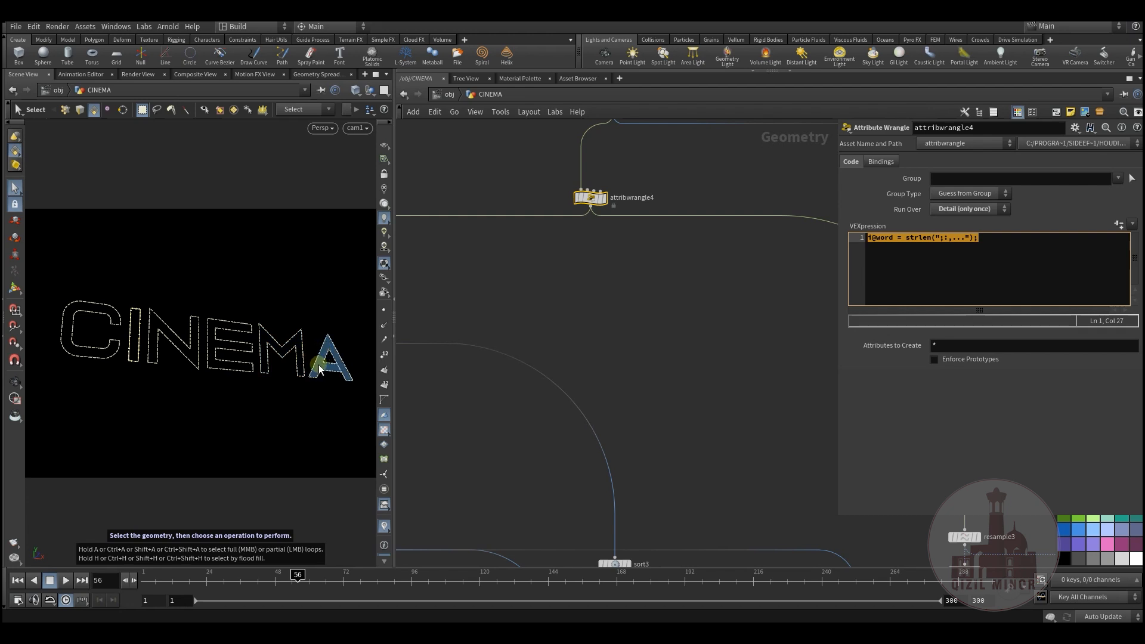
scroll(544, 334, down, 3)
middle_drag(544, 335, 561, 315)
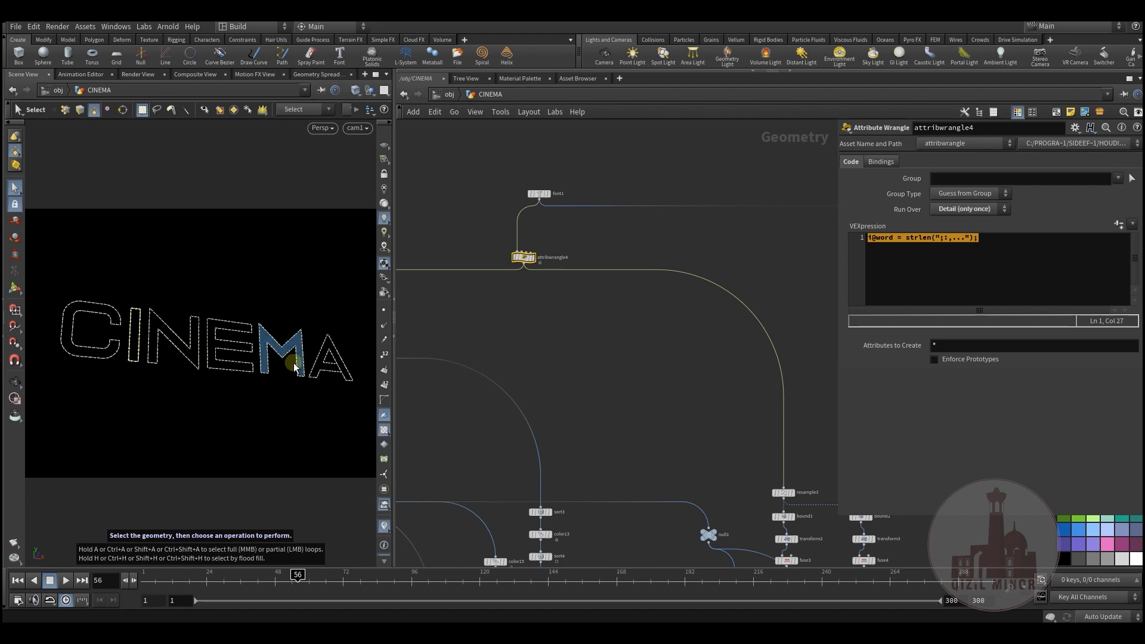
click(910, 245)
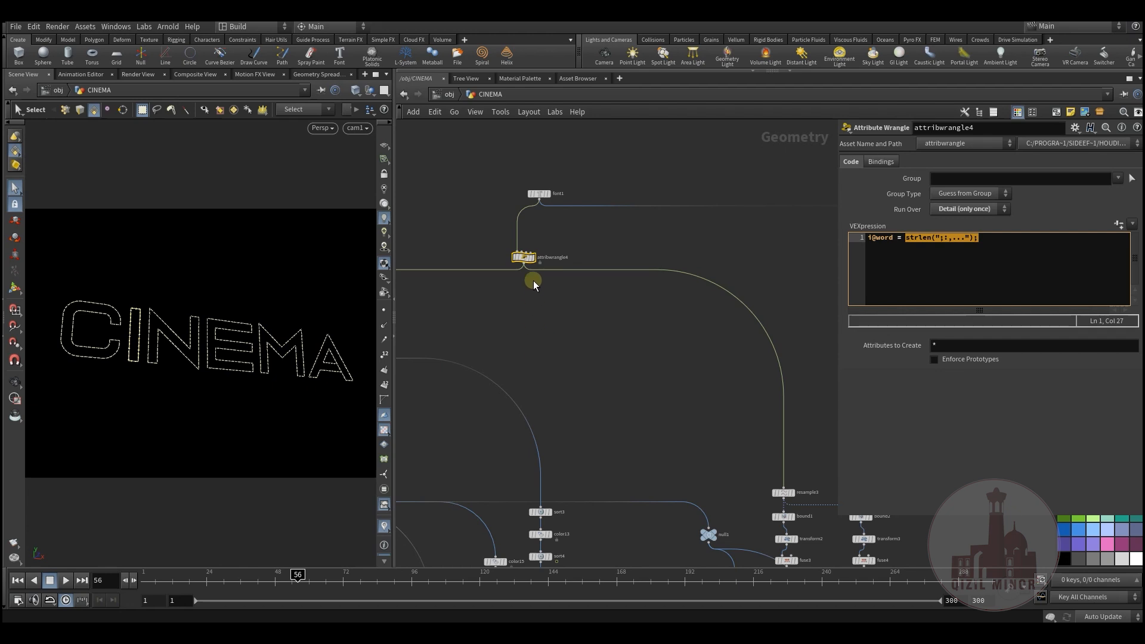
Step: Inspect the word detail attribute in the geometry spreadsheet of attribwrangle4 and close the spreadsheet
right_click(525, 260)
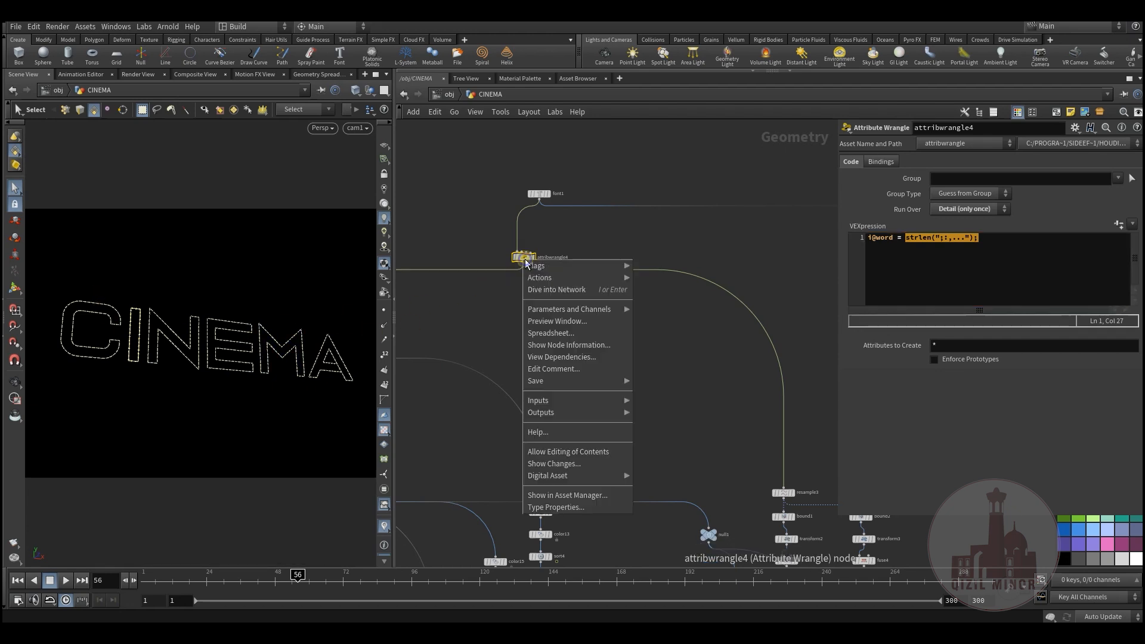
click(552, 332)
click(612, 172)
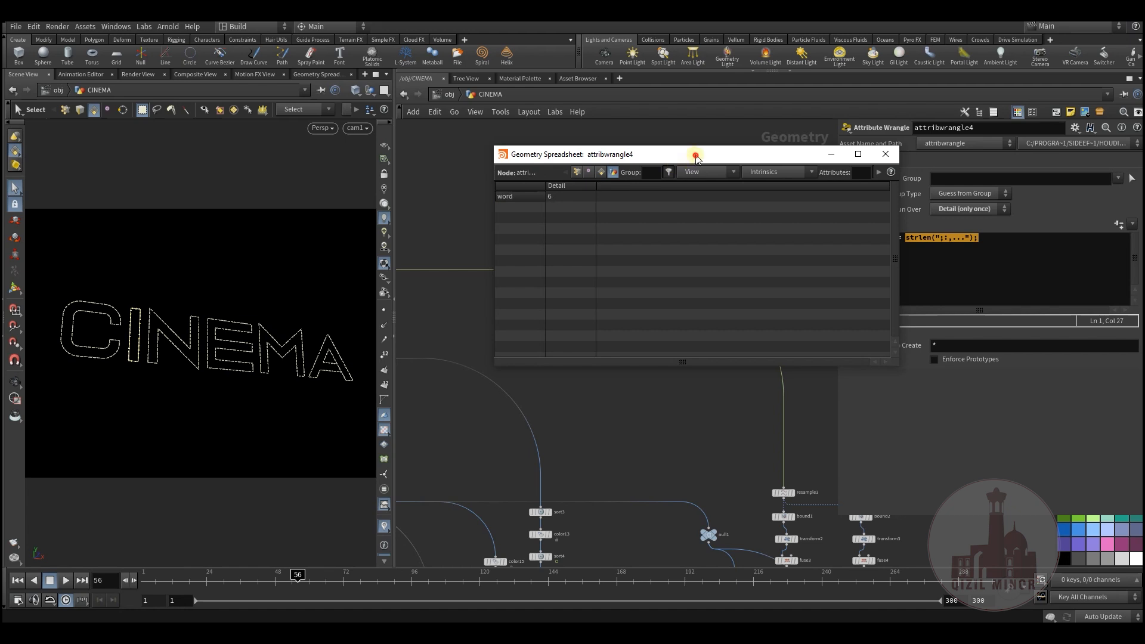
drag(696, 157, 621, 193)
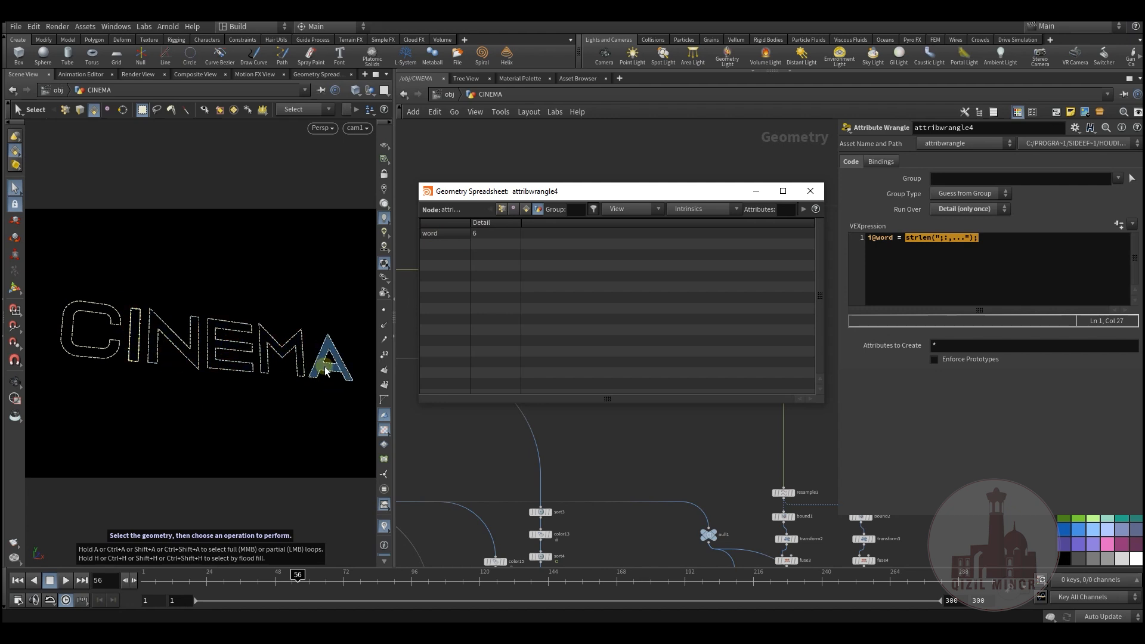
click(810, 191)
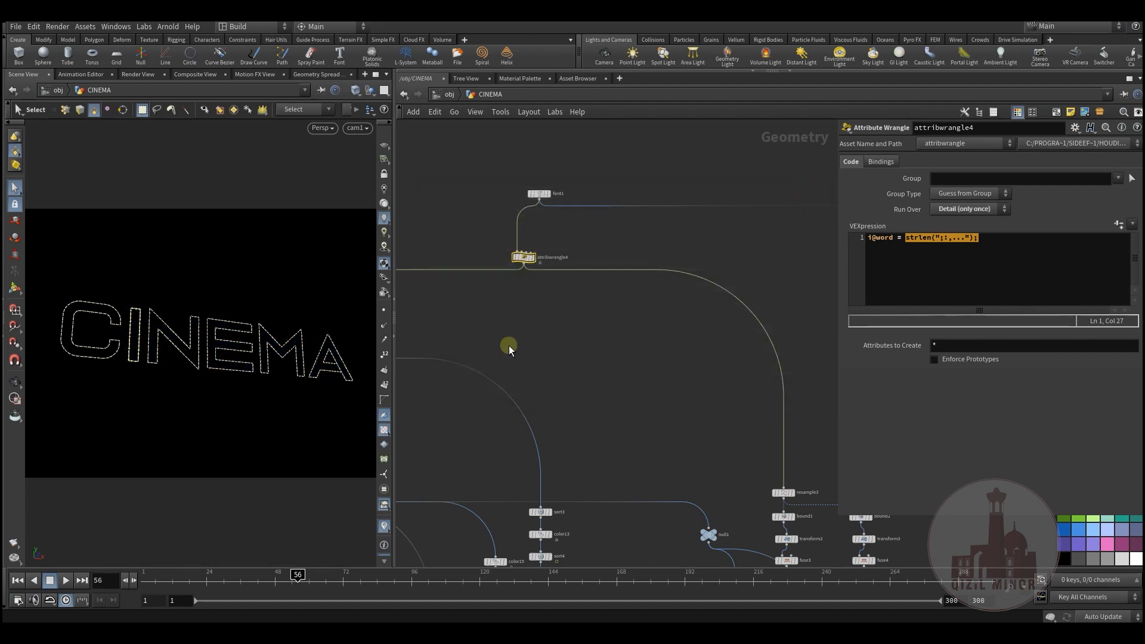
Step: Return to the attribtransfer2 parameters and scrub the timeline to frame 103 to preview the lit letters
middle_drag(559, 336, 542, 289)
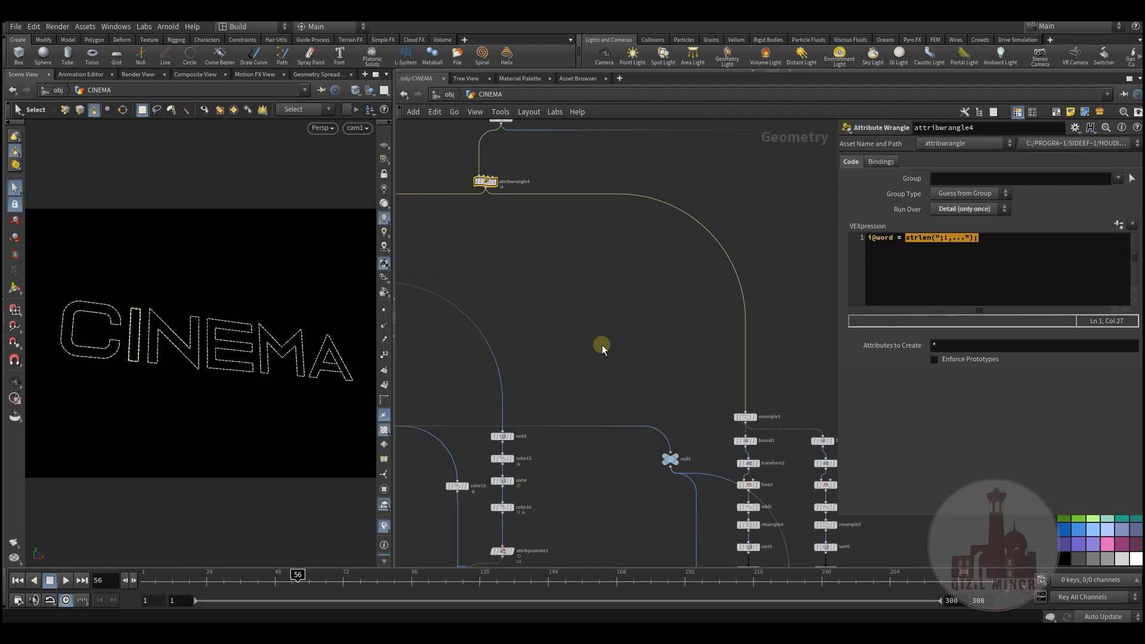
middle_drag(578, 494, 640, 316)
middle_drag(571, 415, 651, 426)
scroll(597, 388, up, 2)
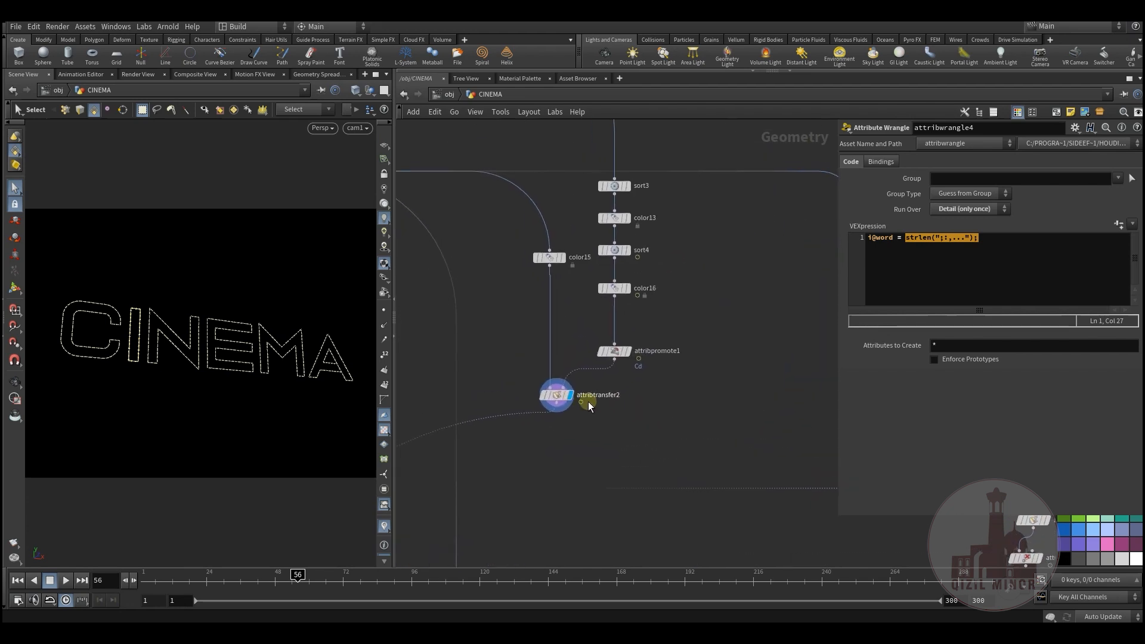
click(557, 397)
drag(226, 581, 432, 608)
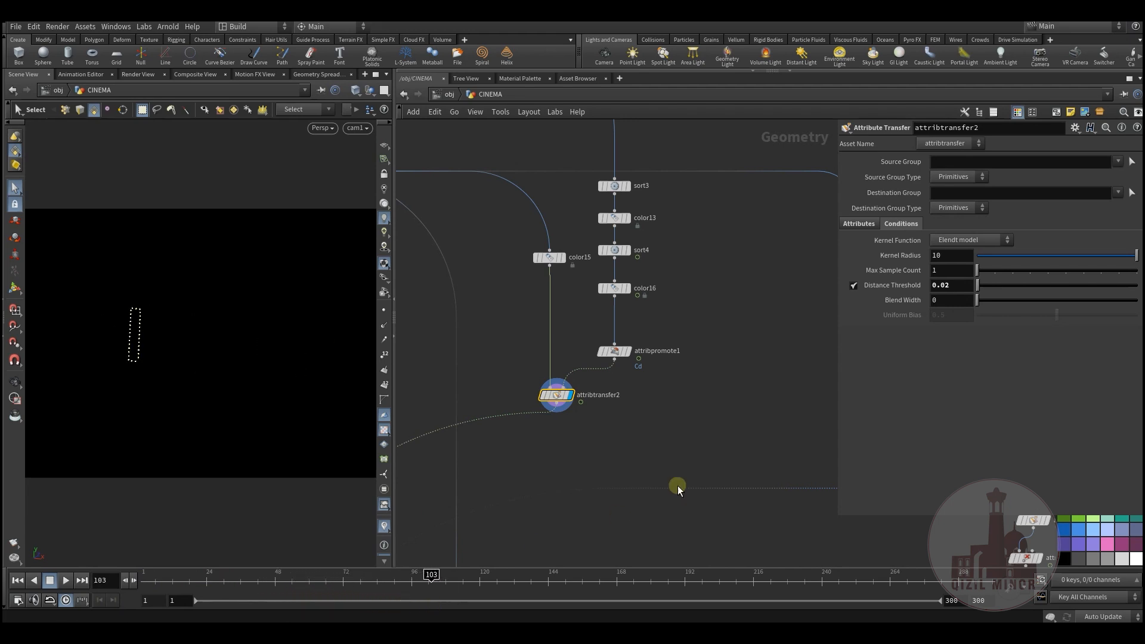
Step: Display attribdelete3, review its deleted attributes, and scrub the timeline from the start to frame 68 to preview the effect
middle_drag(708, 448, 580, 425)
scroll(581, 421, down, 2)
middle_drag(696, 450, 555, 419)
scroll(555, 419, up, 2)
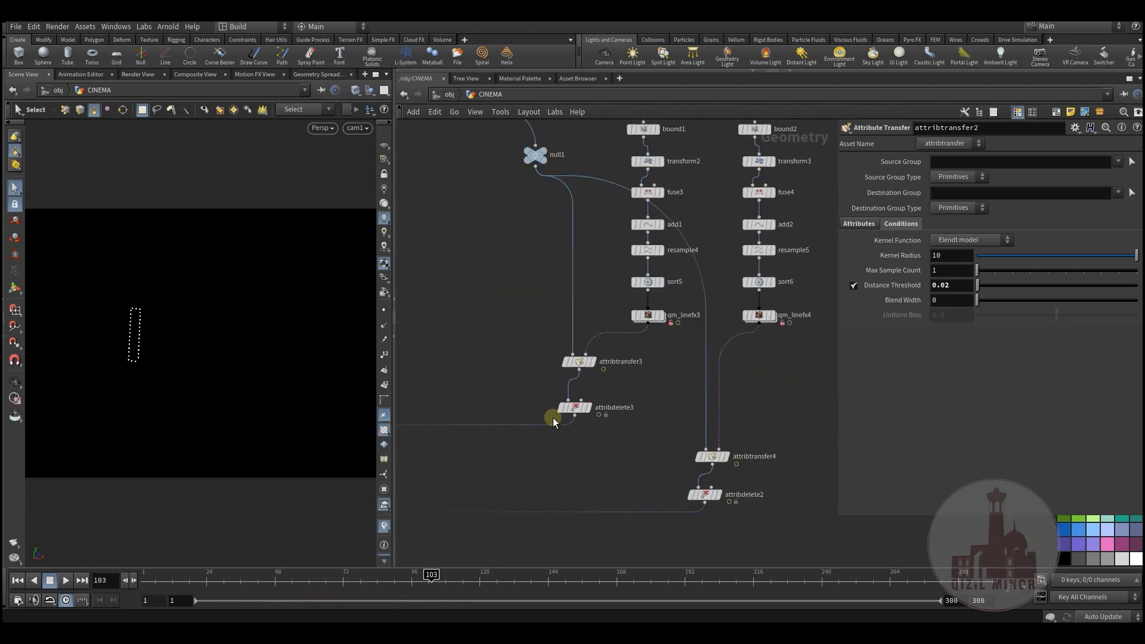
click(586, 411)
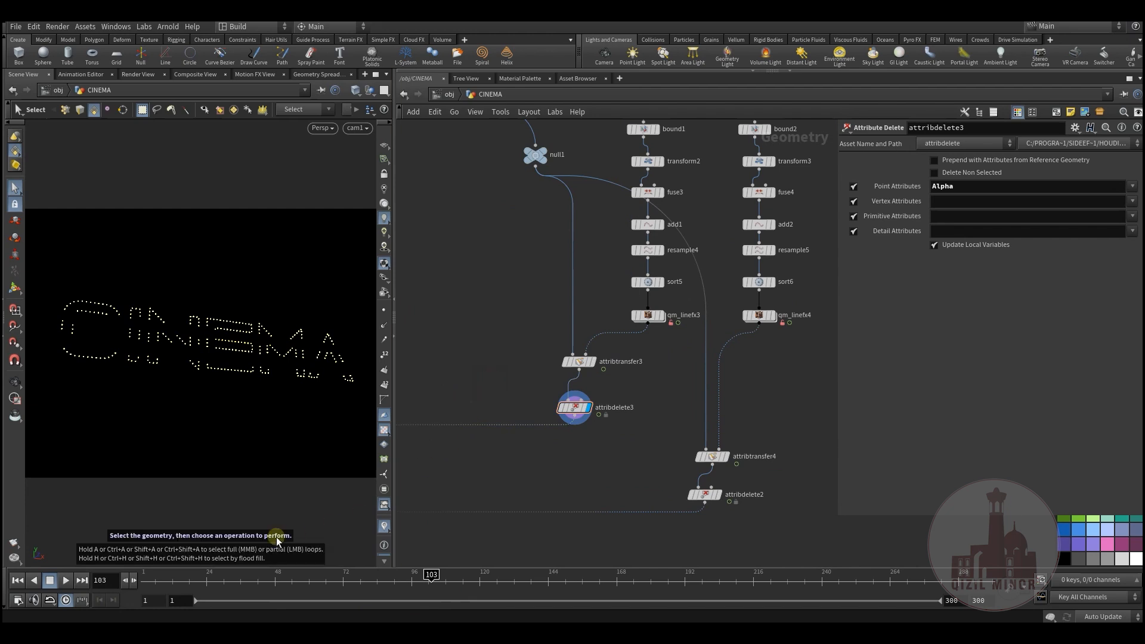
click(134, 574)
drag(169, 575, 330, 598)
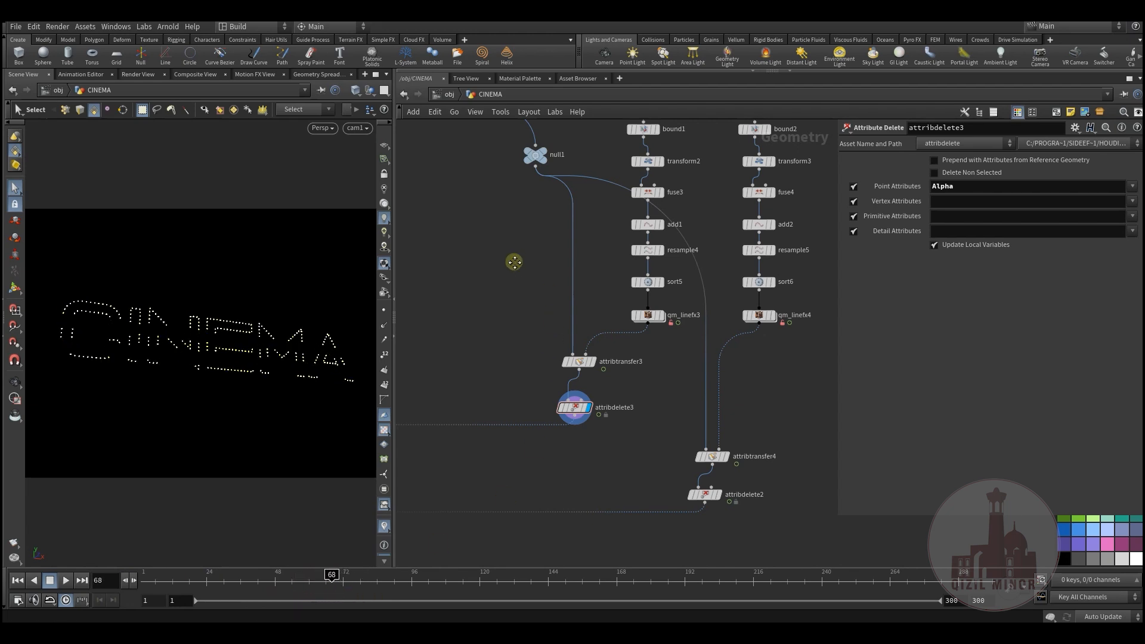
Step: Go back to the sort3 branch and display attribtransfer2 in the viewport
middle_drag(676, 232, 707, 434)
scroll(596, 411, down, 1)
middle_drag(525, 398, 712, 325)
scroll(657, 325, up, 3)
middle_drag(650, 346, 676, 311)
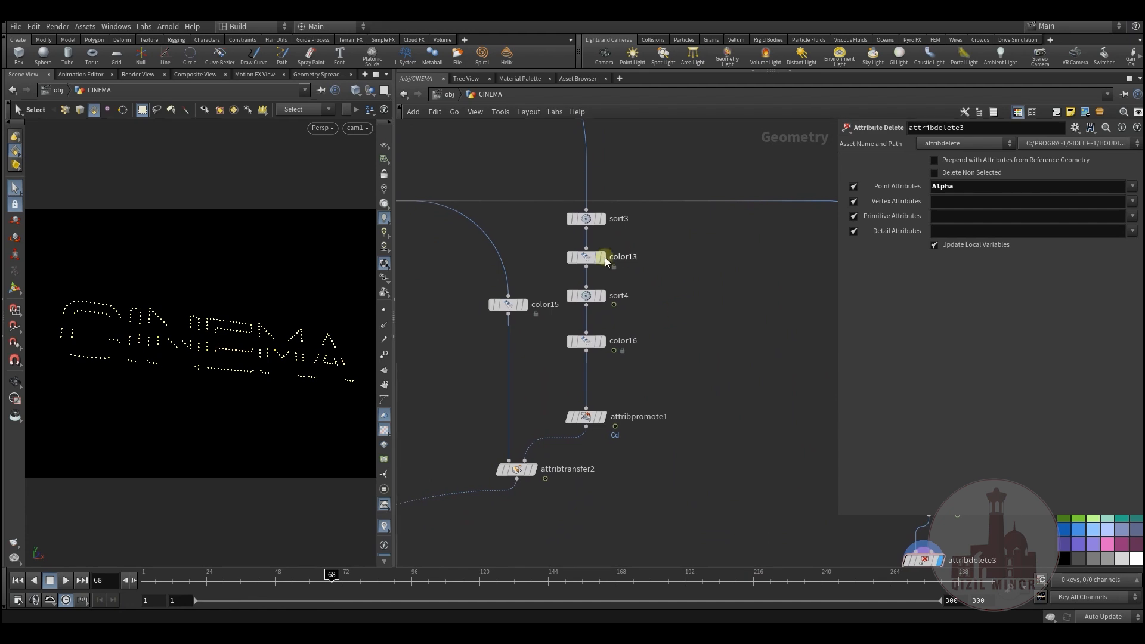
click(533, 469)
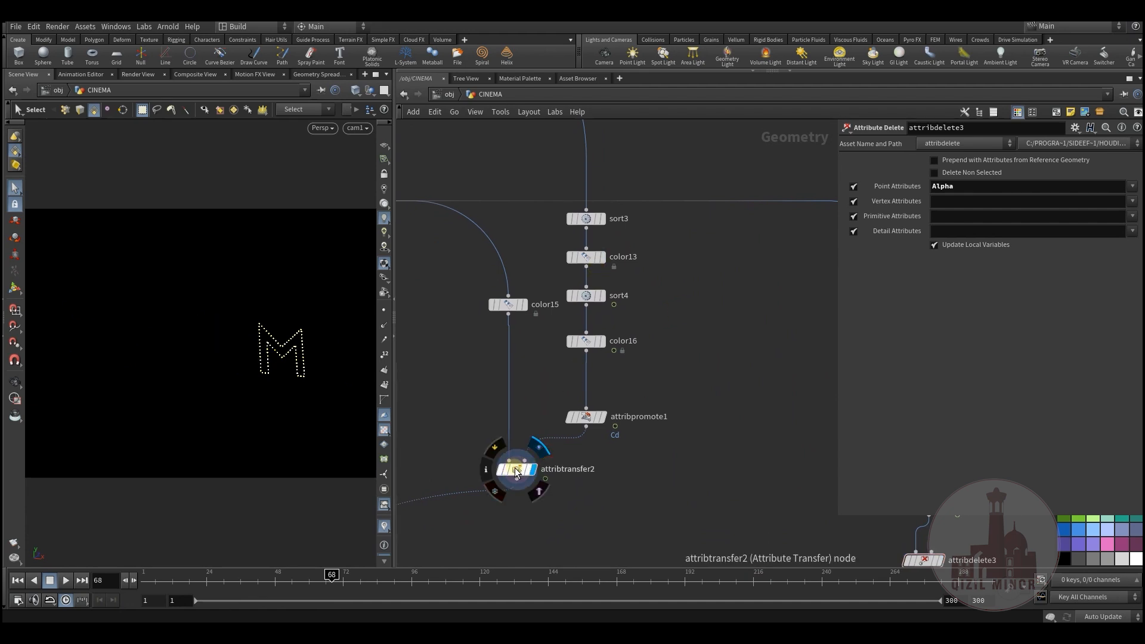
Step: Display sort3, color13 and sort4 in turn, reviewing their sorting, primitive colour and shift offset parameters
middle_drag(680, 282, 670, 322)
click(595, 260)
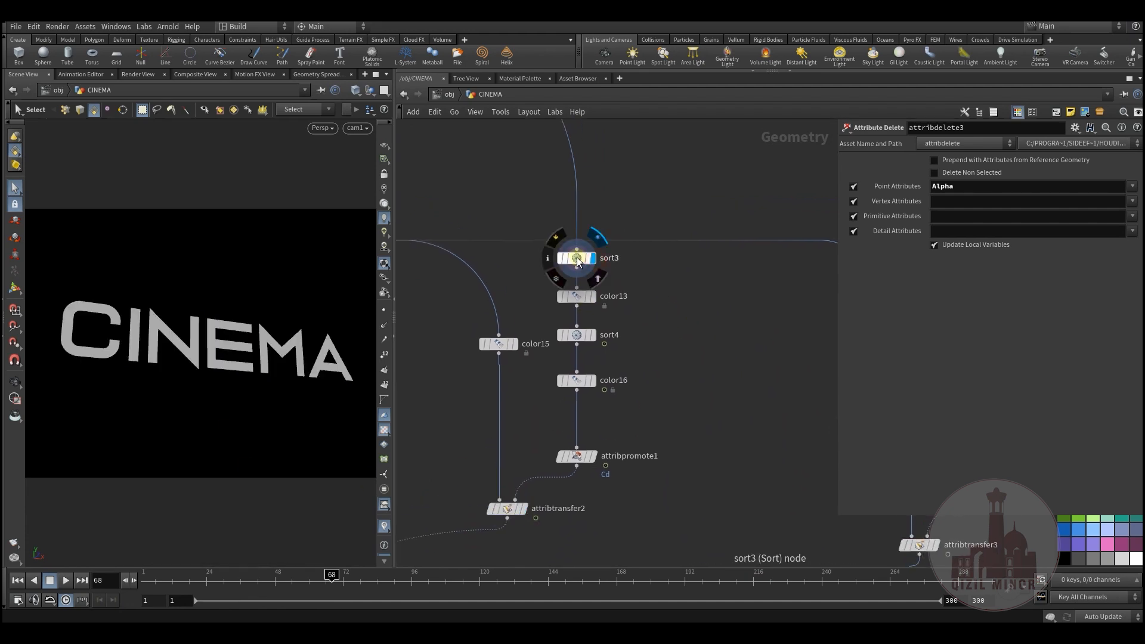
click(577, 258)
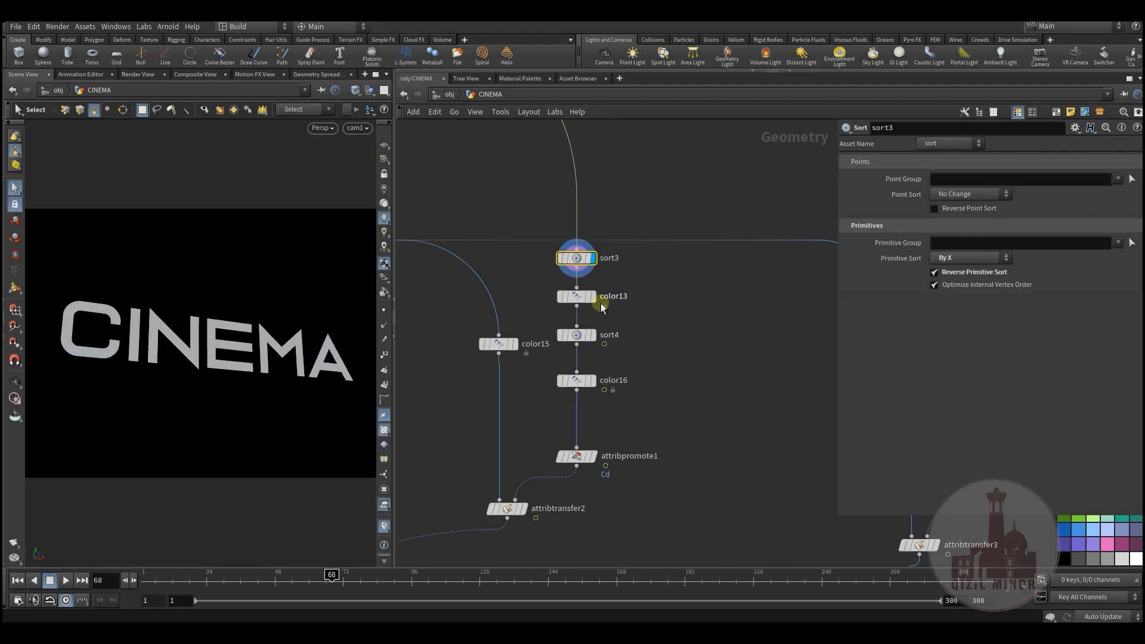
click(594, 296)
click(577, 296)
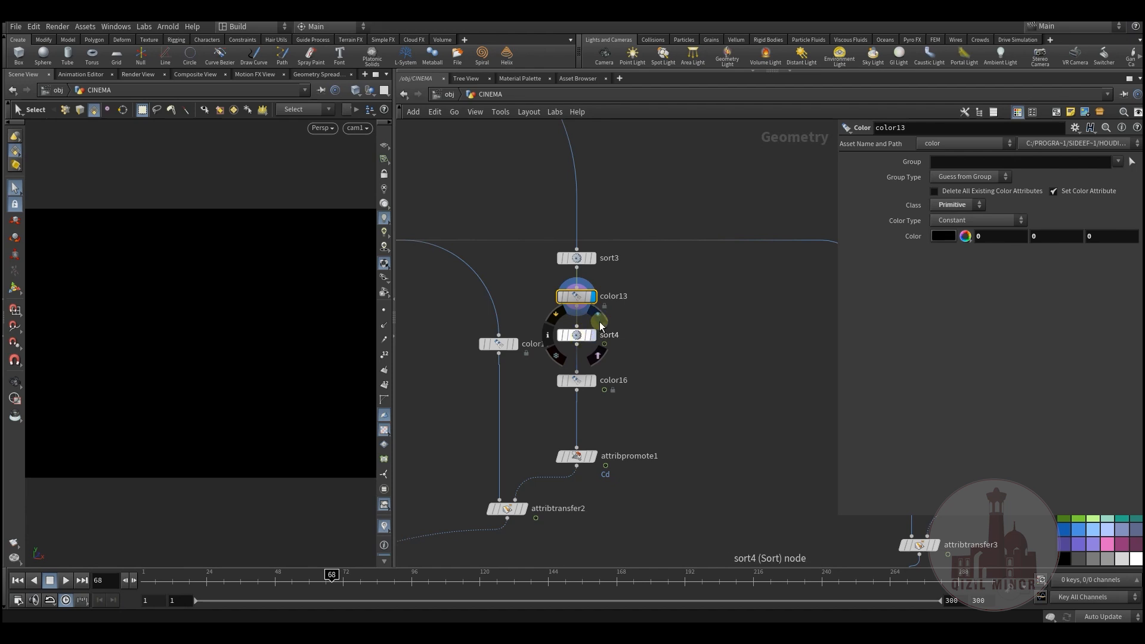
click(590, 334)
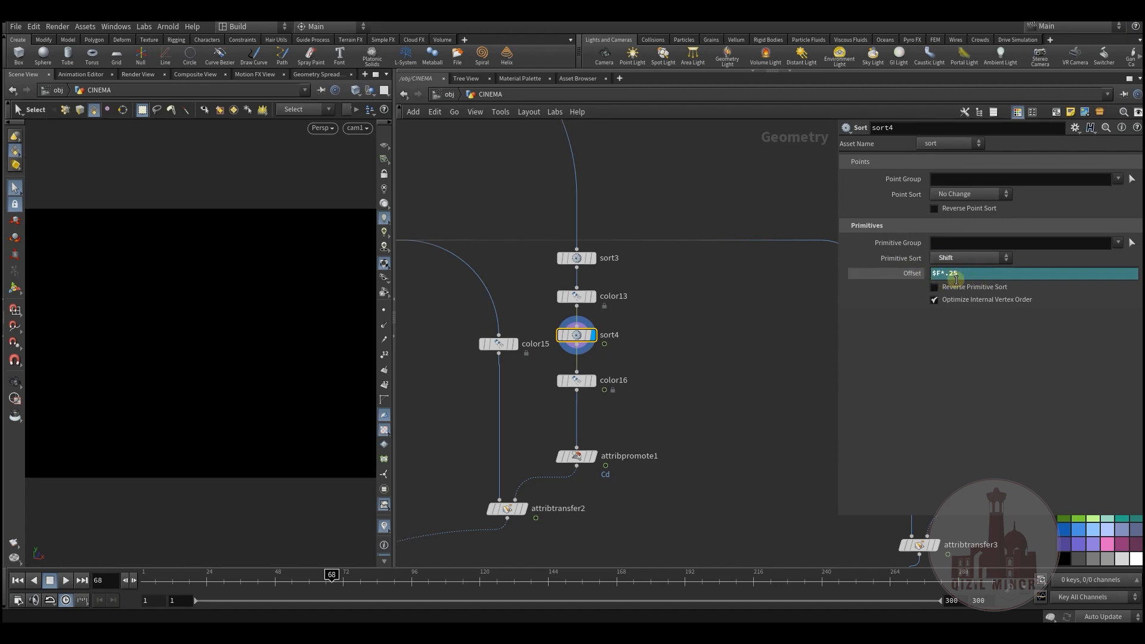
Step: Display color16 and review its group, compare sort4's shift offset, and scrub the timeline to frame 55
mouse_move(579, 382)
click(598, 363)
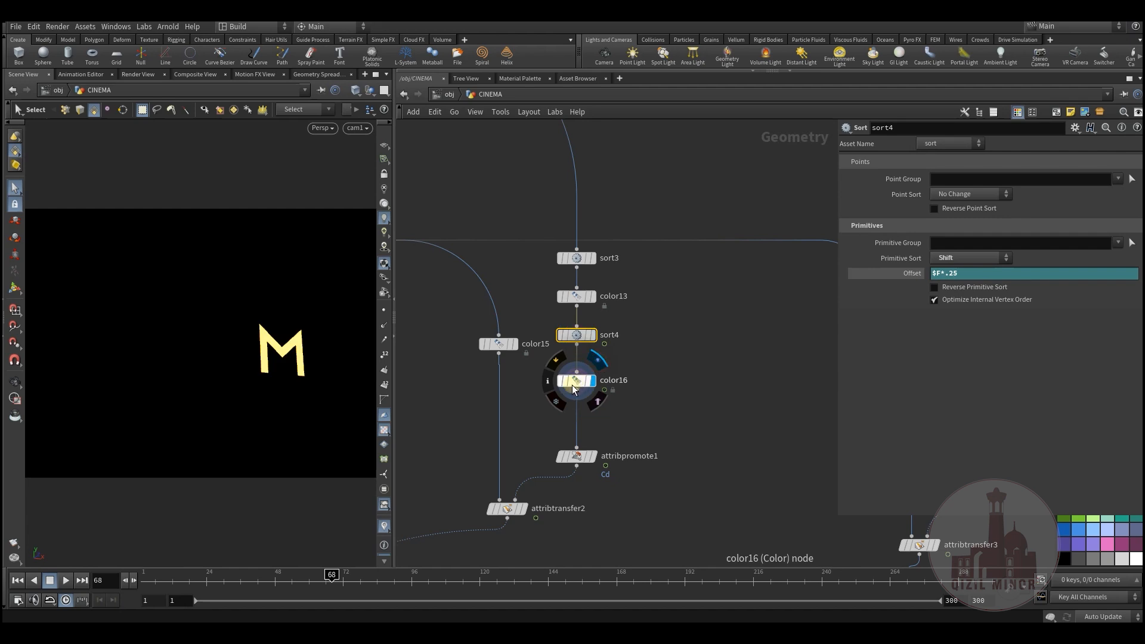
click(576, 380)
click(937, 161)
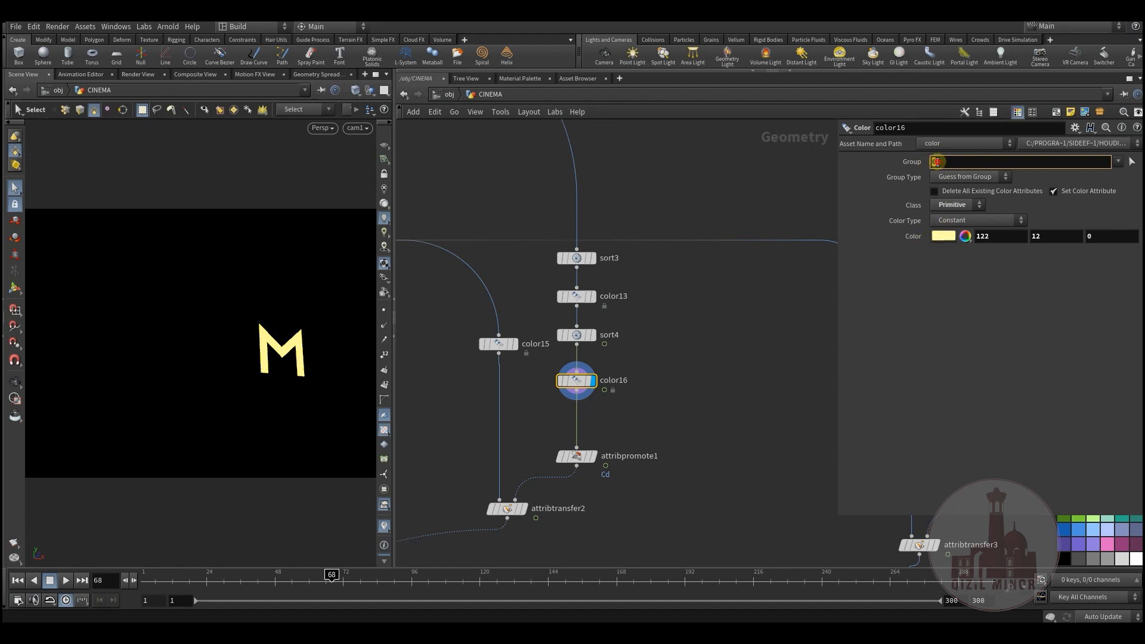
click(577, 334)
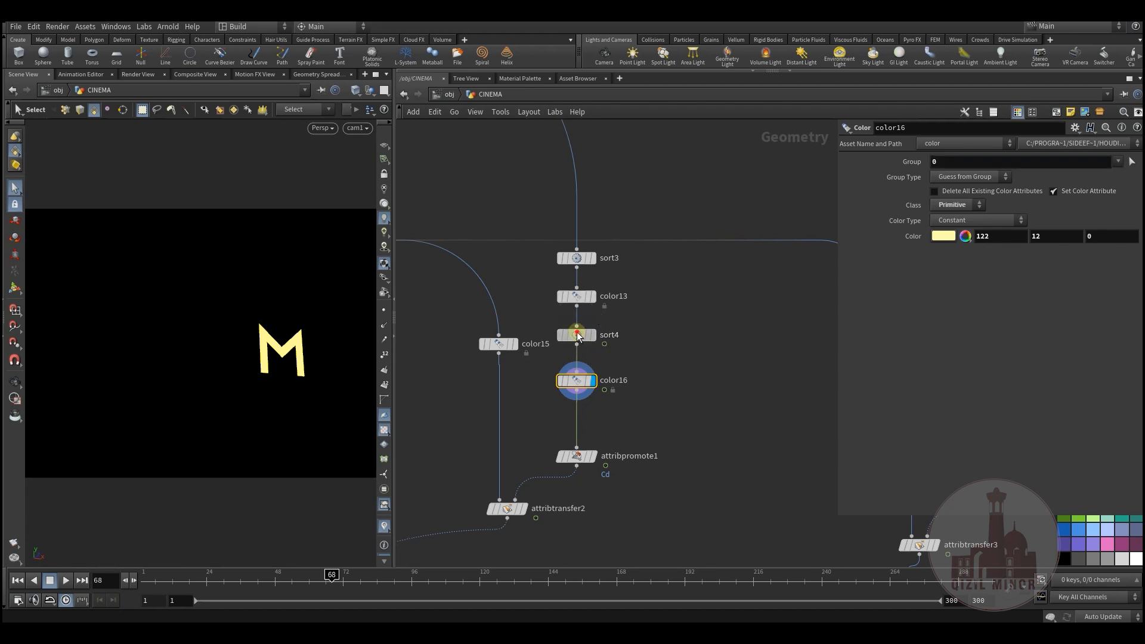
drag(179, 576, 295, 576)
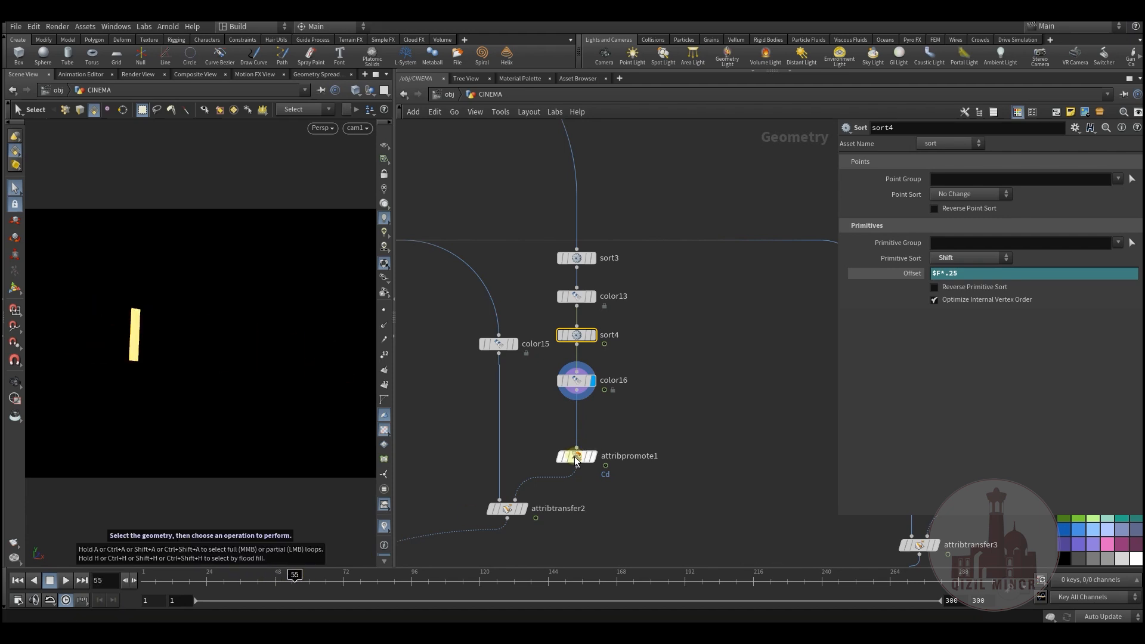
Step: Review attribpromote1's class conversion, display attribtransfer2, and scrub the timeline to frame 44 to preview the bulb letters
click(590, 455)
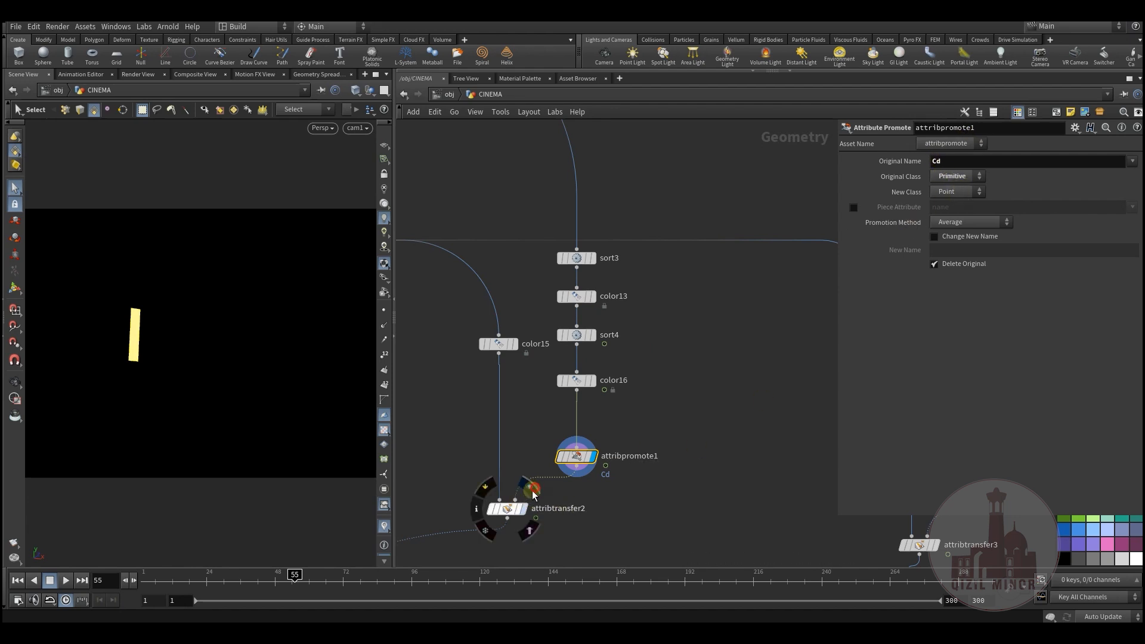
click(530, 496)
drag(221, 577, 263, 585)
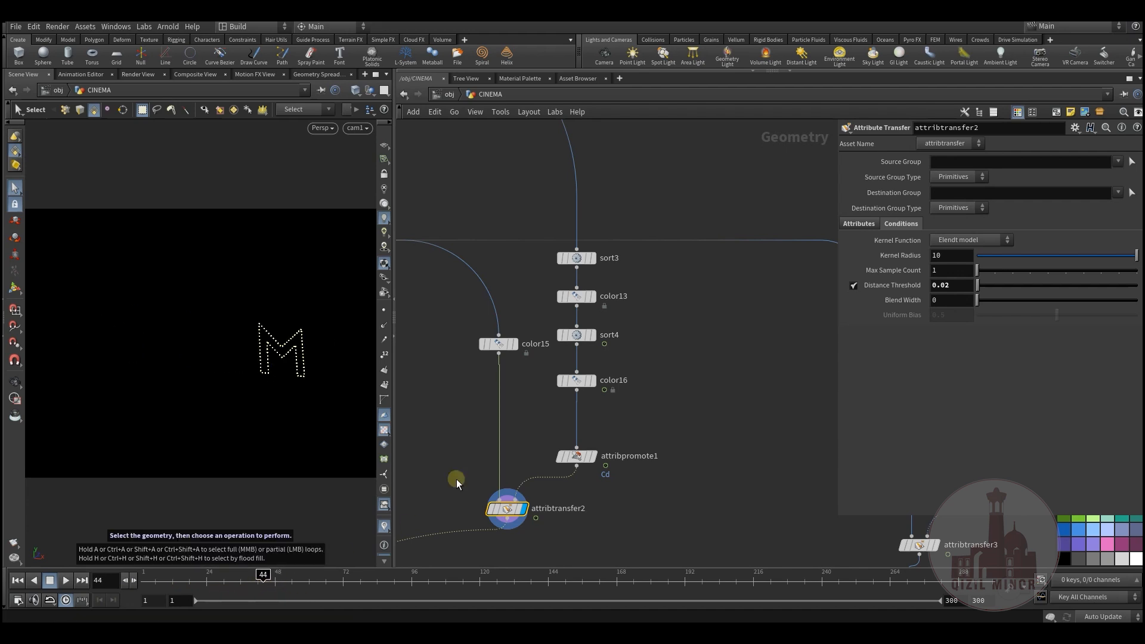
Step: Review color15's constant colour settings, display attribdelete3 in the viewport, and scrub the timeline to frame 47
click(499, 345)
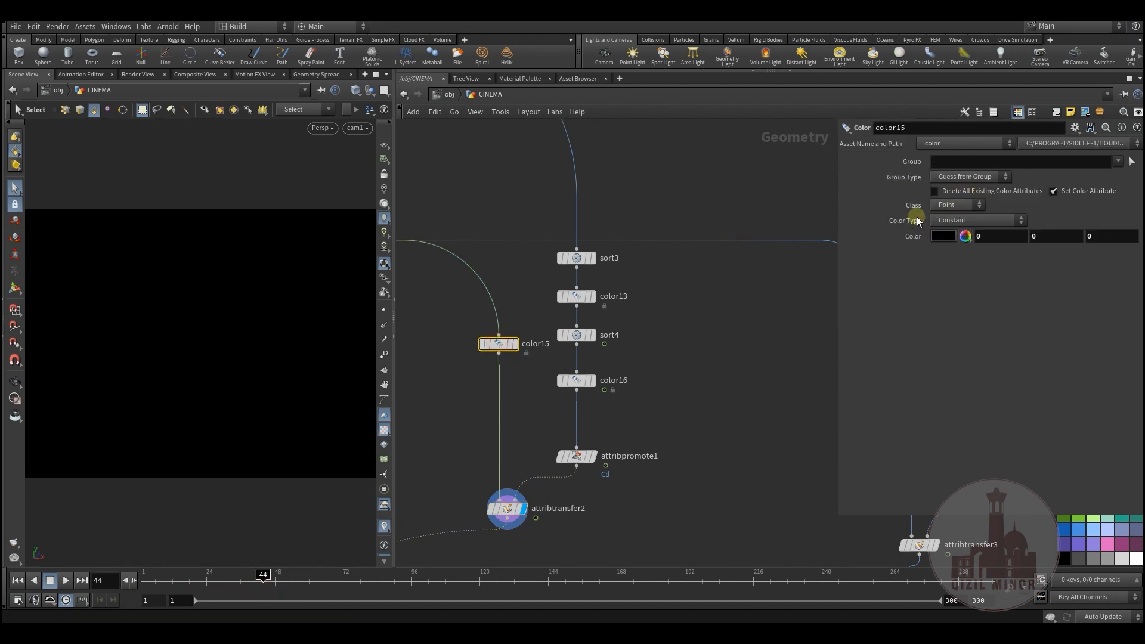
middle_drag(730, 415, 664, 469)
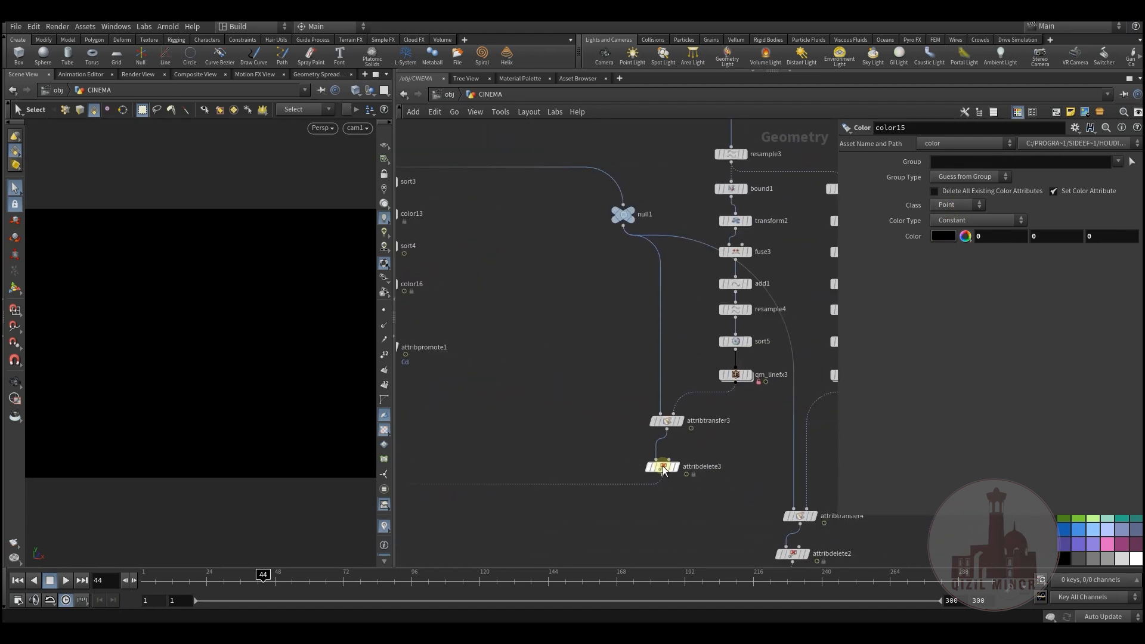
click(663, 468)
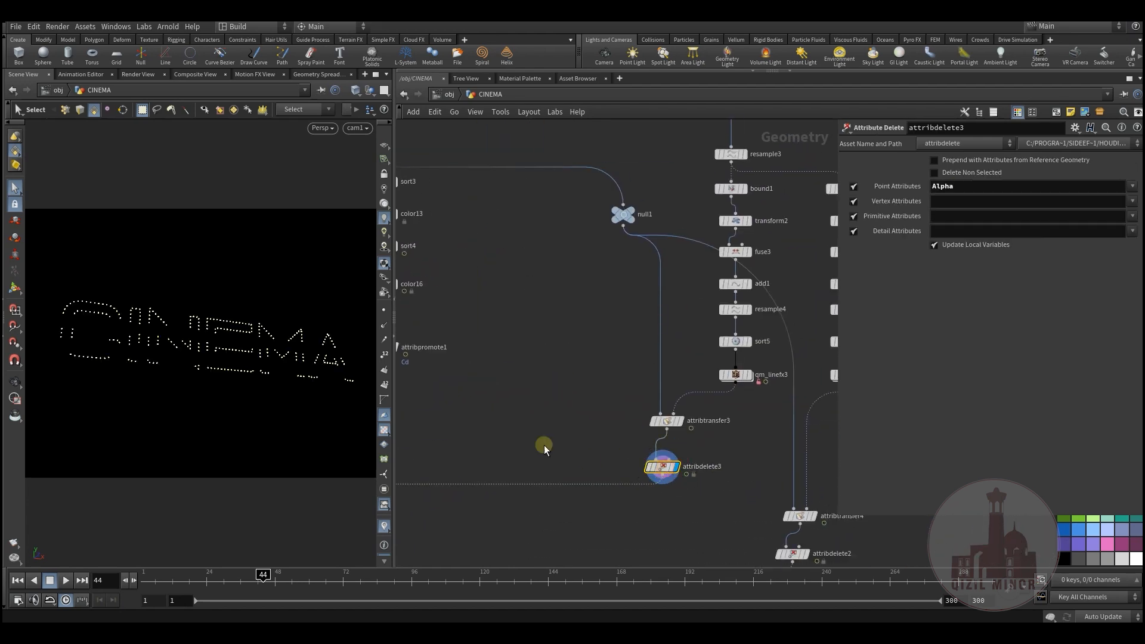
drag(233, 582, 273, 581)
Step: Display resample3, bound1 and transform2 in turn, reviewing their segment count, bounding box and scale parameters
middle_drag(705, 170, 603, 276)
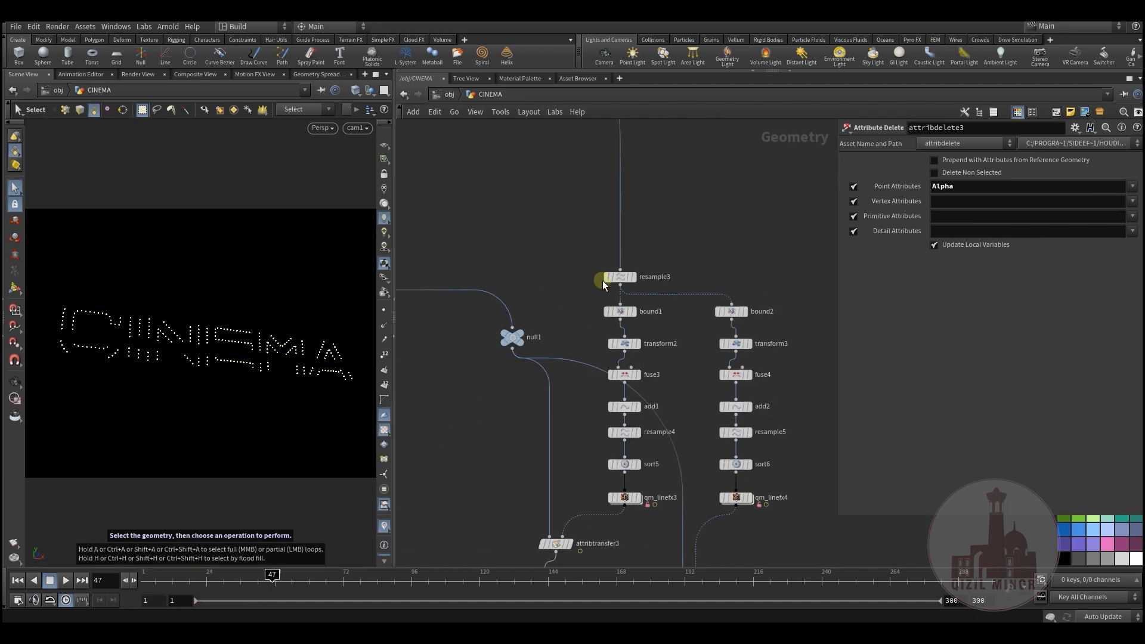
click(642, 264)
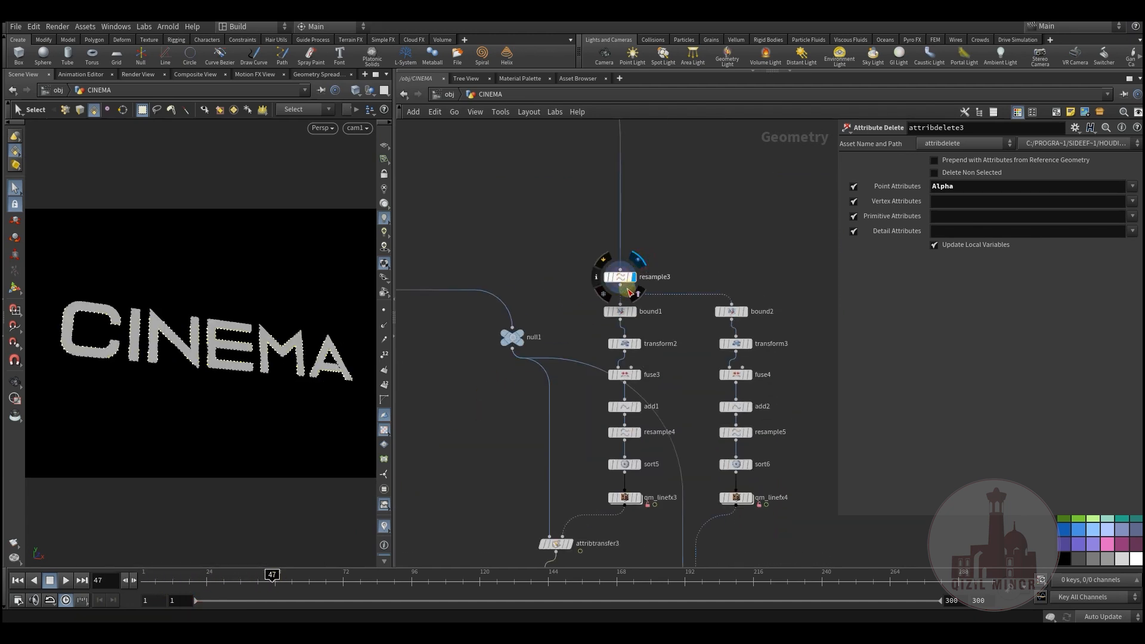
click(620, 276)
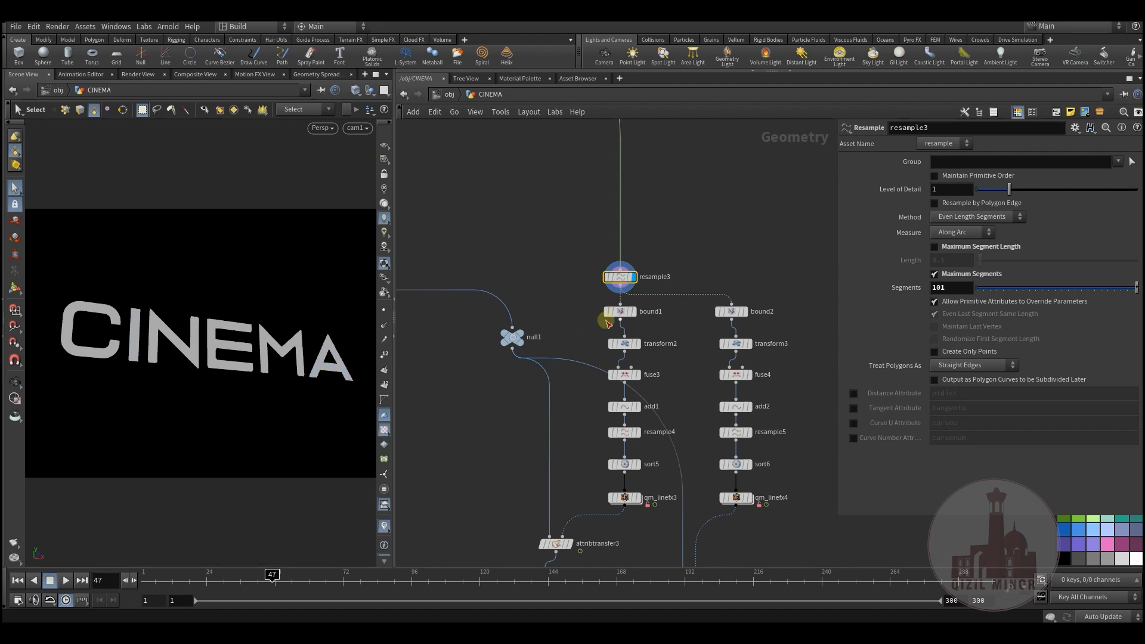
click(639, 294)
click(623, 313)
mouse_move(624, 345)
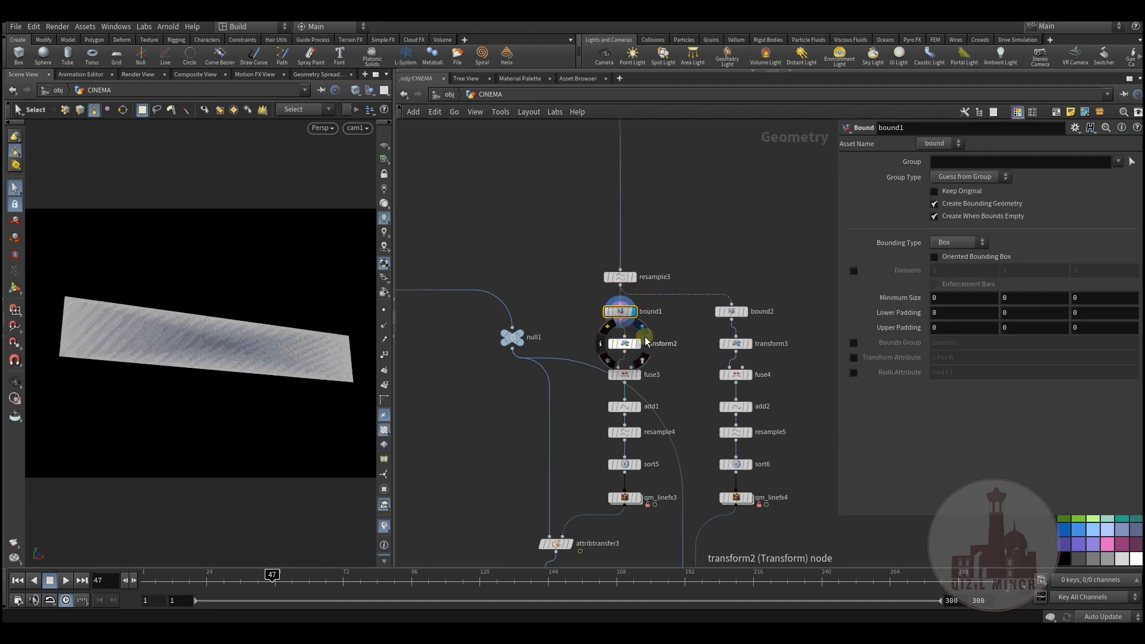
click(642, 328)
click(624, 344)
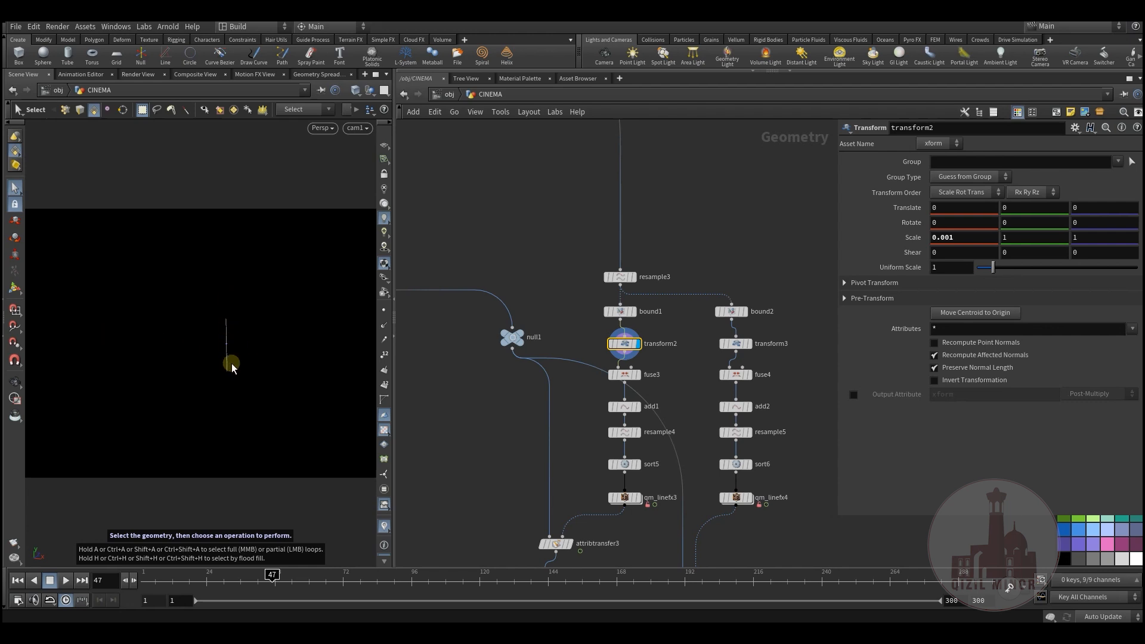
Step: Display fuse3, add1, resample4 and sort5 in turn, reviewing how the vertical guide line is built and sorted
click(644, 368)
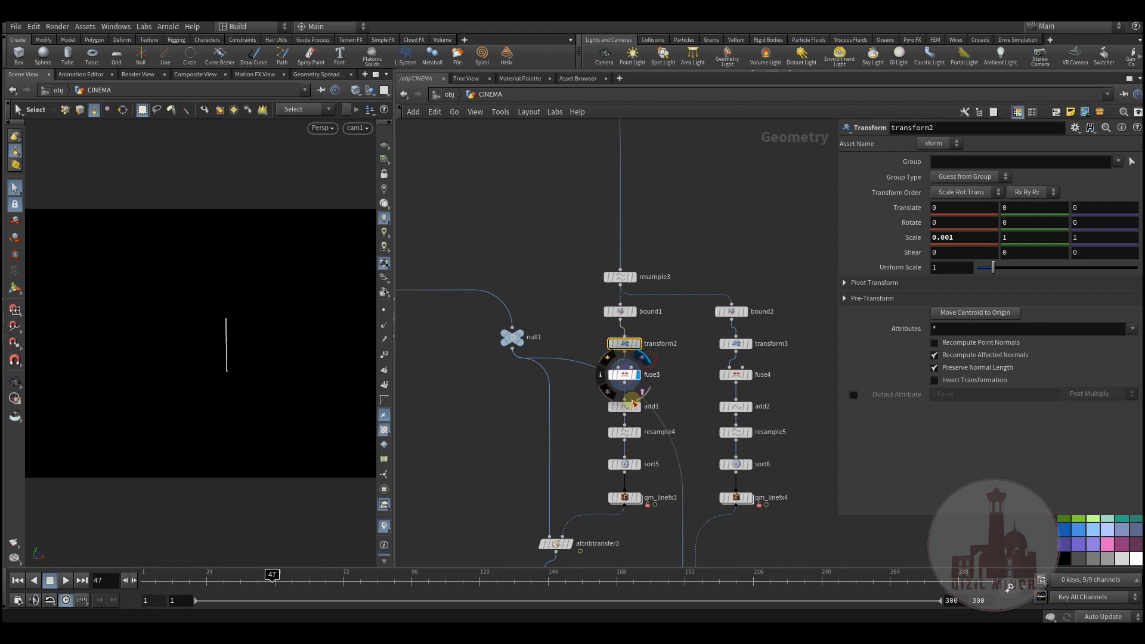
click(636, 406)
click(623, 407)
middle_drag(585, 429, 586, 384)
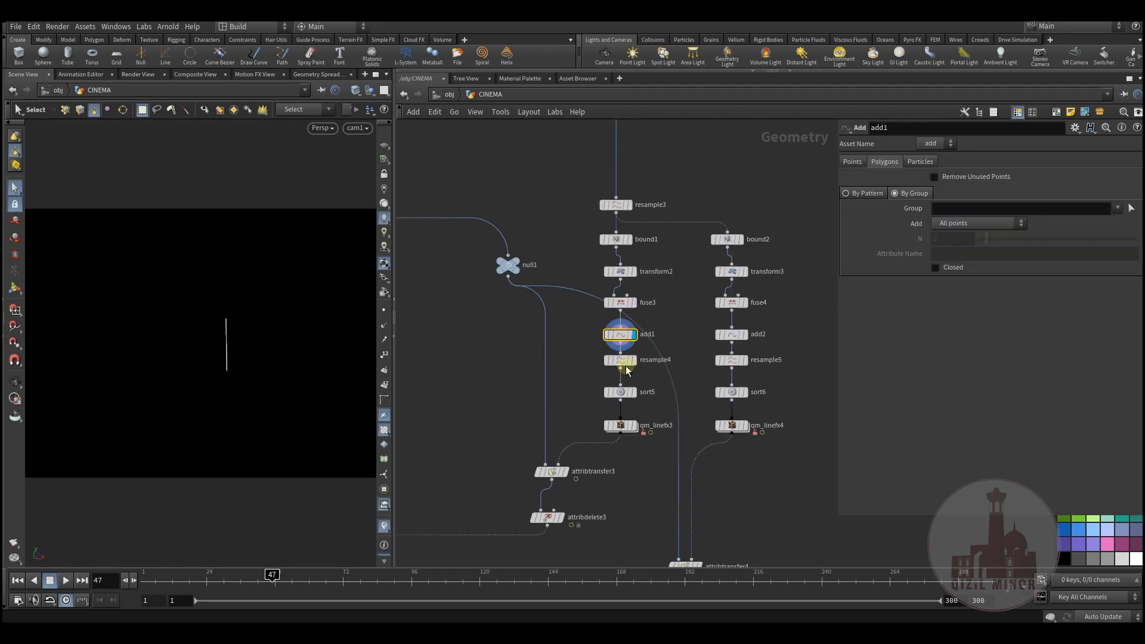
click(626, 370)
click(621, 360)
click(642, 382)
click(621, 392)
Step: Display qm_linefx3, review its line ramp and speed, and scrub the timeline to frame 43 to preview the moving line segments
scroll(565, 396, down, 2)
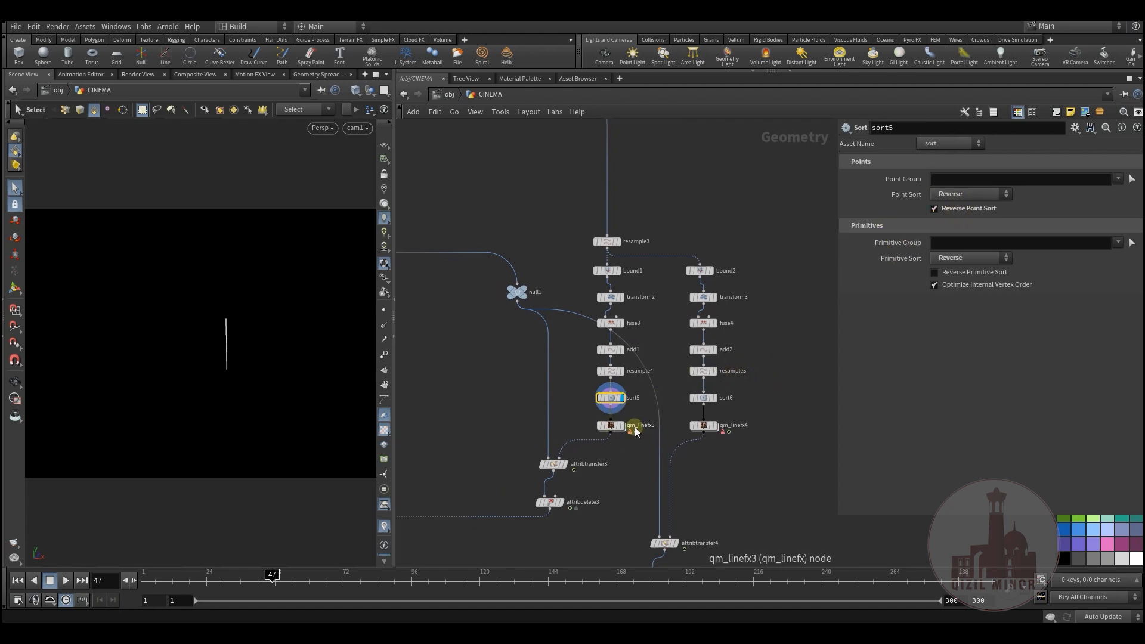
scroll(623, 417, up, 3)
mouse_move(605, 382)
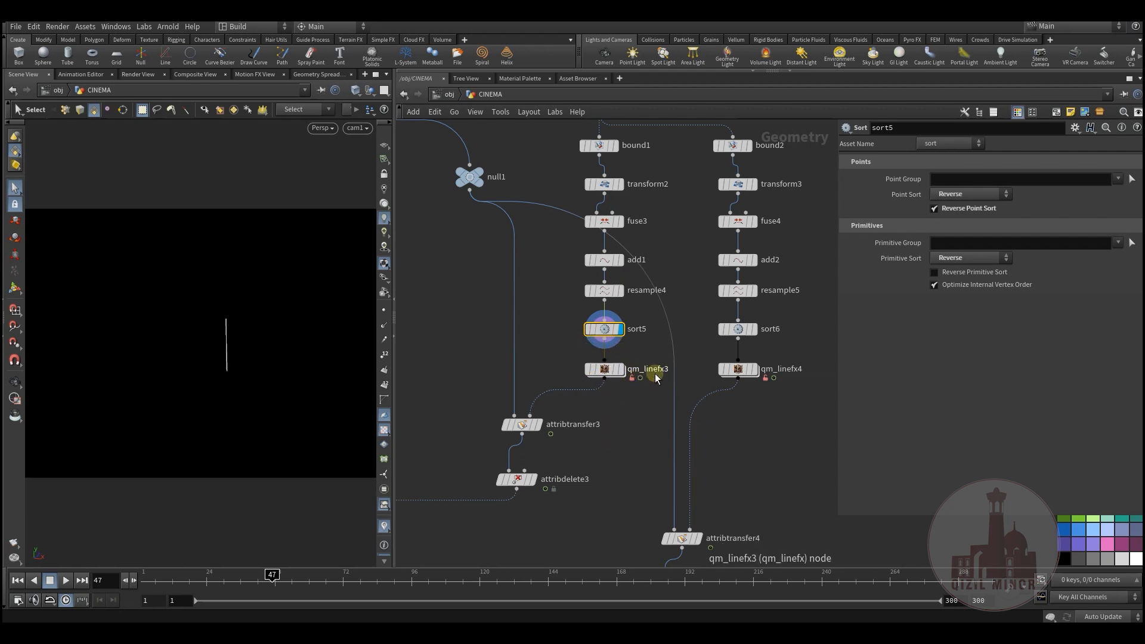
click(603, 373)
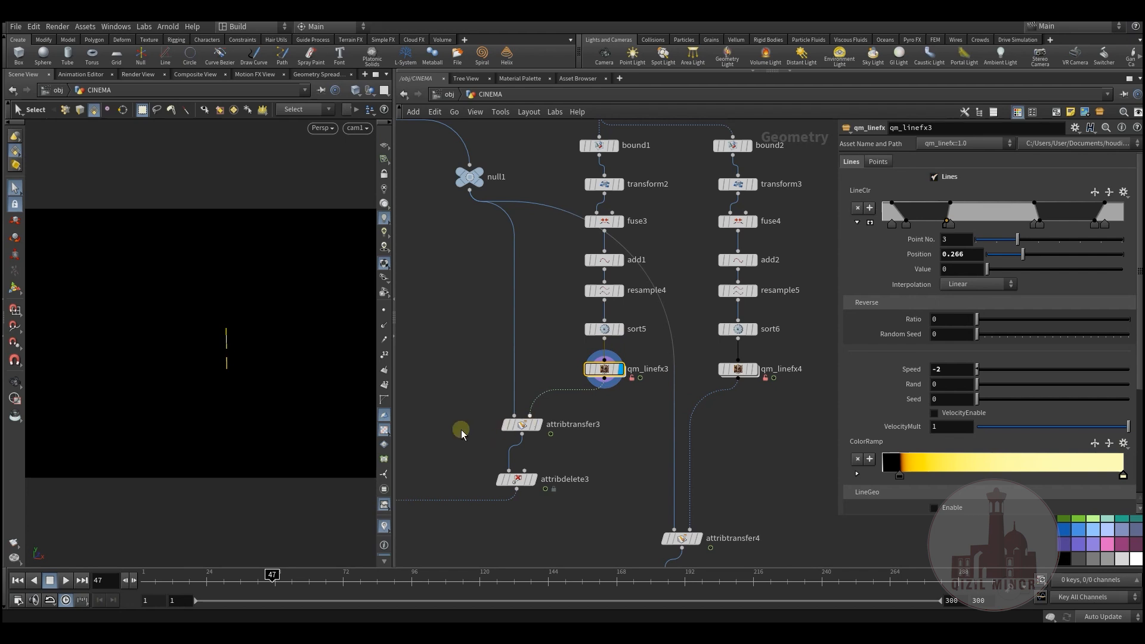
drag(242, 581, 152, 585)
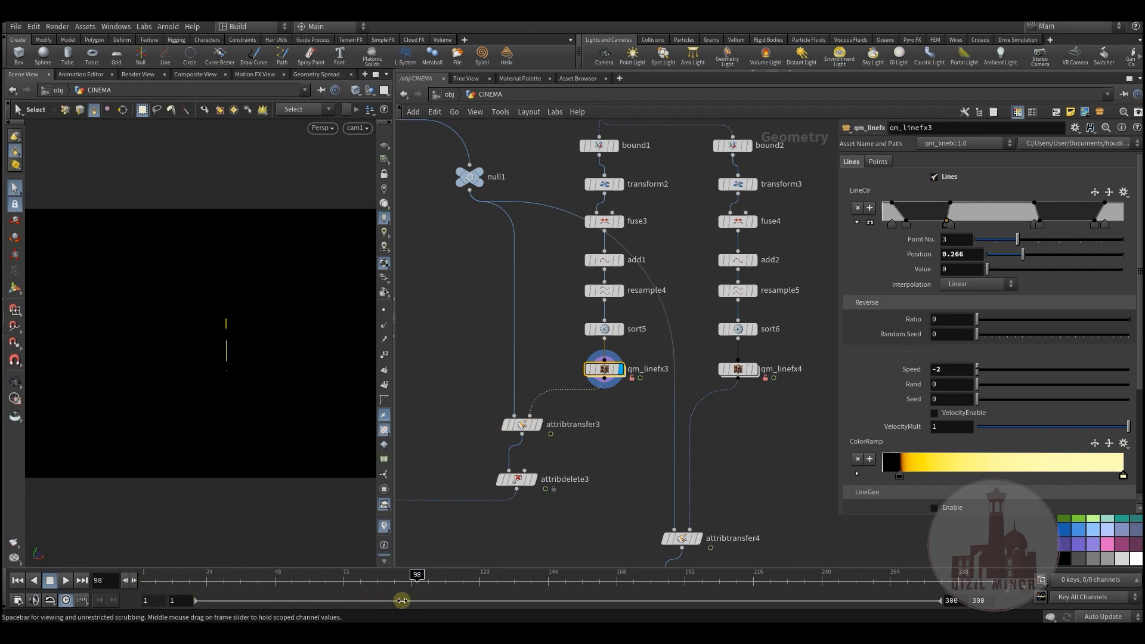
drag(402, 600, 338, 599)
mouse_move(266, 598)
mouse_down()
mouse_move(162, 583)
mouse_move(260, 588)
mouse_up()
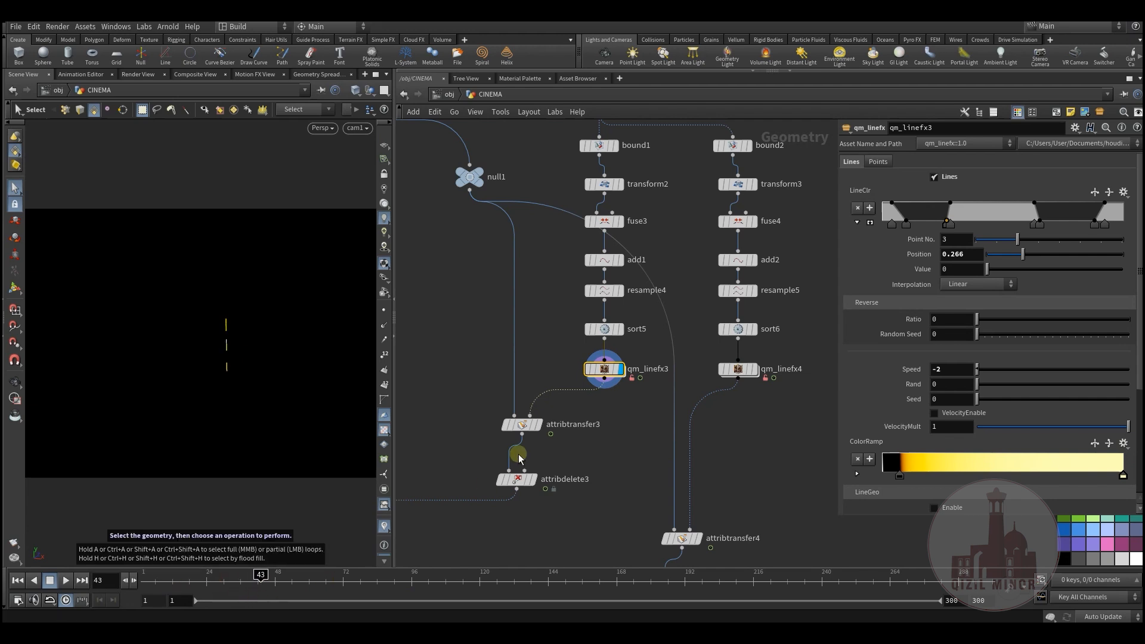
Step: Display attribtransfer3 and scrub to frame 65, and display attribdelete3 and scrub to frame 58, to preview the vertical light sweep
click(549, 413)
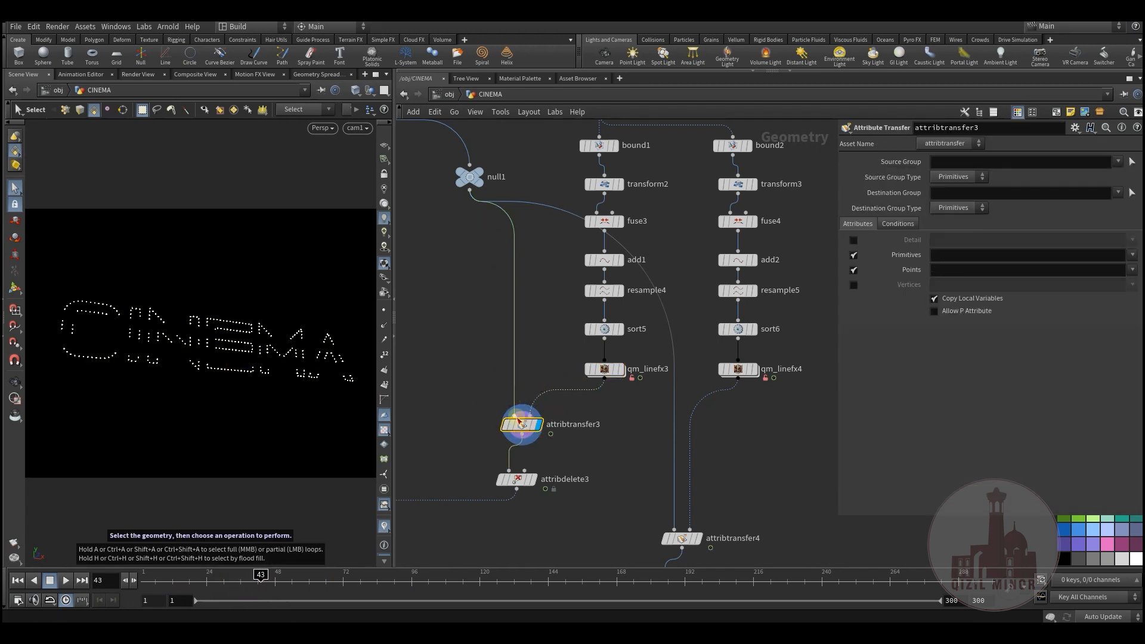
drag(222, 579, 323, 578)
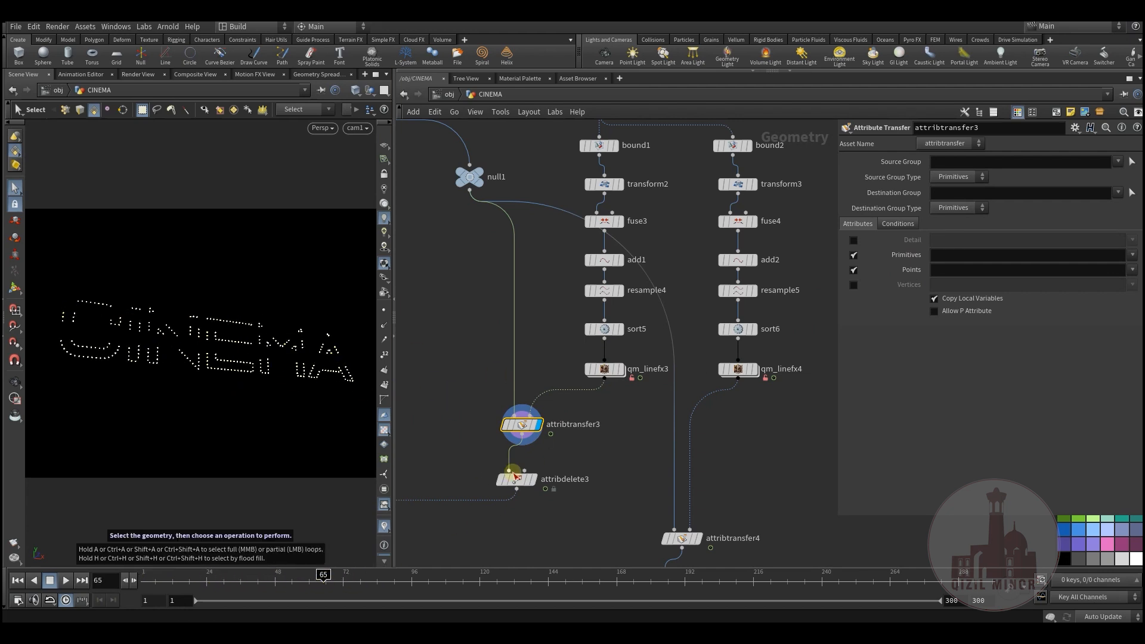
click(517, 479)
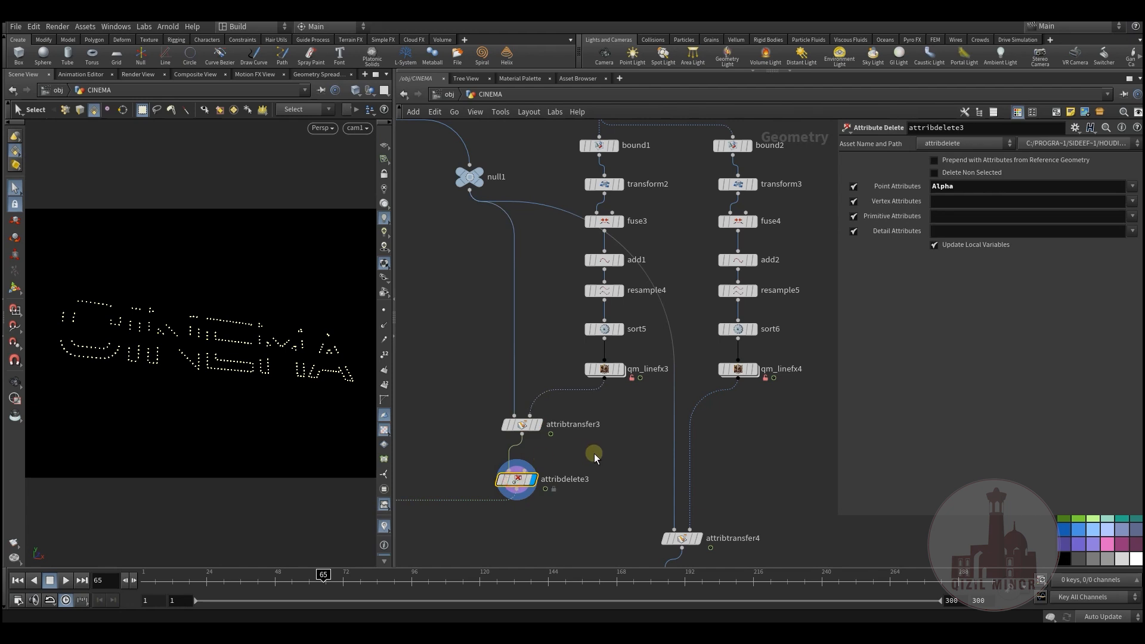
middle_drag(594, 453, 554, 393)
drag(273, 579, 320, 589)
Step: Display attribdelete2 at the end of the second bound branch and scrub the timeline to frame 40
middle_drag(533, 413, 459, 496)
middle_drag(594, 539, 615, 451)
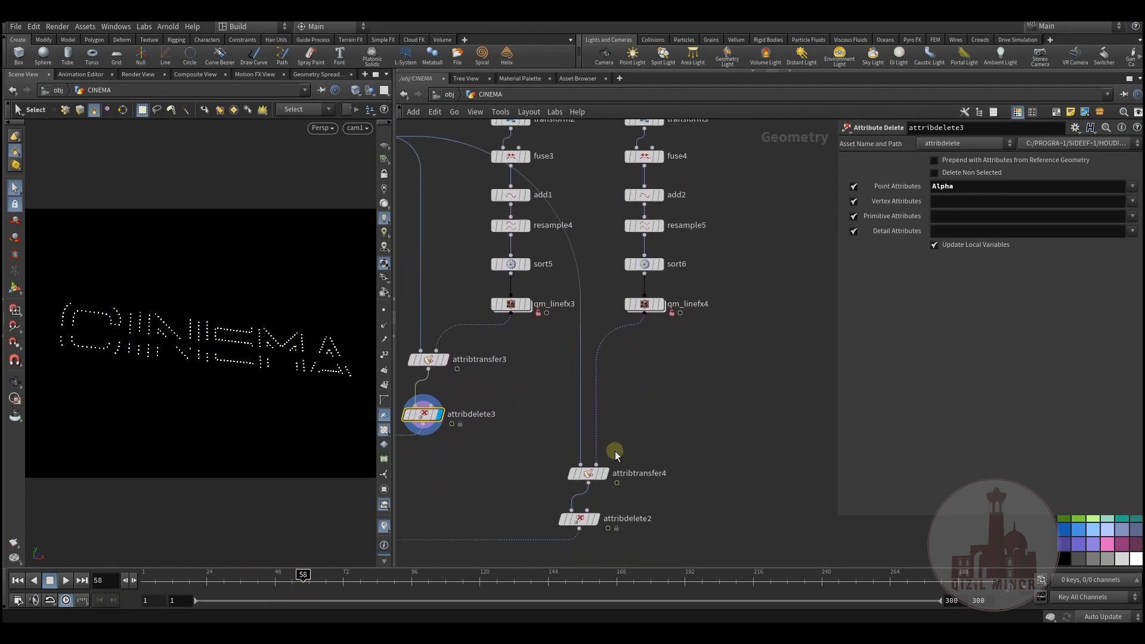
click(584, 520)
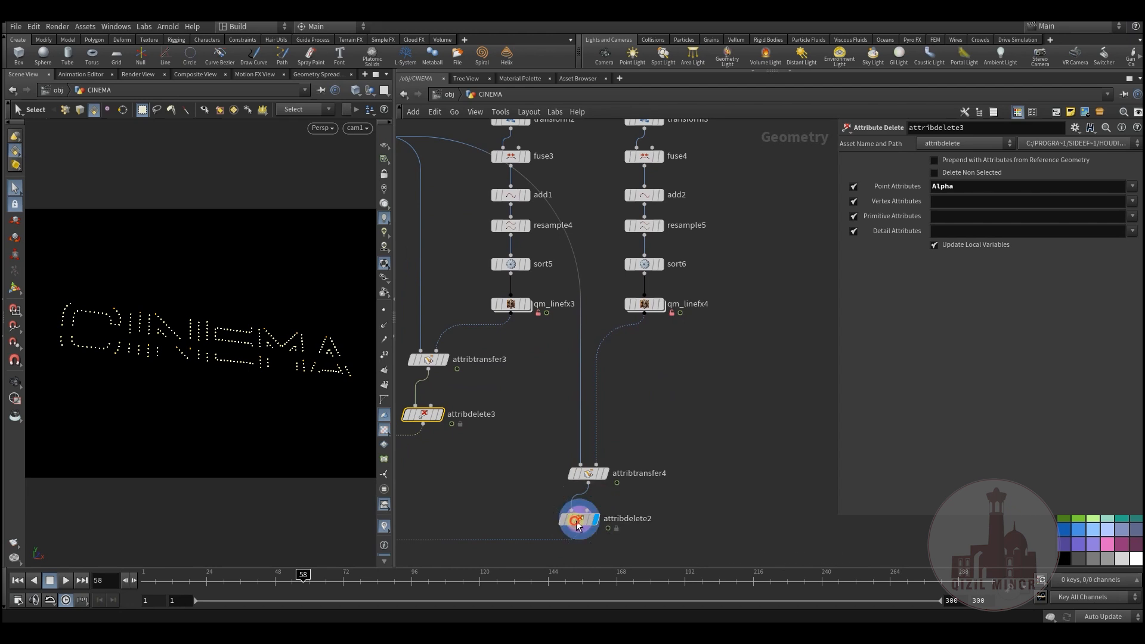
drag(151, 580, 251, 579)
Step: Display bound2, transform3 and resample5 in turn, reviewing the bounding box, Y scale and maximum segments of the horizontal guide line
middle_drag(631, 435, 583, 532)
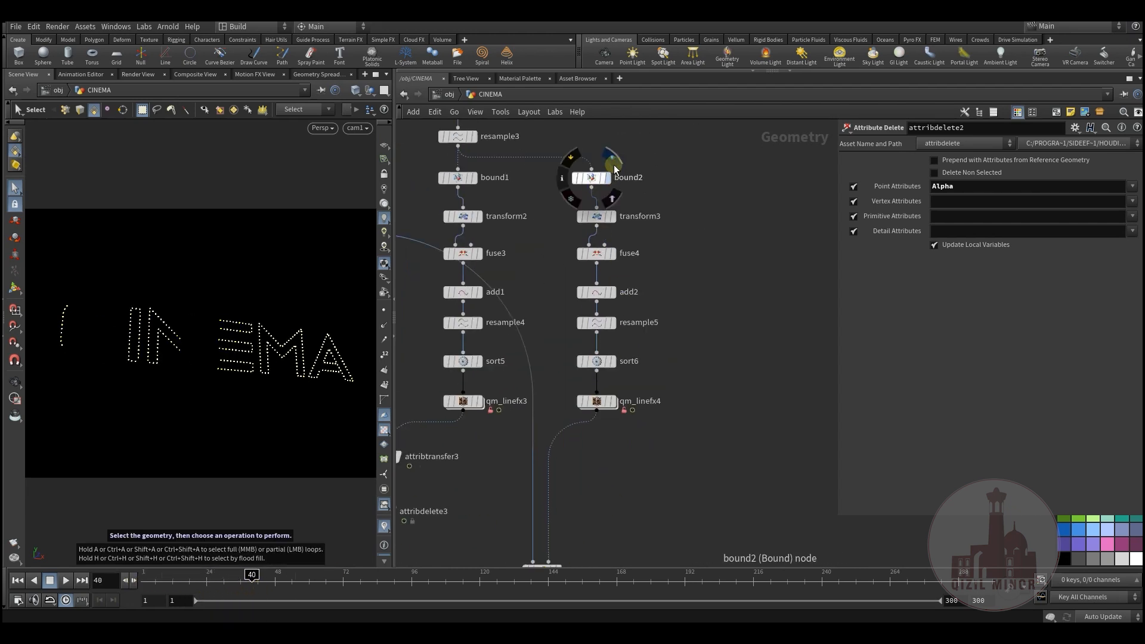
click(599, 177)
click(596, 178)
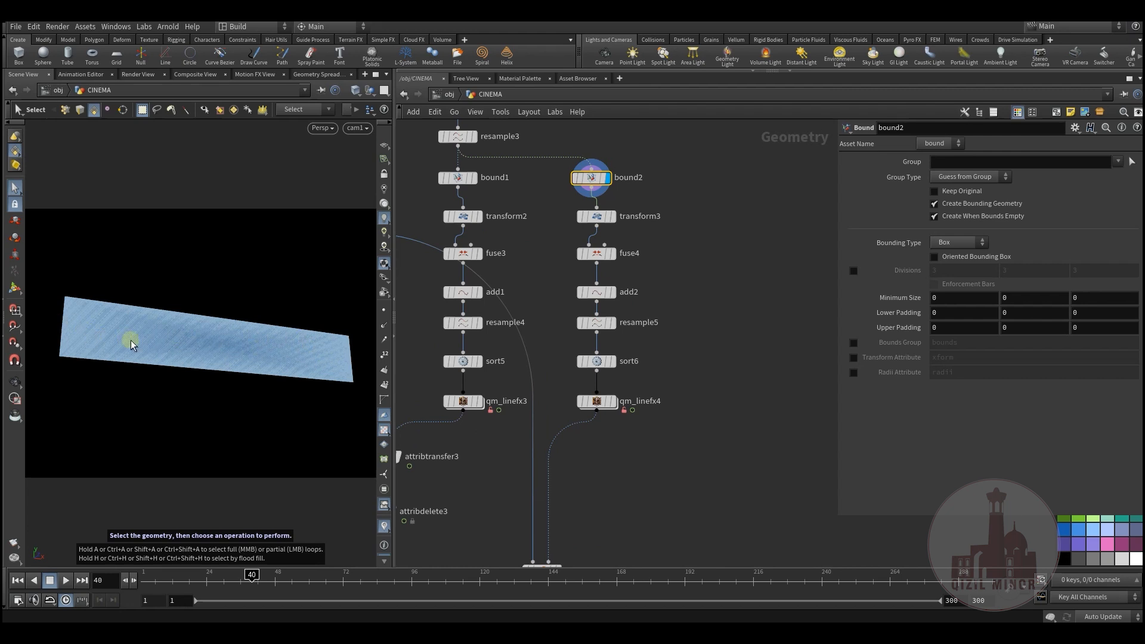
click(612, 216)
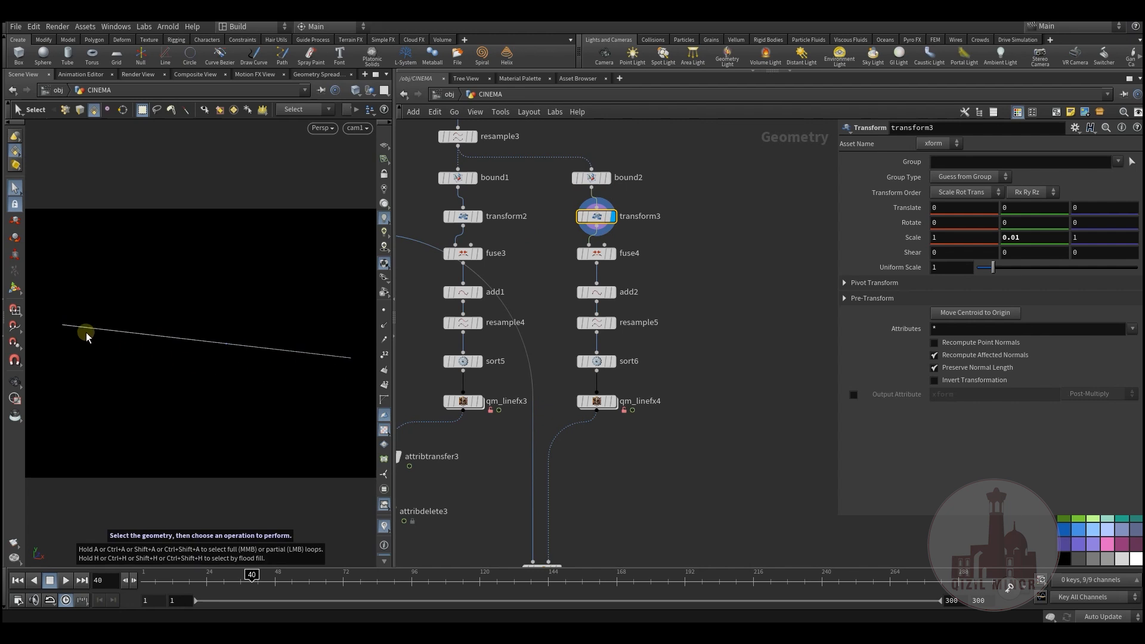
click(596, 326)
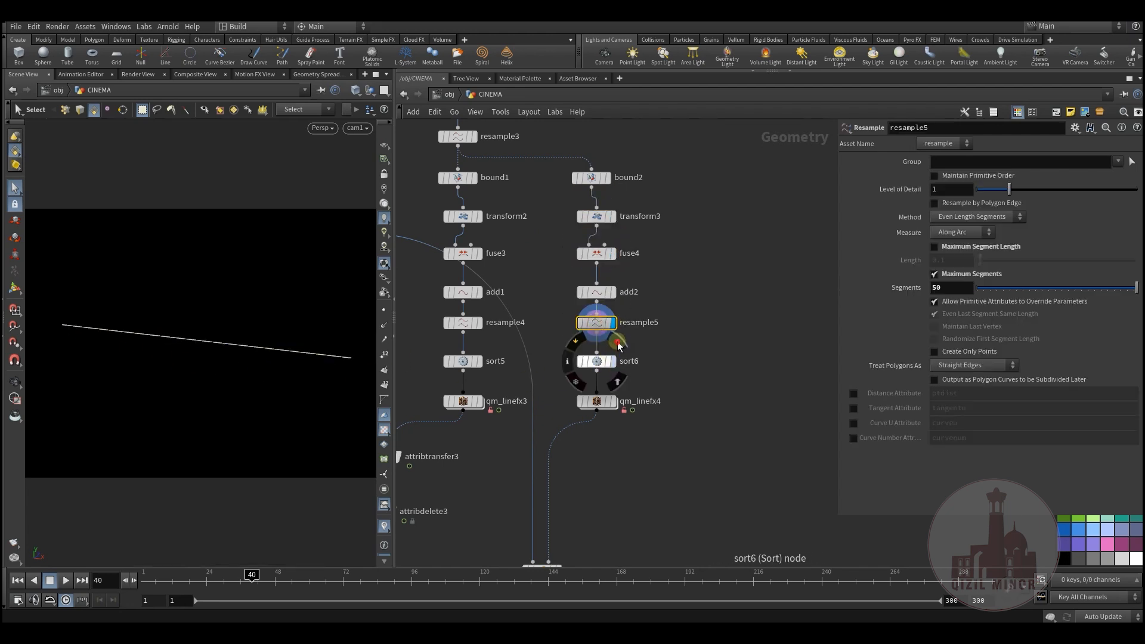
Step: Display qm_linefx4, review its line ramp and speed, and scrub the timeline to frame 63
click(610, 401)
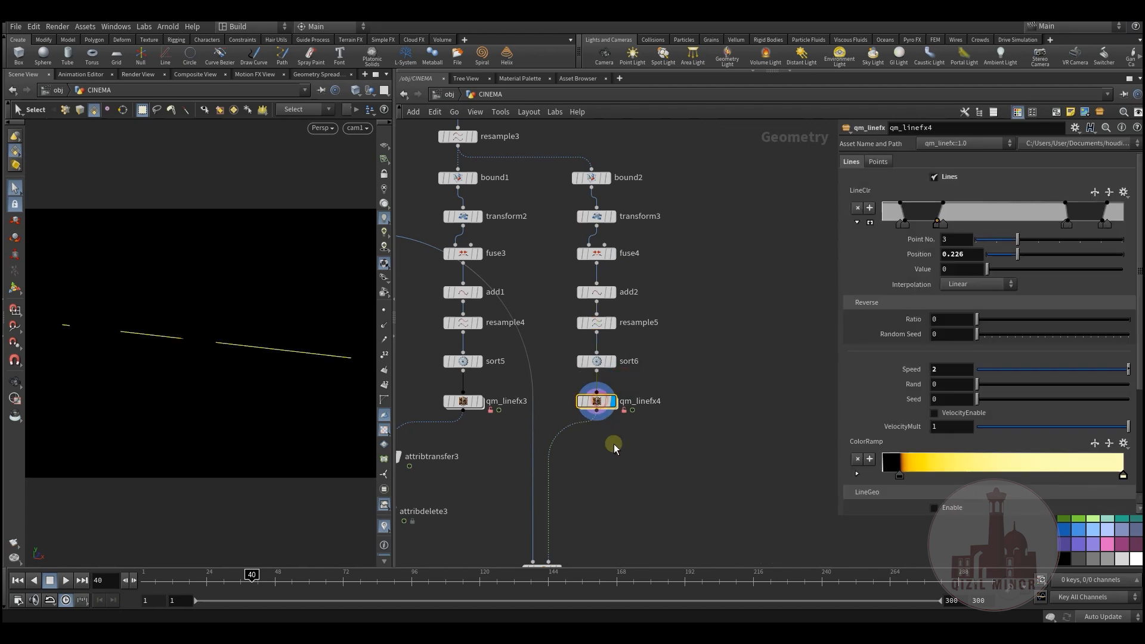
middle_drag(661, 478, 616, 381)
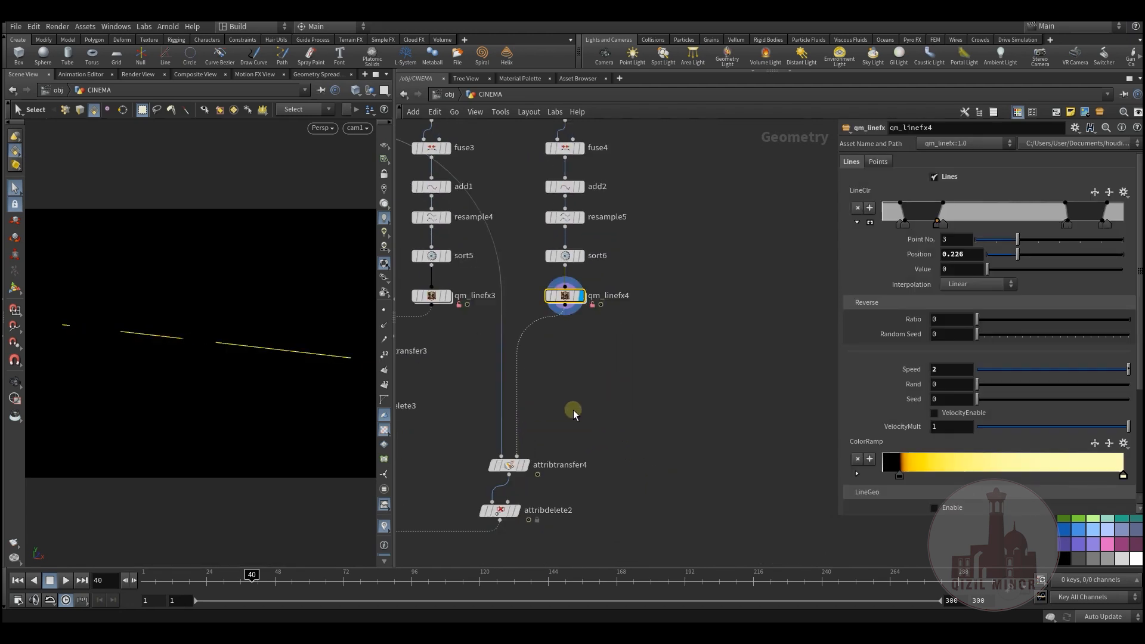
drag(226, 578, 318, 578)
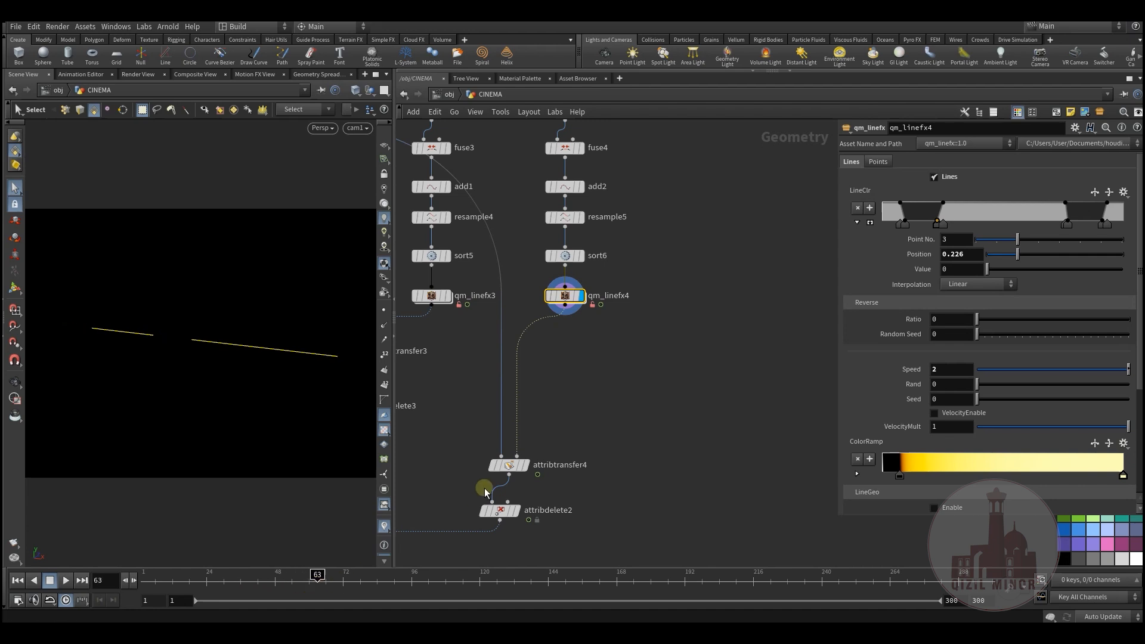
Step: Display attribtransfer4 and attribdelete2 in turn, and scrub the timeline to frame 50 to preview the horizontal light sweep
mouse_move(510, 470)
click(540, 446)
mouse_move(521, 490)
click(542, 471)
click(517, 484)
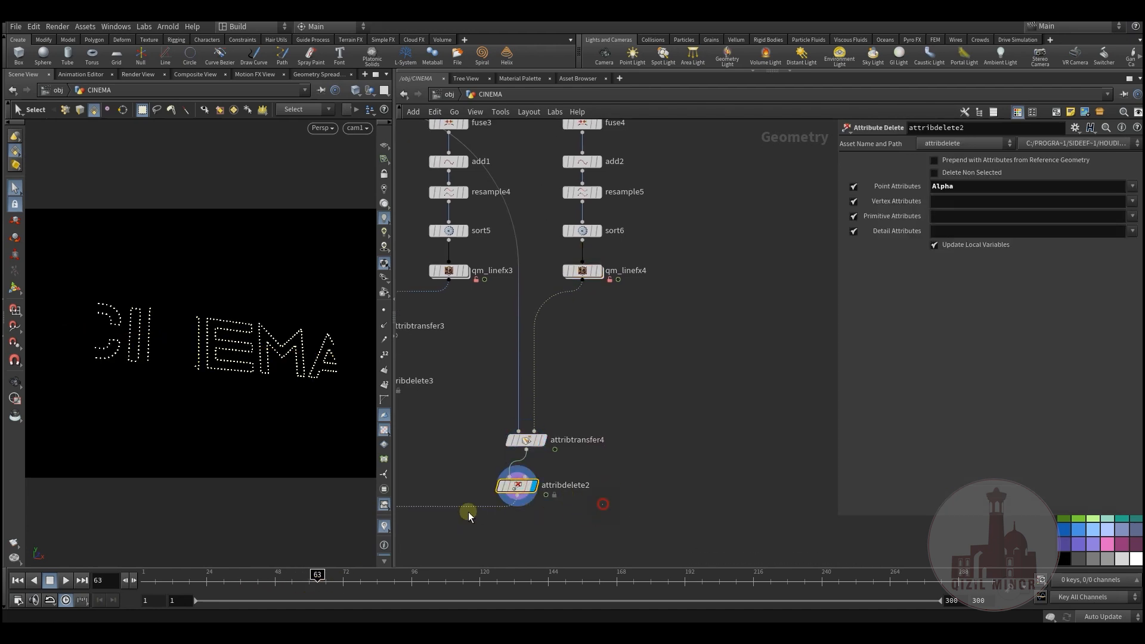
drag(191, 578, 280, 575)
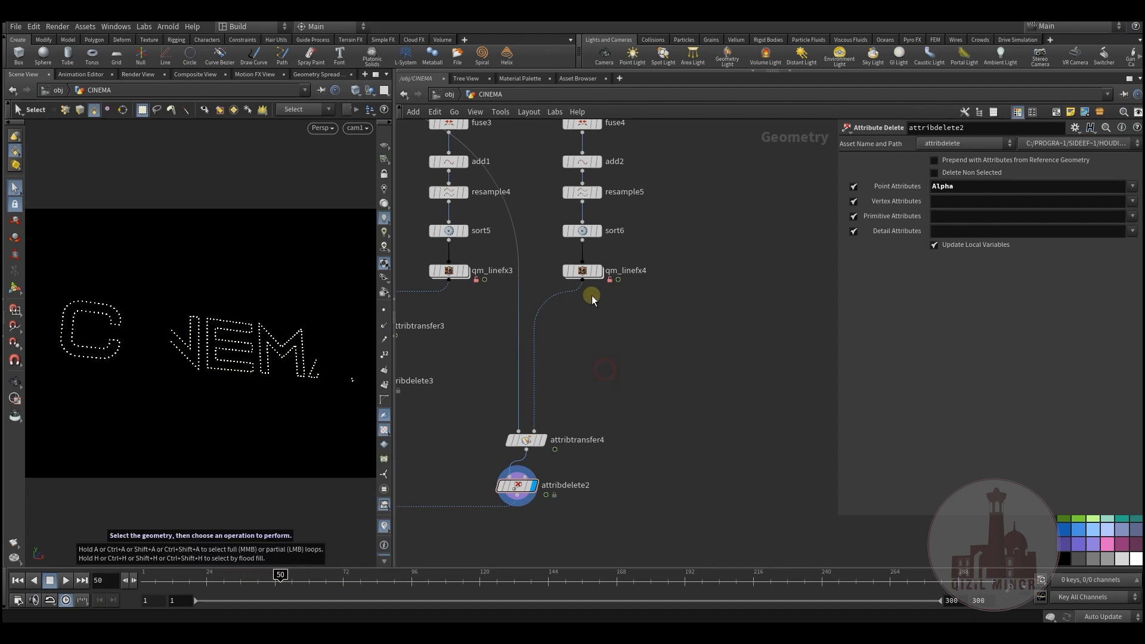
Step: Set qm_linefx4's Speed to 0.819 and play back the animation to preview the horizontal sweep across the bulb letters
click(583, 272)
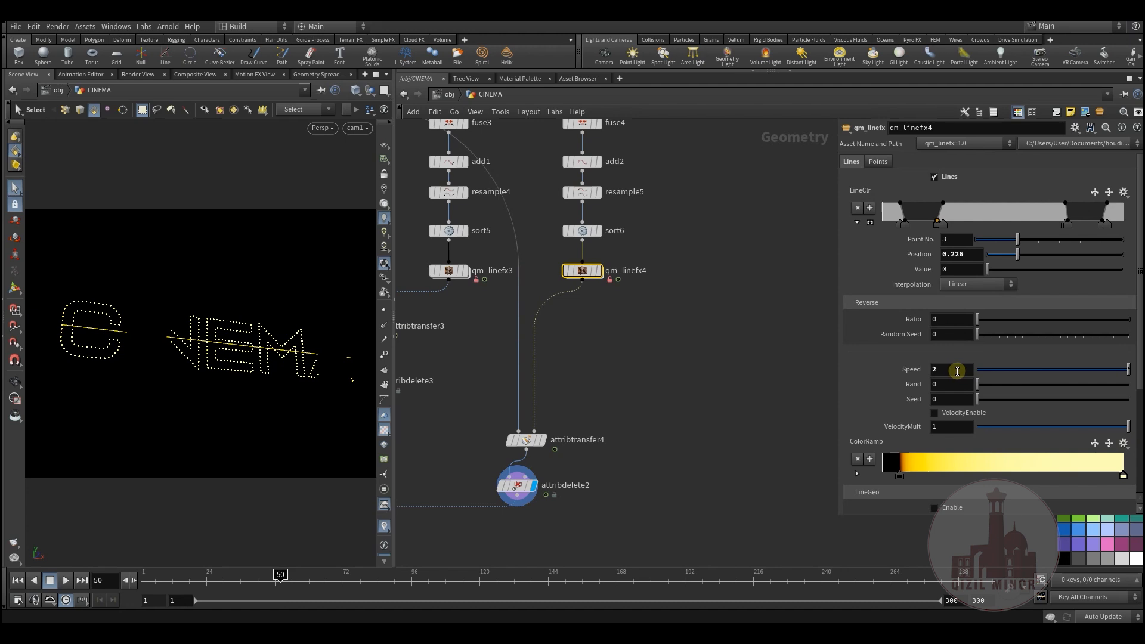
drag(1049, 370, 1101, 376)
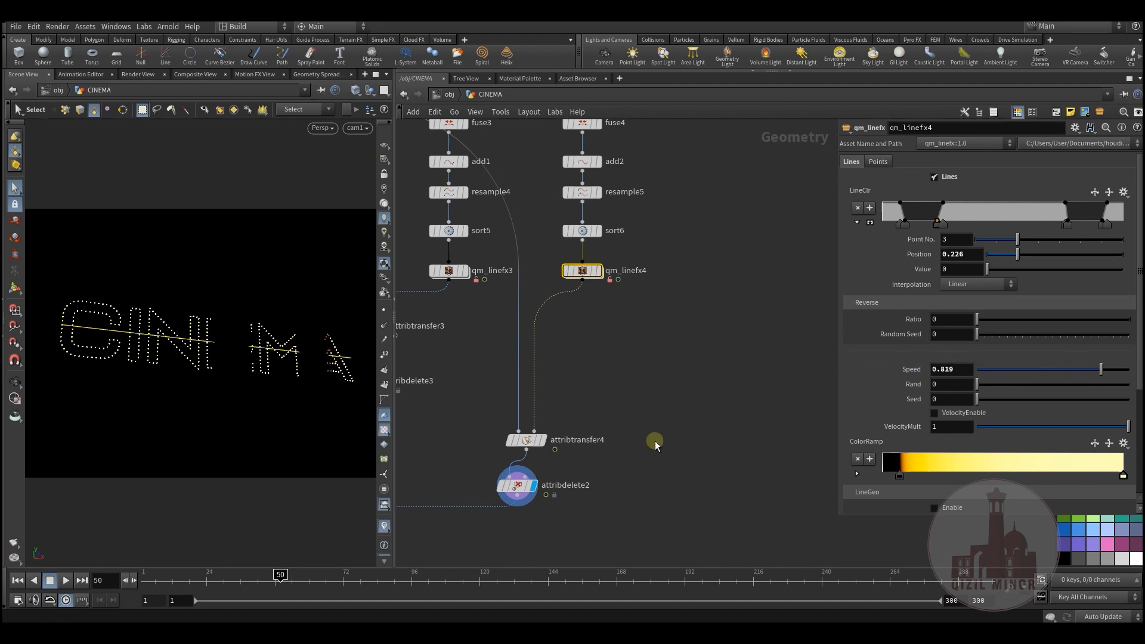
click(33, 584)
click(65, 580)
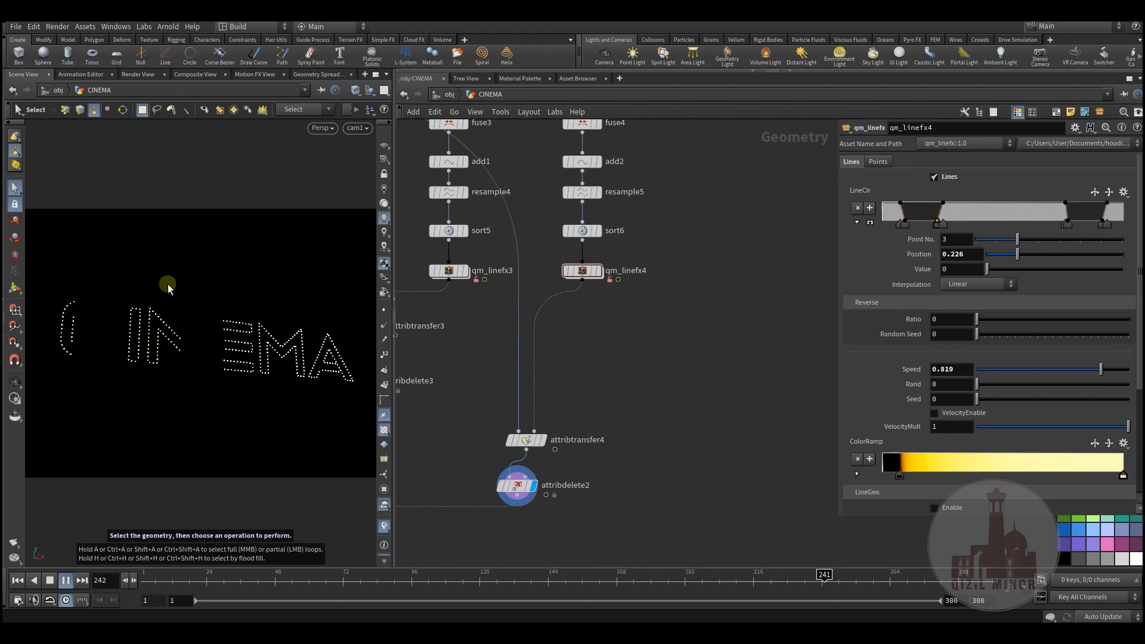
click(49, 580)
scroll(633, 462, down, 10)
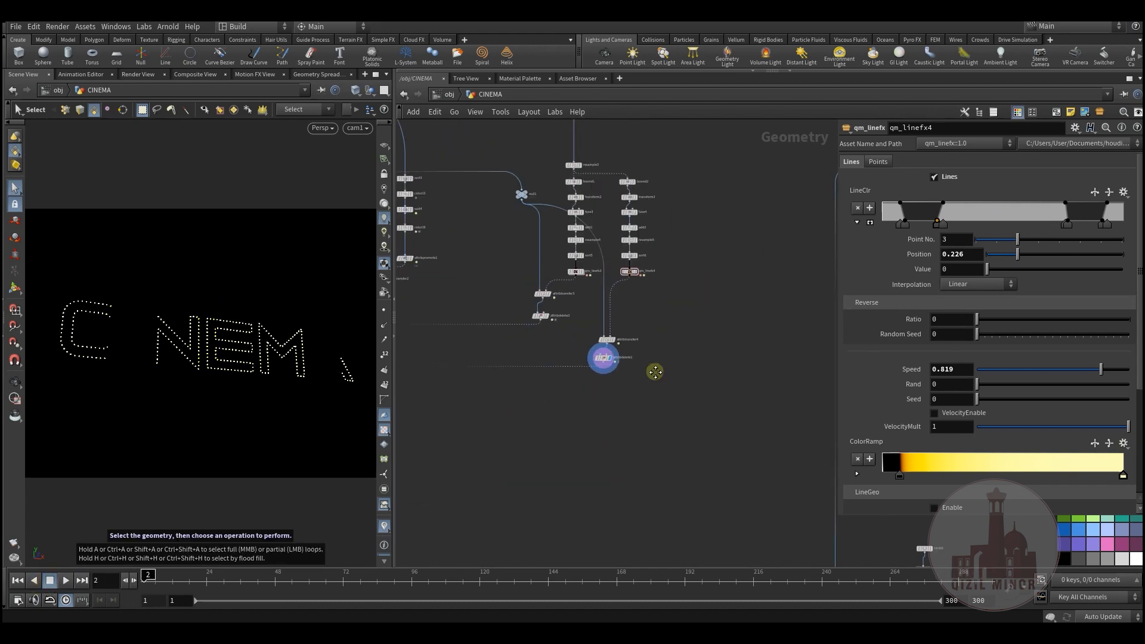